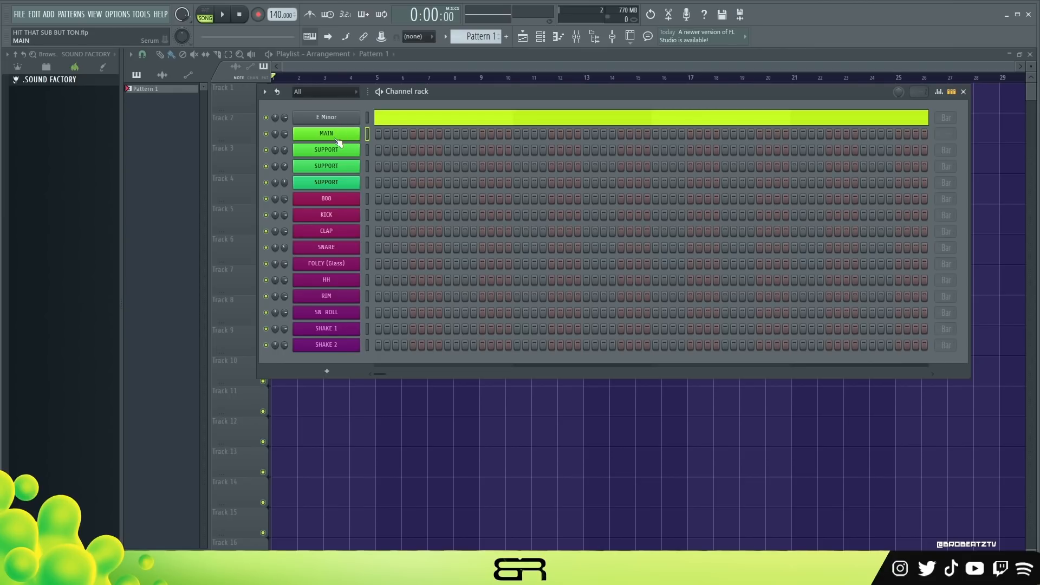
- Open the MAIN channel's Serum instrument, audition its PL Downpitcher preset on several notes, and close it
{"action": "left_click", "coordinate": [336, 135]}
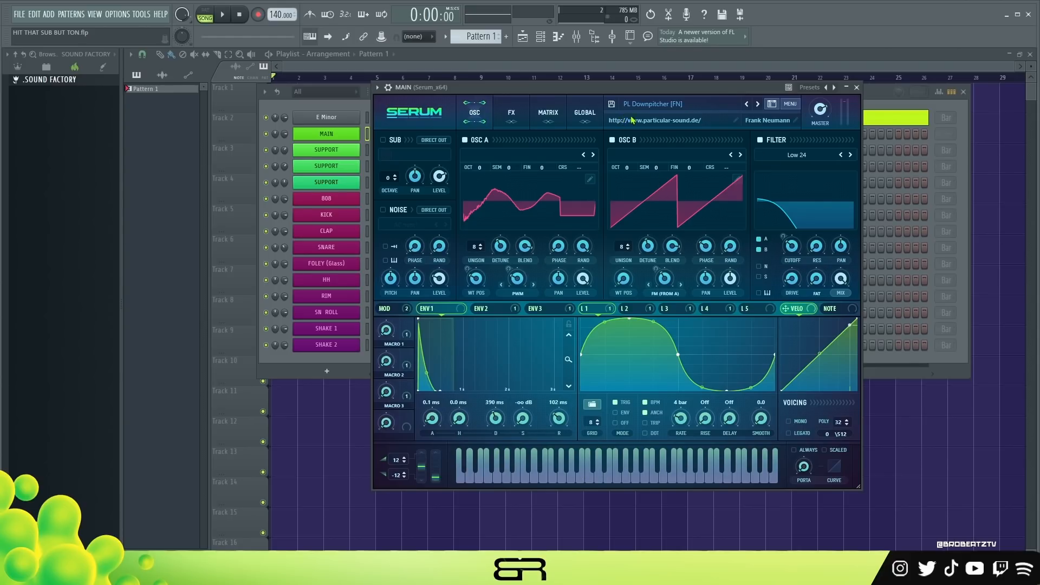
{"action": "left_click", "coordinate": [594, 482]}
{"action": "left_click", "coordinate": [625, 480]}
{"action": "left_click", "coordinate": [720, 481]}
{"action": "left_click", "coordinate": [653, 479]}
{"action": "left_click", "coordinate": [857, 88]}
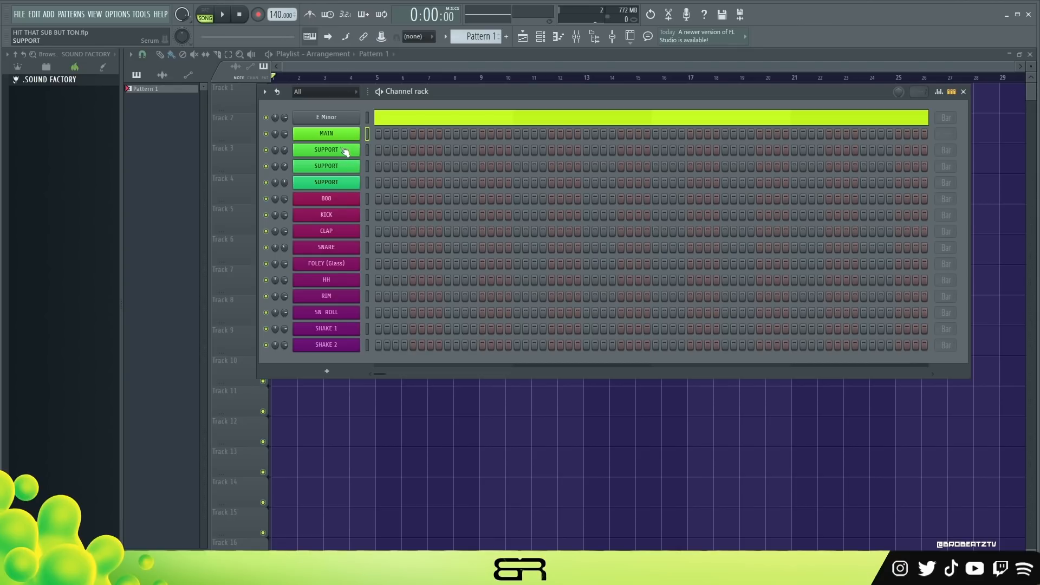
- Open the empty piano roll of the MAIN channel and dismiss the channel rack
{"action": "left_click", "coordinate": [265, 134]}
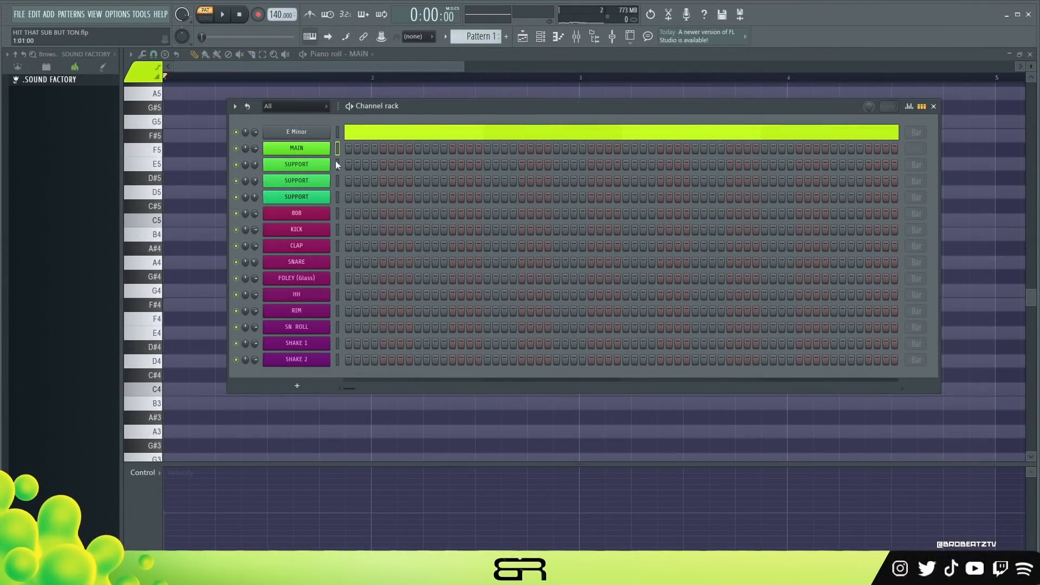
{"action": "left_click", "coordinate": [300, 150], "text": "ctrl"}
{"action": "left_click", "coordinate": [300, 150], "text": "ctrl"}
{"action": "left_click", "coordinate": [298, 166], "text": "ctrl"}
{"action": "left_click", "coordinate": [298, 181], "text": "ctrl"}
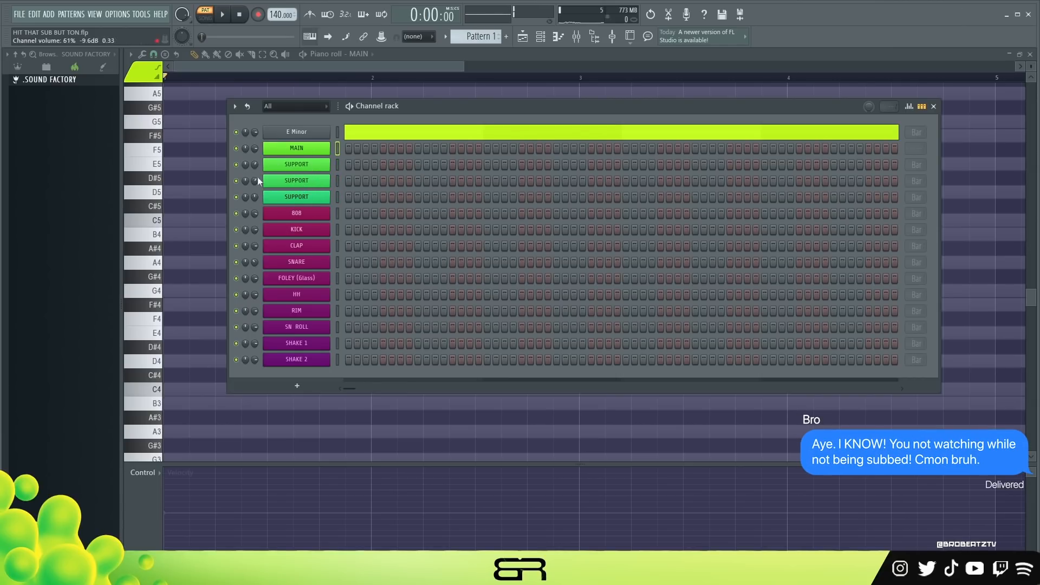
{"action": "left_click", "coordinate": [313, 152], "text": "ctrl"}
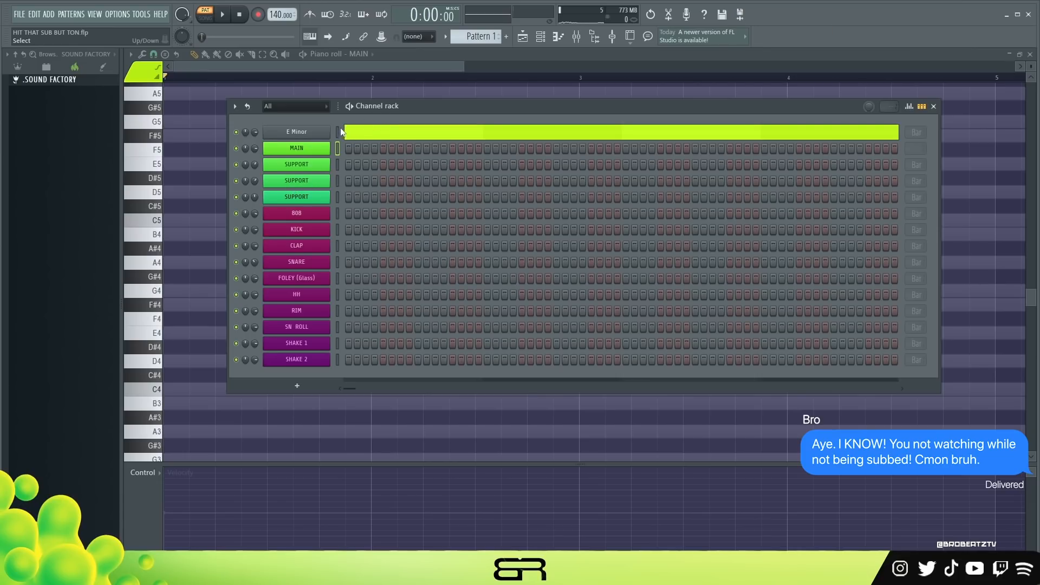
{"action": "left_click", "coordinate": [184, 69]}
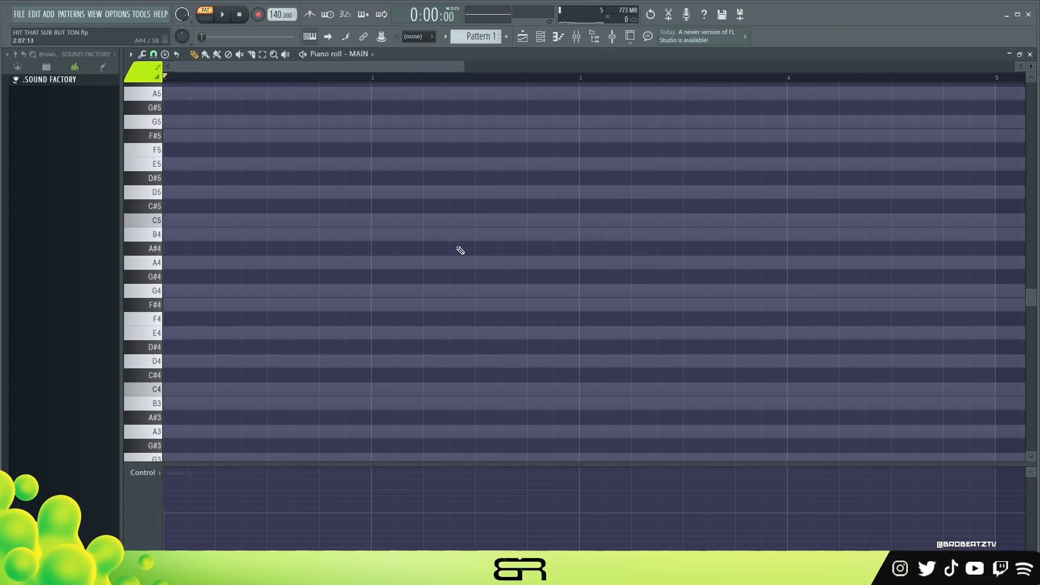
- Build a G4, B4, D5 triad on the first beat and place further triads on the other three beats of bar 1
{"action": "left_click", "coordinate": [176, 291]}
{"action": "left_click", "coordinate": [176, 234]}
{"action": "left_click", "coordinate": [176, 192]}
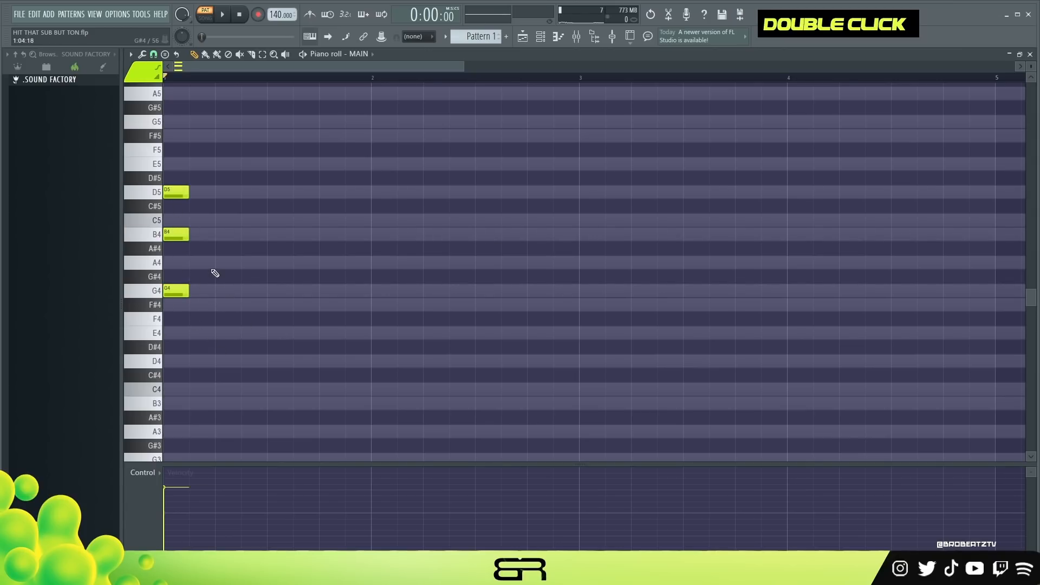
{"action": "left_click_drag", "start_coordinate": [193, 197], "coordinate": [331, 293], "text": "ctrl"}
{"action": "right_click", "coordinate": [334, 338]}
- Add a top note to each of the four chords: F#5, E5, E5 and F#5
{"action": "left_click", "coordinate": [176, 136]}
{"action": "left_click", "coordinate": [228, 164]}
{"action": "left_click", "coordinate": [280, 164]}
{"action": "left_click", "coordinate": [332, 136]}
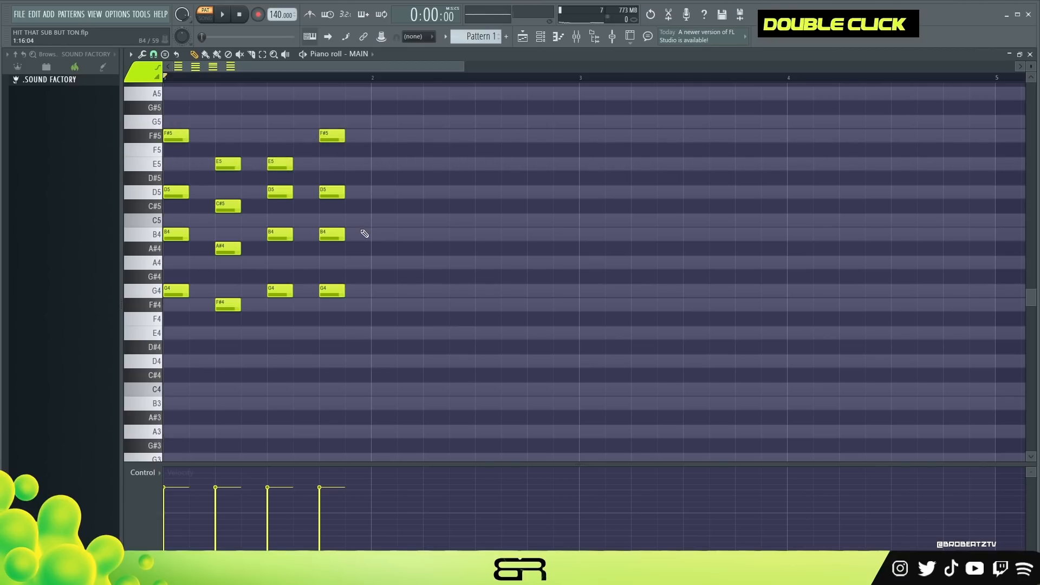
- Remove the top note of each chord and delete all the remaining chord notes
{"action": "right_click", "coordinate": [331, 136]}
{"action": "right_click", "coordinate": [280, 164]}
{"action": "right_click", "coordinate": [227, 164]}
{"action": "right_click", "coordinate": [176, 135]}
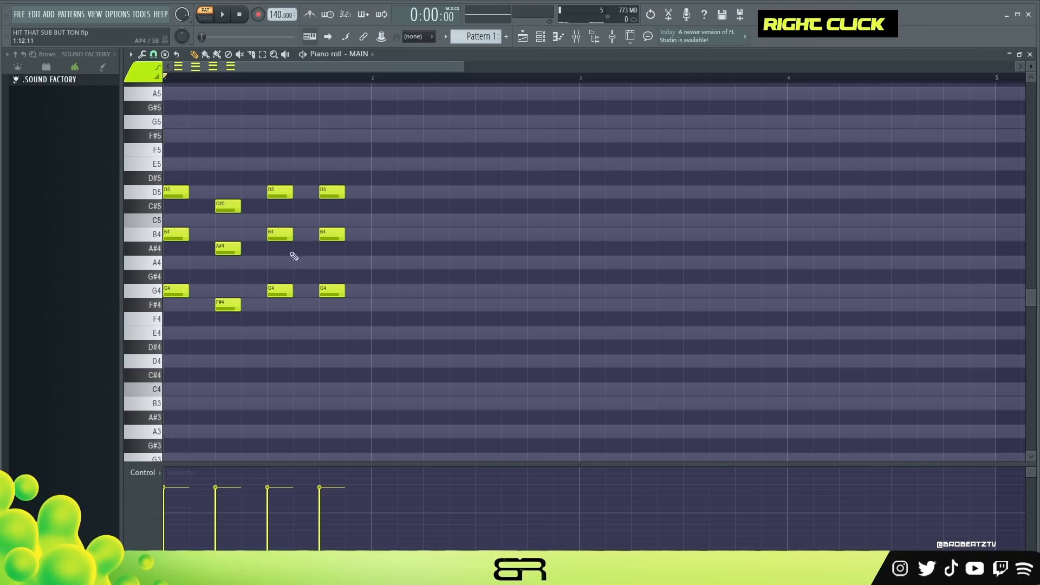
{"action": "left_click_drag", "start_coordinate": [373, 174], "coordinate": [186, 313], "text": "ctrl"}
{"action": "key", "text": "Delete"}
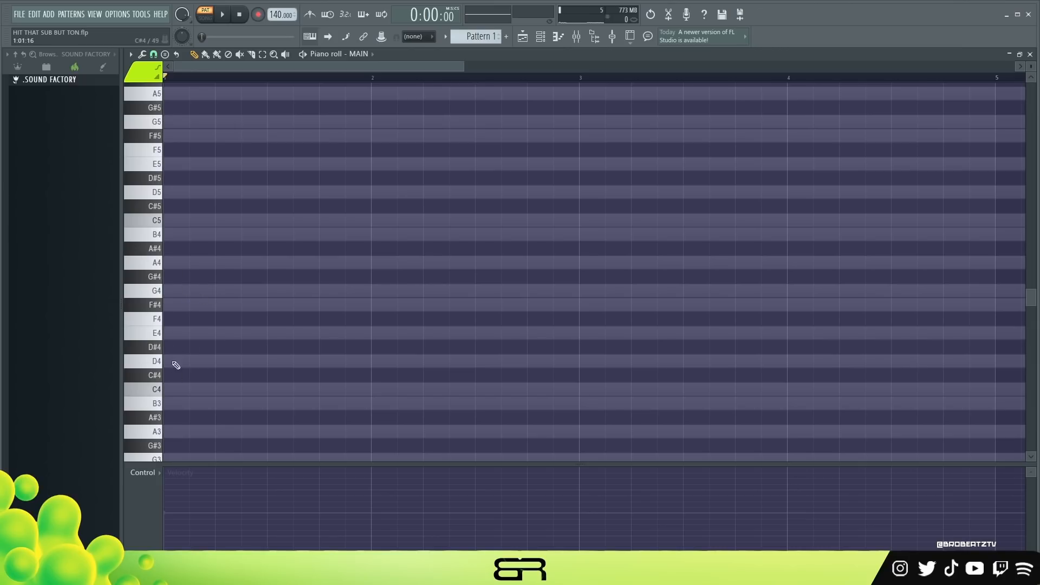
- Place short notes in bar 1: E4 at 1:01, B3 at 1:07 and G4 at 1:13
{"action": "left_click", "coordinate": [182, 338]}
{"action": "left_click_drag", "start_coordinate": [209, 384], "coordinate": [202, 223], "text": "ctrl"}
{"action": "key", "text": "ctrl+Down"}
{"action": "right_click", "coordinate": [255, 382]}
{"action": "left_click", "coordinate": [176, 291], "text": "ctrl"}
{"action": "left_click", "coordinate": [173, 403], "text": "ctrl+shift"}
{"action": "left_click_drag", "start_coordinate": [173, 403], "coordinate": [238, 405]}
{"action": "right_click", "coordinate": [257, 298]}
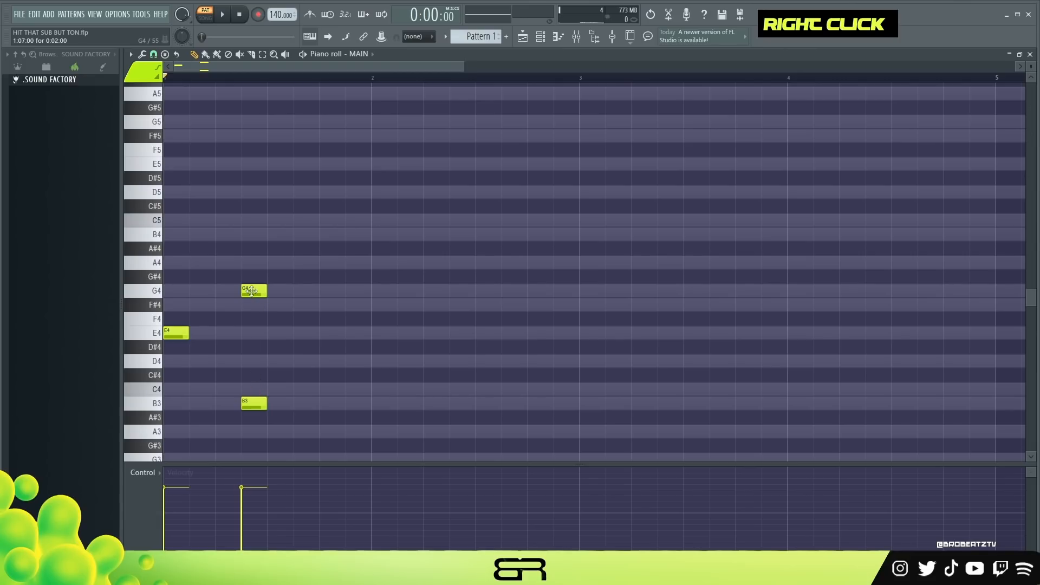
{"action": "left_click_drag", "start_coordinate": [253, 290], "coordinate": [330, 295]}
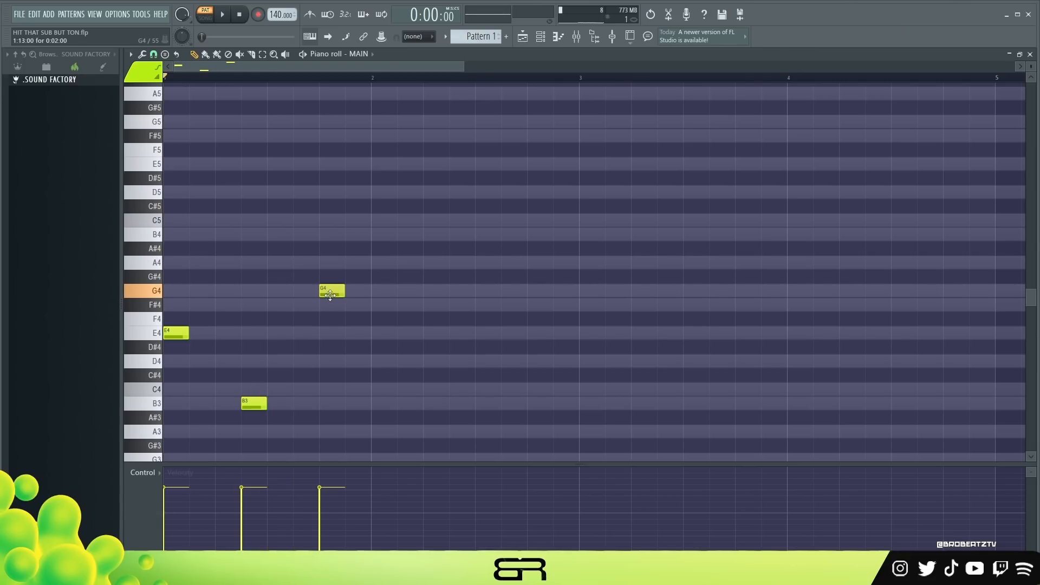
- Add a D4 note at 1:09, directly after the B3, and play back the melody
{"action": "right_click", "coordinate": [179, 331], "text": "alt"}
{"action": "right_click", "coordinate": [254, 403], "text": "alt"}
{"action": "right_click", "coordinate": [331, 290], "text": "alt"}
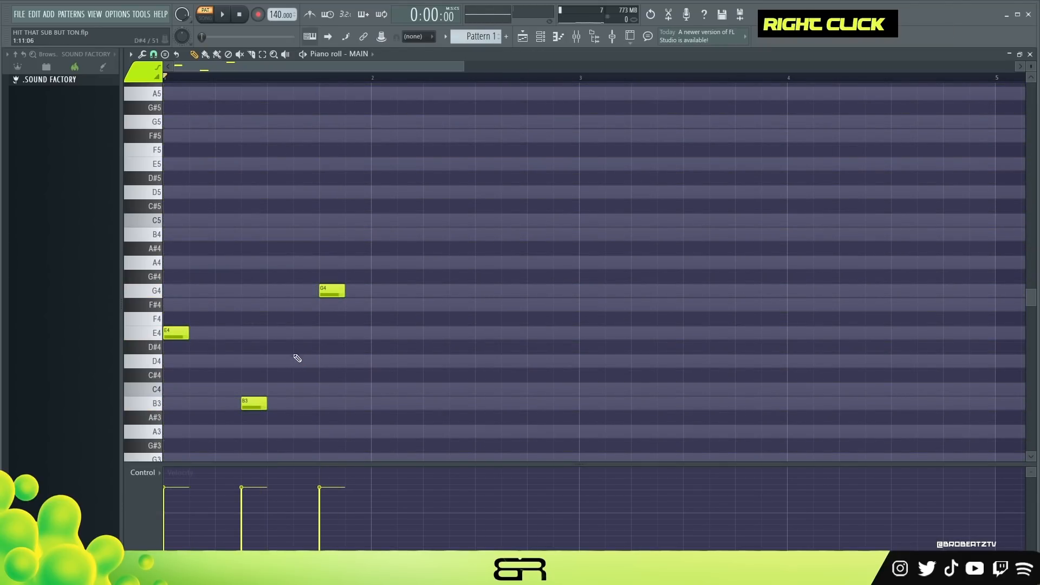
{"action": "left_click", "coordinate": [270, 362]}
{"action": "key", "text": "space"}
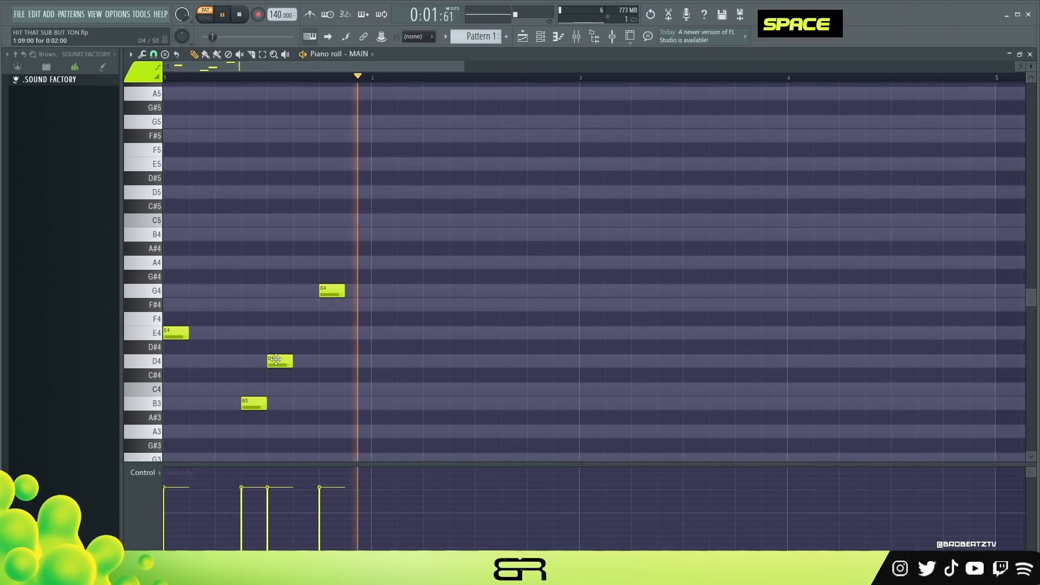
{"action": "key", "text": "space"}
- Highlight the beats of bar 1 in turn to examine where the melody notes fall against them
{"action": "left_click_drag", "start_coordinate": [244, 280], "coordinate": [358, 377], "text": "ctrl"}
{"action": "left_click", "coordinate": [286, 319], "text": "ctrl"}
{"action": "left_click_drag", "start_coordinate": [225, 354], "coordinate": [263, 414], "text": "ctrl"}
{"action": "double_click", "coordinate": [210, 78]}
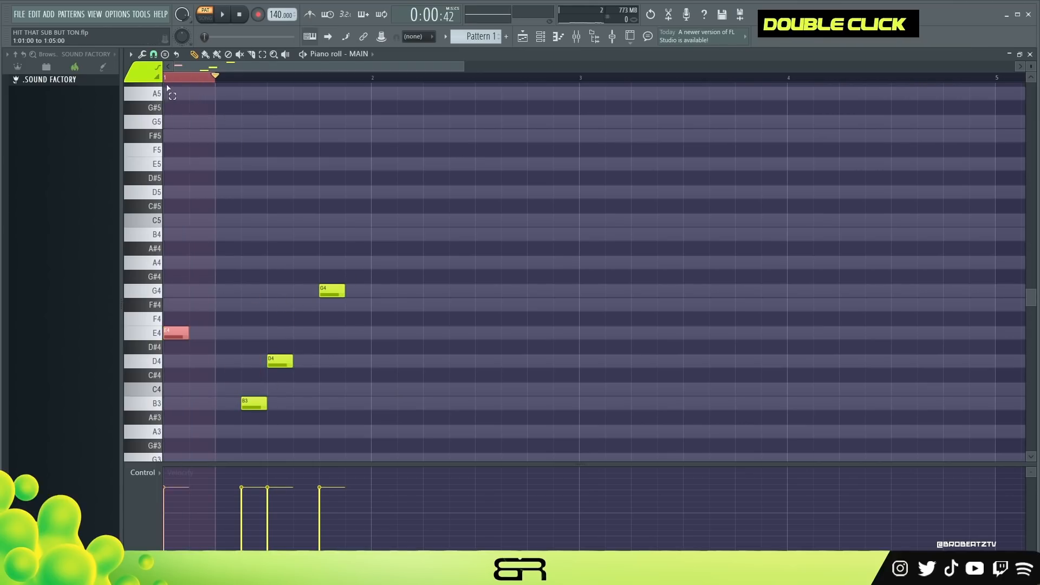
{"action": "double_click", "coordinate": [246, 80]}
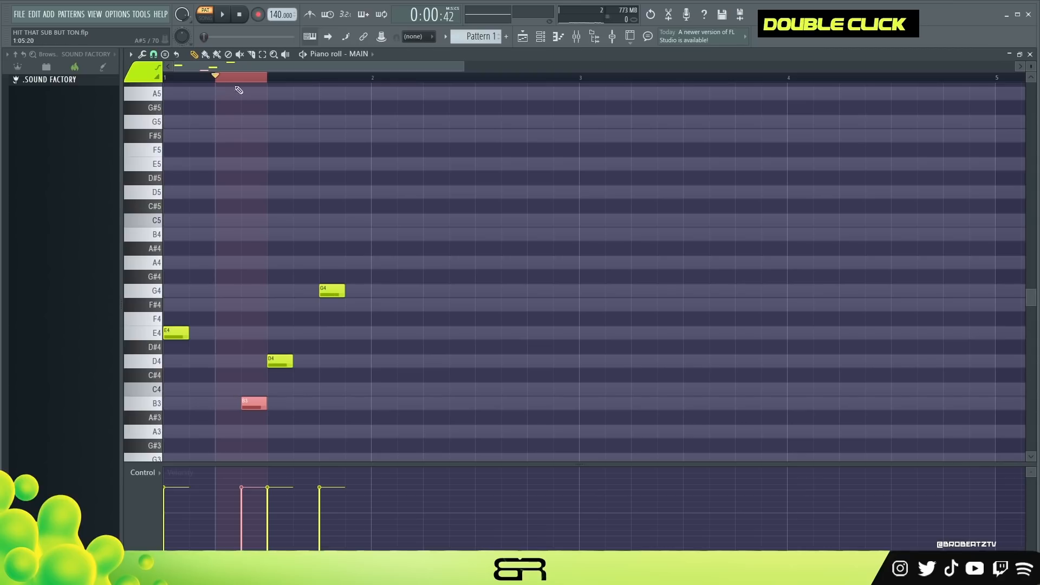
{"action": "double_click", "coordinate": [315, 83]}
{"action": "double_click", "coordinate": [370, 85]}
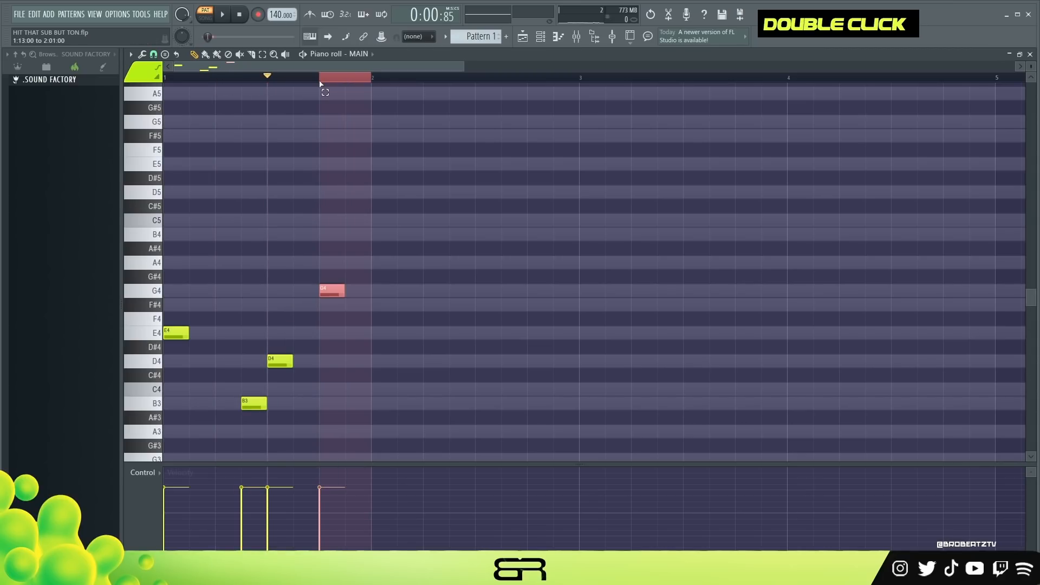
{"action": "right_click", "coordinate": [333, 306]}
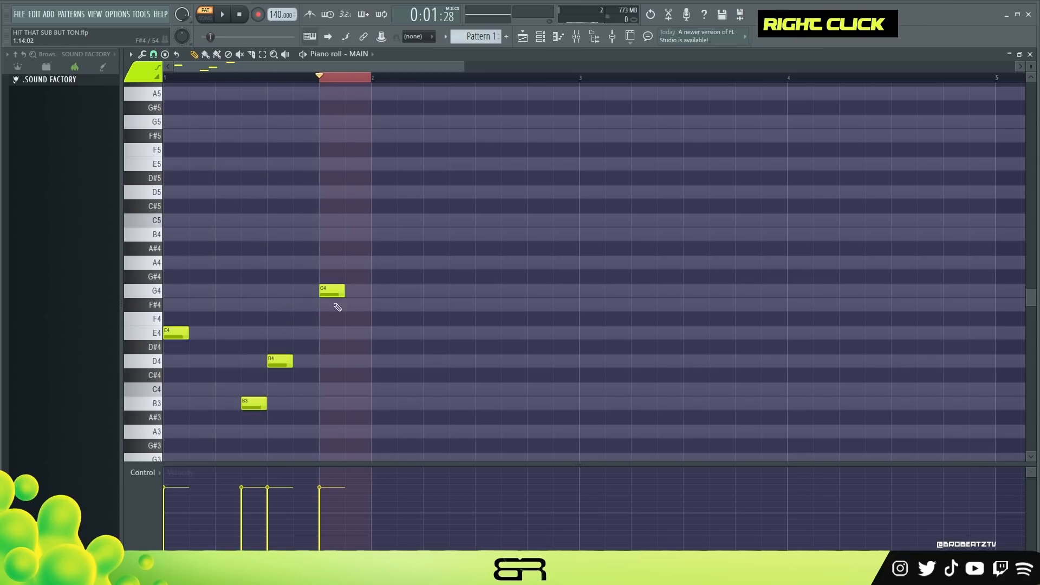
- Try the G4 and E4 notes off the beat, at 1:15 and 1:03
{"action": "left_click_drag", "start_coordinate": [333, 295], "coordinate": [350, 295]}
{"action": "left_click_drag", "start_coordinate": [276, 358], "coordinate": [302, 358]}
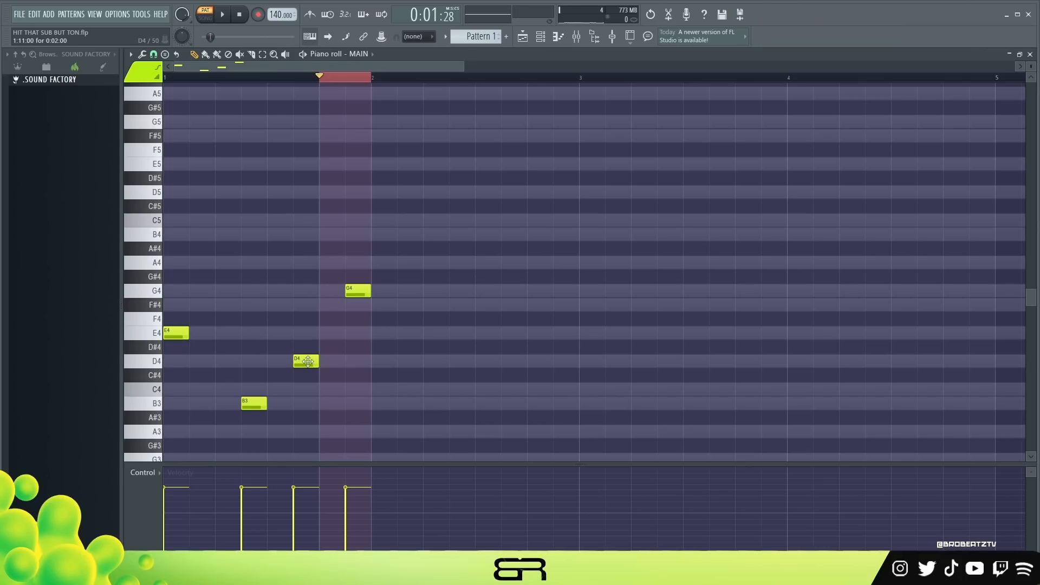
{"action": "left_click_drag", "start_coordinate": [304, 359], "coordinate": [277, 358]}
{"action": "double_click", "coordinate": [265, 80]}
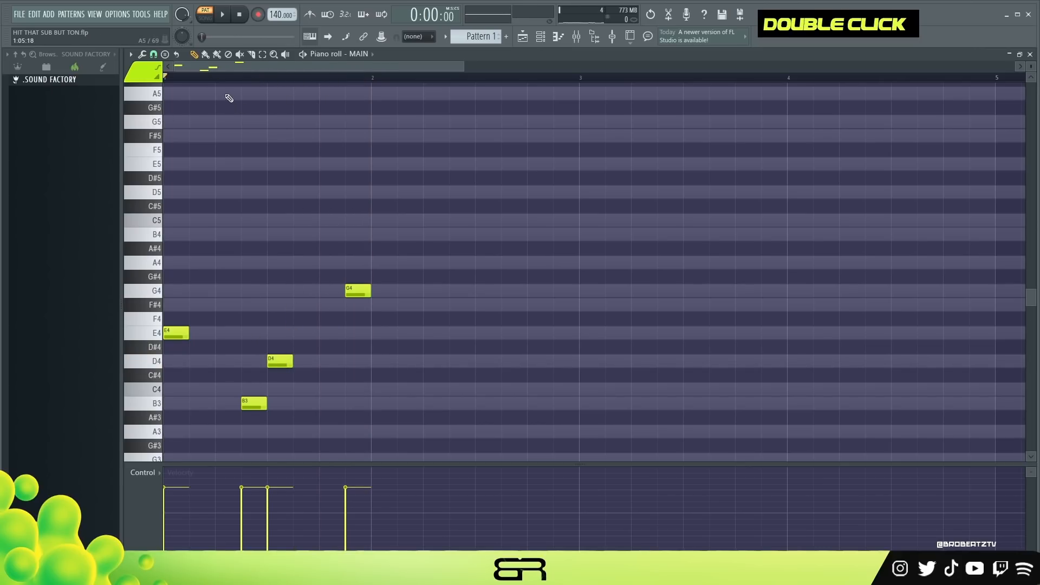
{"action": "left_click_drag", "start_coordinate": [174, 332], "coordinate": [202, 333]}
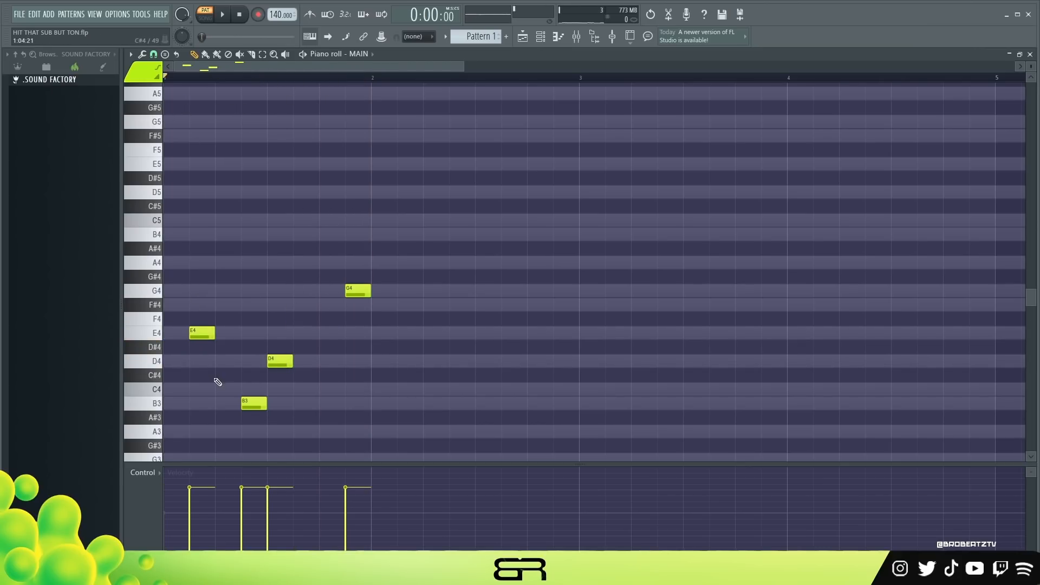
- Put every note on a beat, E4 at 1:01, B3 at 1:05, D4 at 1:09 and G4 at 1:13, and play them
{"action": "left_click", "coordinate": [220, 404]}
{"action": "right_click", "coordinate": [251, 402]}
{"action": "mouse_move", "coordinate": [218, 79]}
{"action": "left_mouse_down"}
{"action": "mouse_move", "coordinate": [260, 96]}
{"action": "mouse_move", "coordinate": [224, 96]}
{"action": "left_mouse_up"}
{"action": "left_click", "coordinate": [209, 207]}
{"action": "left_click_drag", "start_coordinate": [201, 332], "coordinate": [175, 334]}
{"action": "left_click", "coordinate": [222, 402]}
{"action": "left_click_drag", "start_coordinate": [357, 291], "coordinate": [332, 291]}
{"action": "double_click", "coordinate": [218, 85]}
{"action": "right_click", "coordinate": [222, 86]}
{"action": "double_click", "coordinate": [218, 80]}
{"action": "key", "text": "space"}
{"action": "key", "text": "space"}
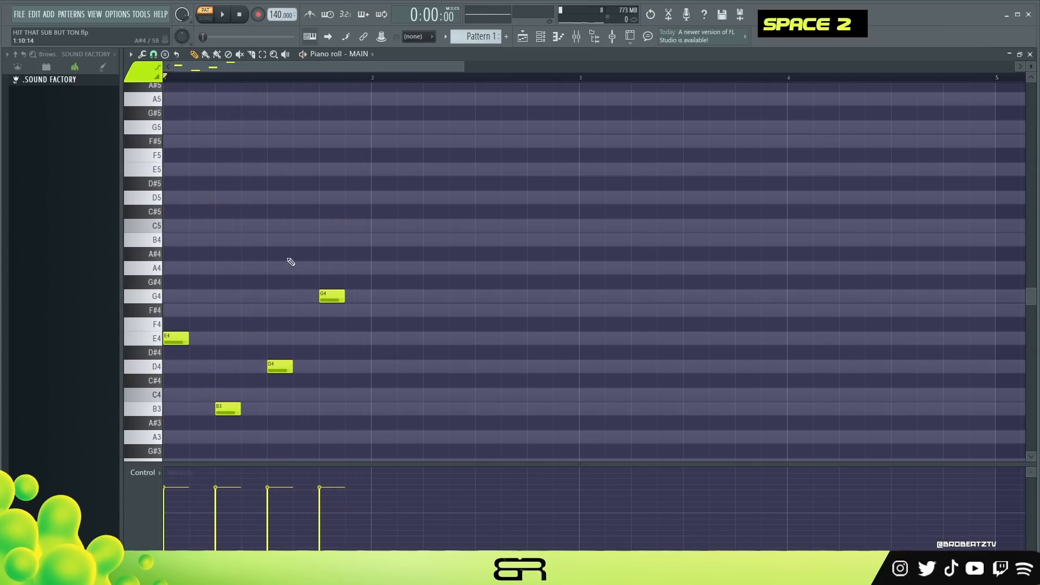
- Move the B3 note back to 1:07 and play the melody
{"action": "left_click_drag", "start_coordinate": [239, 404], "coordinate": [264, 404]}
{"action": "scroll", "coordinate": [401, 272], "scroll_direction": "down", "scroll_amount": 1}
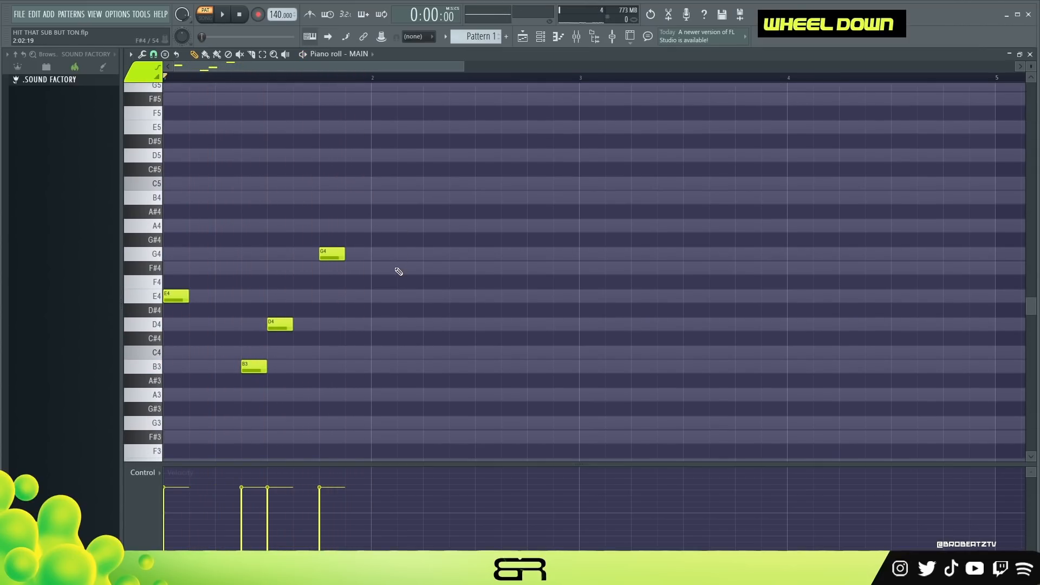
{"action": "key", "text": "space"}
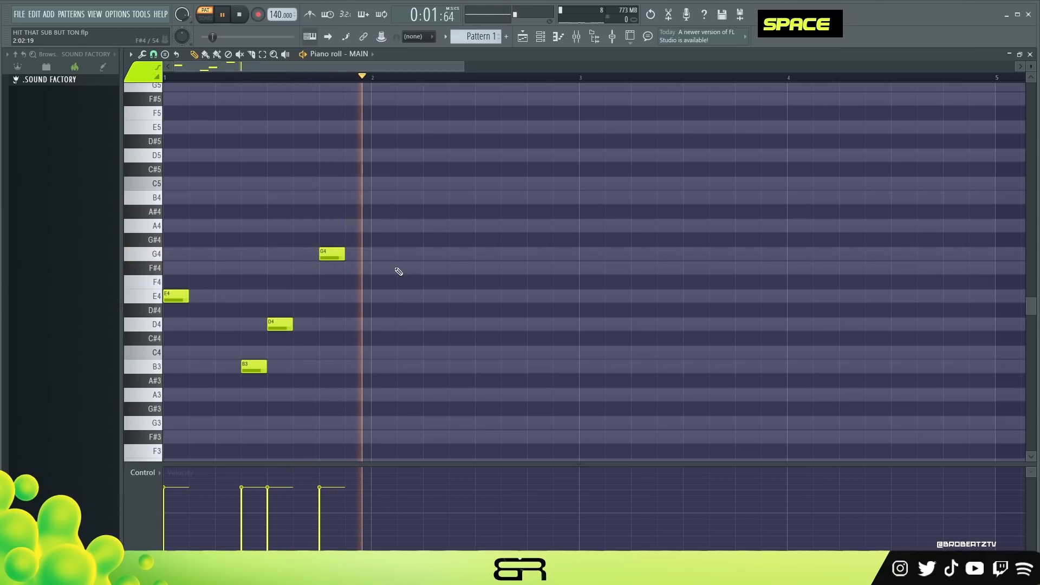
{"action": "key", "text": "space"}
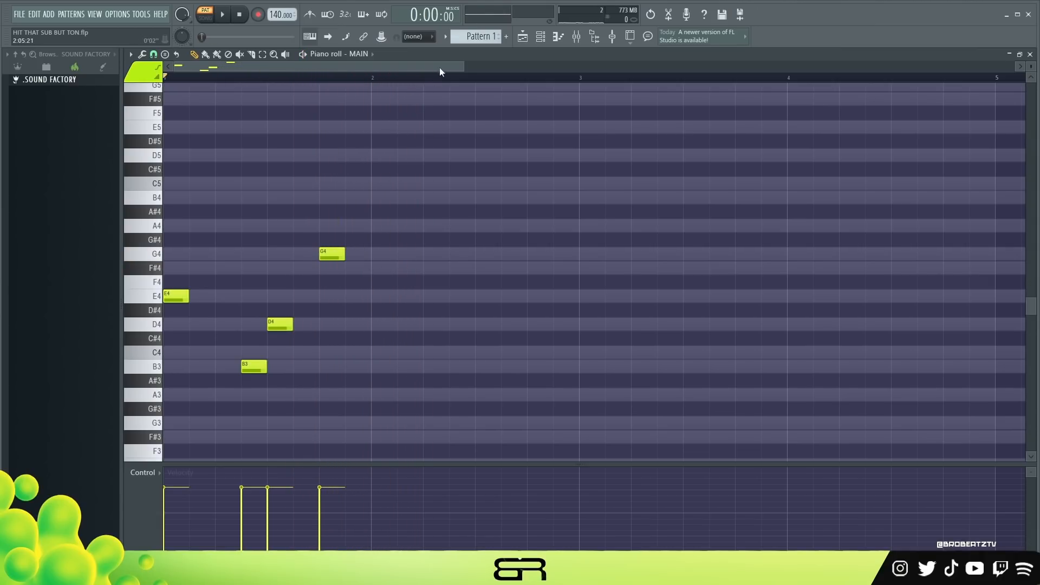
- Stack copies of the B3 at 1:07 up to A4 and delete the intermediate D4 and F#4
{"action": "left_click_drag", "start_coordinate": [457, 66], "coordinate": [324, 68]}
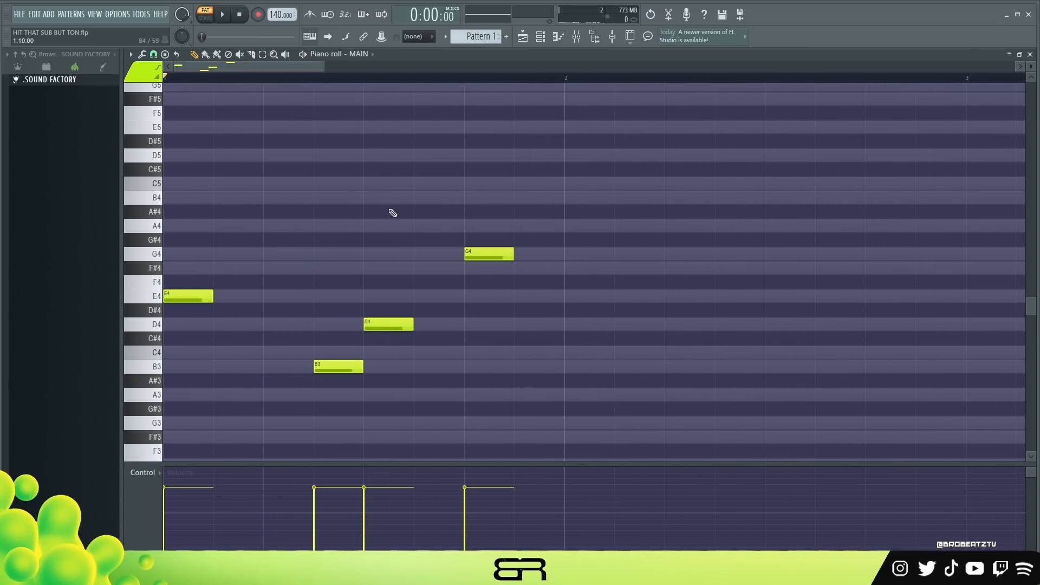
{"action": "left_click", "coordinate": [347, 366], "text": "ctrl"}
{"action": "left_click_drag", "start_coordinate": [346, 366], "coordinate": [319, 227], "text": "shift"}
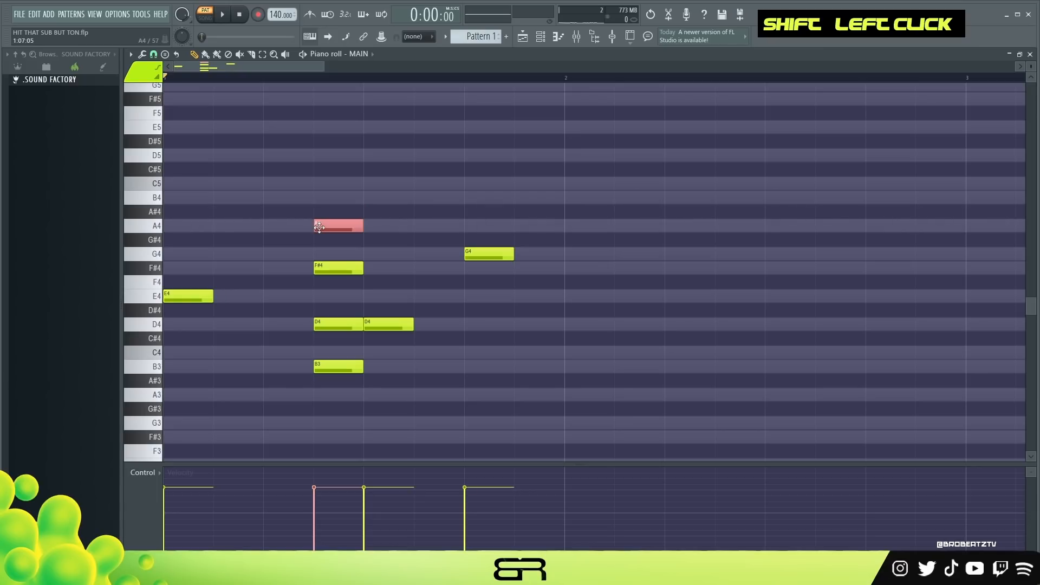
{"action": "right_click", "coordinate": [299, 230]}
{"action": "right_click", "coordinate": [318, 269]}
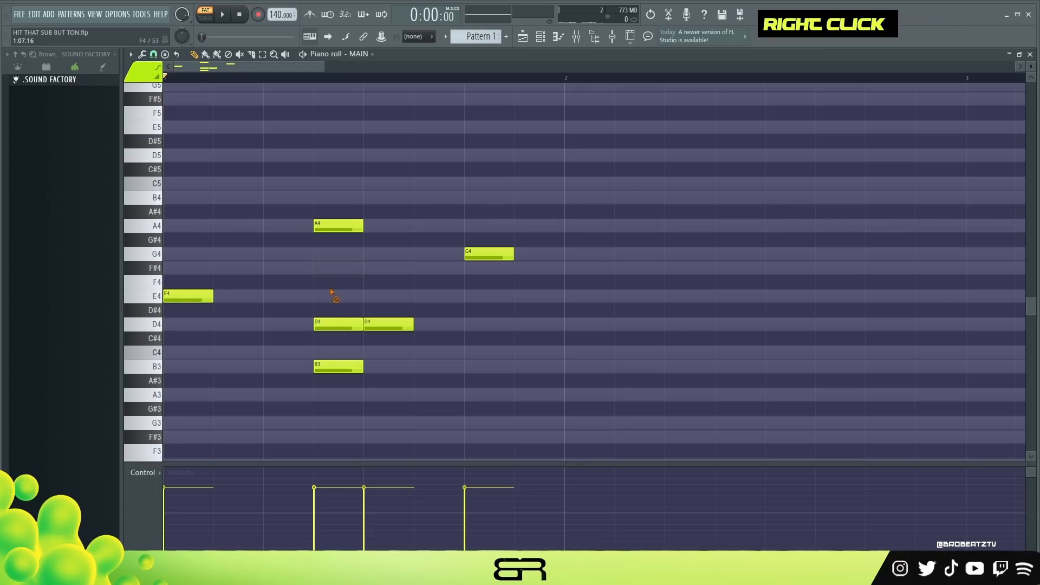
{"action": "right_click", "coordinate": [328, 324]}
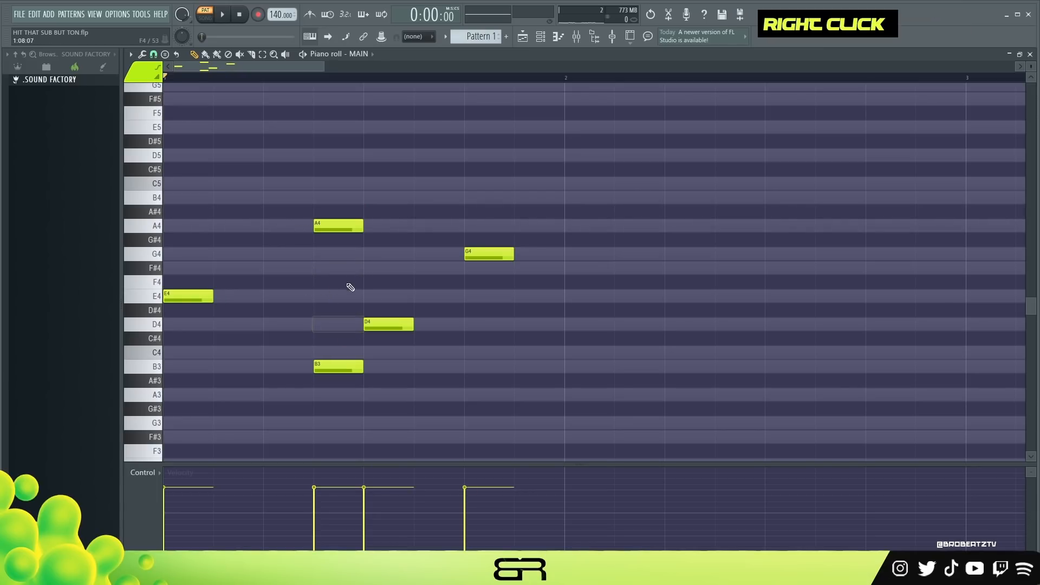
- Stack G4 and B4 above the opening E4 note and raise the B4 an octave to B5
{"action": "left_click", "coordinate": [207, 297], "text": "ctrl"}
{"action": "left_click_drag", "start_coordinate": [207, 297], "coordinate": [174, 192], "text": "shift"}
{"action": "left_click_drag", "start_coordinate": [238, 192], "coordinate": [175, 300], "text": "ctrl"}
{"action": "left_click_drag", "start_coordinate": [214, 167], "coordinate": [198, 203], "text": "ctrl"}
{"action": "key", "text": "ctrl+Up"}
- Raise the G4 at 1:01 an octave to G5 and play back the pattern
{"action": "left_click_drag", "start_coordinate": [220, 239], "coordinate": [199, 267], "text": "ctrl"}
{"action": "key", "text": "ctrl+Up"}
{"action": "scroll", "coordinate": [246, 255], "scroll_direction": "up", "scroll_amount": 5}
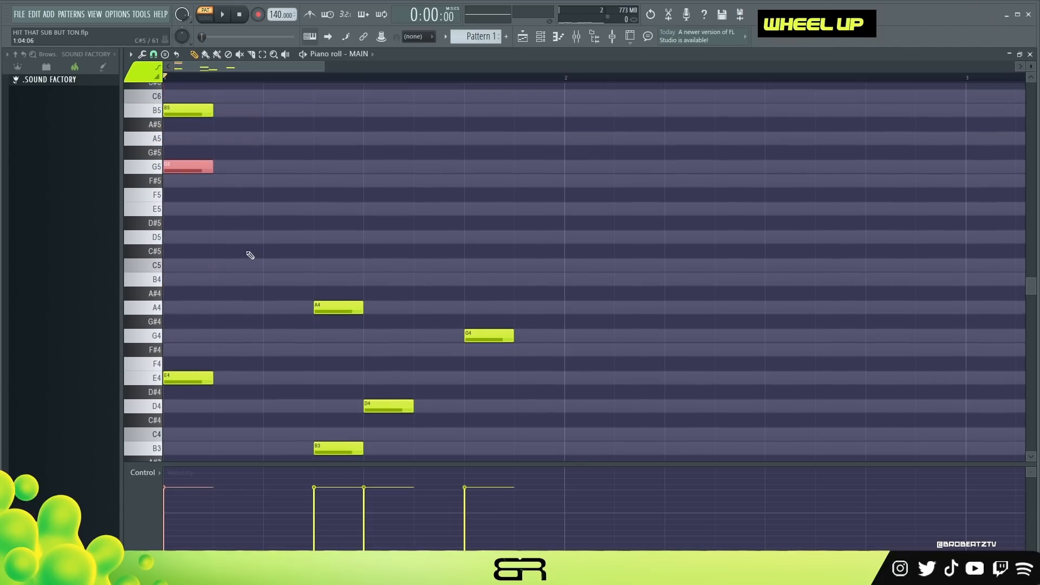
{"action": "scroll", "coordinate": [260, 253], "scroll_direction": "down", "scroll_amount": 2}
{"action": "key", "text": "space"}
{"action": "scroll", "coordinate": [271, 251], "scroll_direction": "down", "scroll_amount": 3}
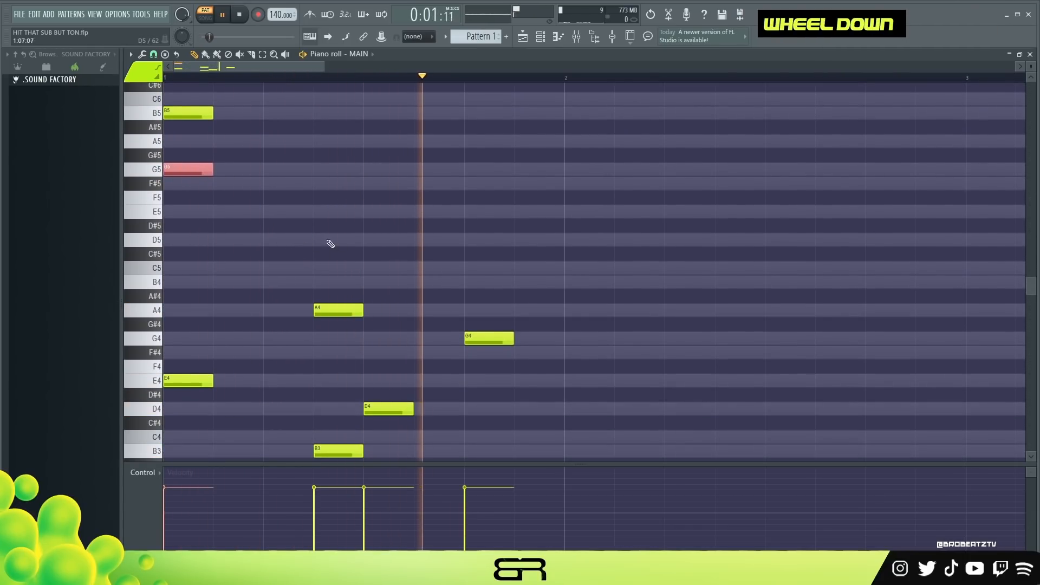
{"action": "scroll", "coordinate": [336, 242], "scroll_direction": "down", "scroll_amount": 3}
{"action": "key", "text": "space"}
- Add a B4 harmony note above the D4 at 1:09
{"action": "right_click", "coordinate": [389, 300]}
{"action": "left_click", "coordinate": [384, 367], "text": "ctrl"}
{"action": "left_click_drag", "start_coordinate": [383, 367], "coordinate": [388, 410], "text": "shift"}
{"action": "key", "text": "ctrl+Up"}
{"action": "right_click", "coordinate": [455, 384]}
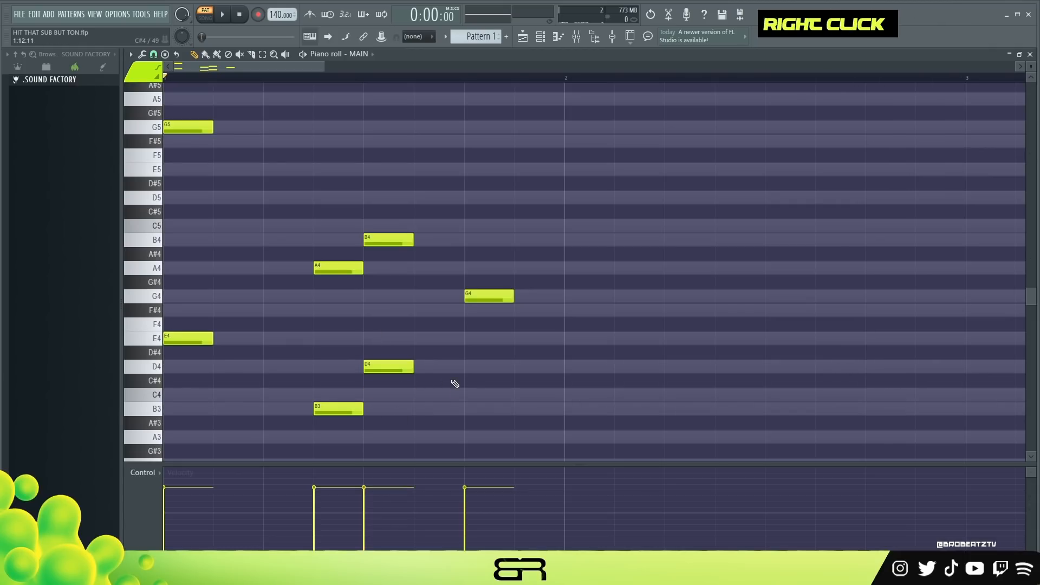
- Add a C4 below the G4 at 1:13, without the notes between, and lengthen both to end at 2:13
{"action": "key", "text": "ctrl"}
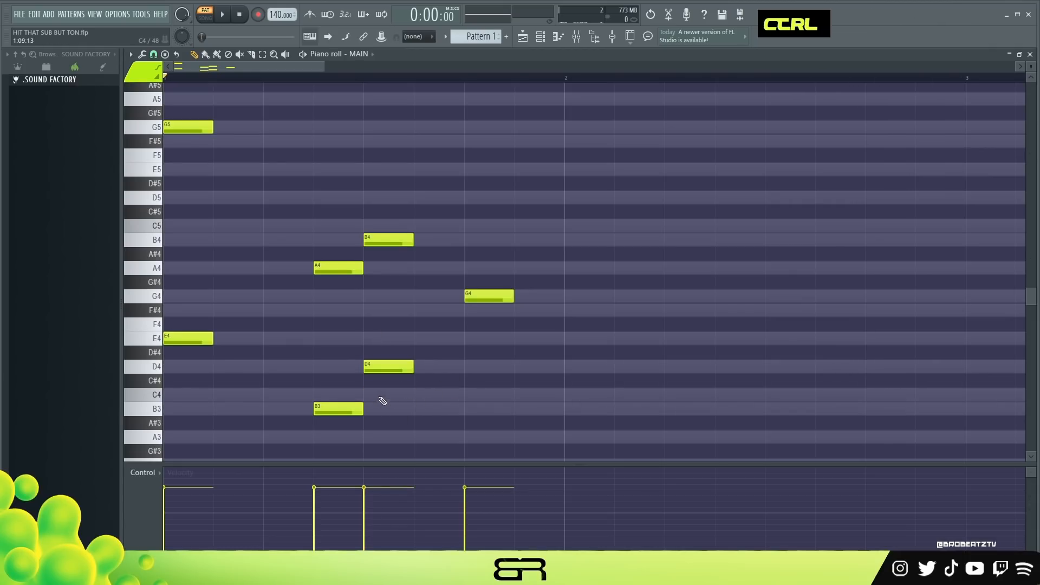
{"action": "left_click", "coordinate": [483, 298], "text": "ctrl"}
{"action": "left_click_drag", "start_coordinate": [483, 297], "coordinate": [485, 392], "text": "shift"}
{"action": "right_click", "coordinate": [488, 378]}
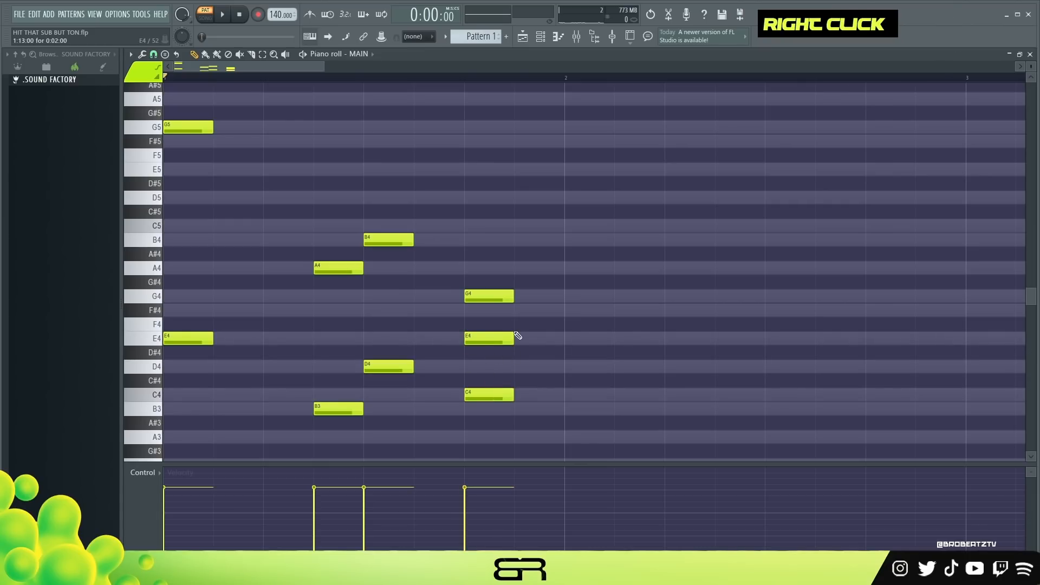
{"action": "right_click", "coordinate": [511, 339]}
{"action": "left_click_drag", "start_coordinate": [504, 248], "coordinate": [505, 431], "text": "ctrl"}
{"action": "left_click_drag", "start_coordinate": [512, 399], "coordinate": [865, 403]}
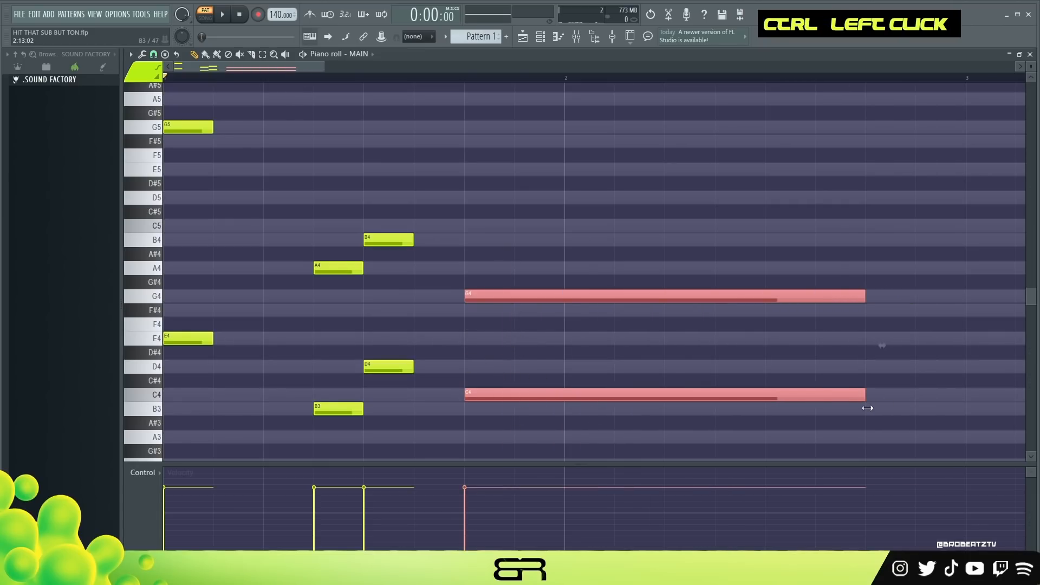
- Copy the B4 and D4 pair from 1:09 to the end of the second bar, at 2:13 and 2:15
{"action": "mouse_move", "coordinate": [387, 227]}
{"action": "left_mouse_down"}
{"action": "mouse_move", "coordinate": [411, 388]}
{"action": "mouse_move", "coordinate": [940, 353]}
{"action": "mouse_move", "coordinate": [901, 352]}
{"action": "left_mouse_up"}
{"action": "right_click", "coordinate": [878, 225]}
{"action": "left_click_drag", "start_coordinate": [878, 206], "coordinate": [894, 261]}
{"action": "right_click", "coordinate": [894, 352]}
{"action": "left_click_drag", "start_coordinate": [889, 222], "coordinate": [927, 368]}
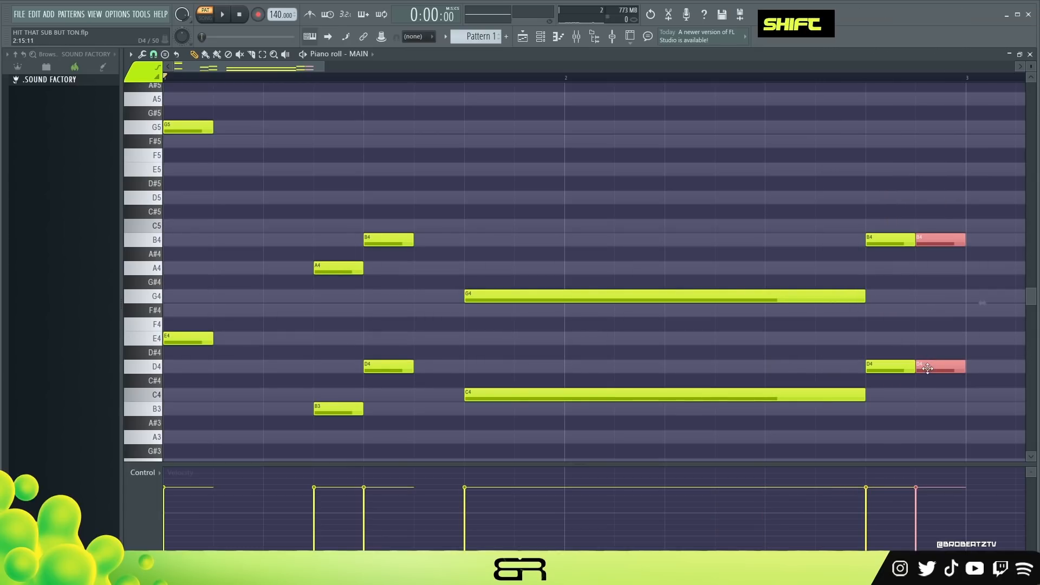
- Lower the copied pairs at 2:13 and 2:15 to G4 and C4 and play back the pattern
{"action": "left_click_drag", "start_coordinate": [955, 220], "coordinate": [885, 372]}
{"action": "left_click_drag", "start_coordinate": [886, 371], "coordinate": [885, 399]}
{"action": "right_click", "coordinate": [894, 352]}
{"action": "left_click_drag", "start_coordinate": [884, 249], "coordinate": [894, 296]}
{"action": "right_click", "coordinate": [705, 265]}
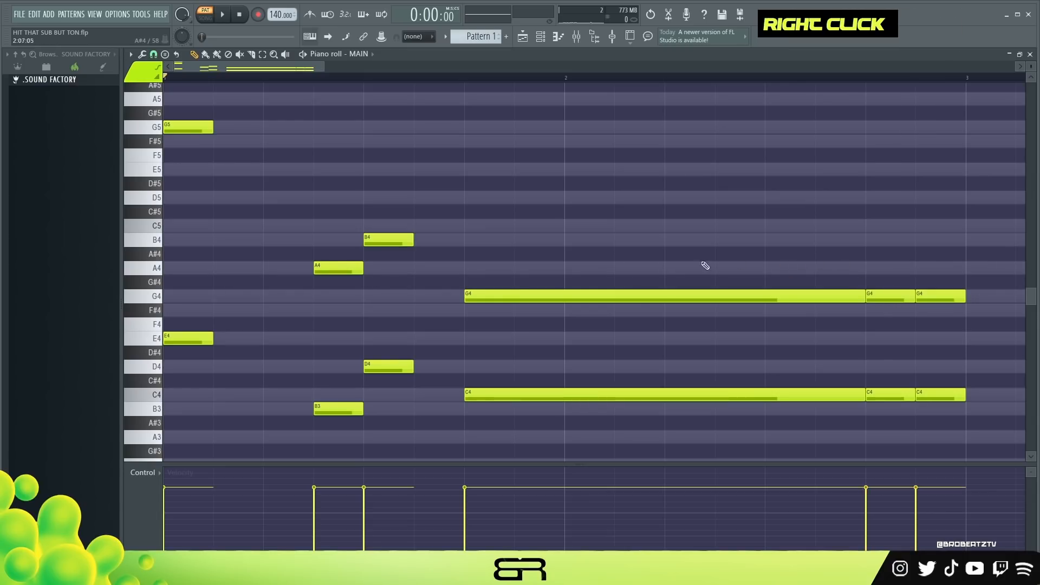
{"action": "key", "text": "space"}
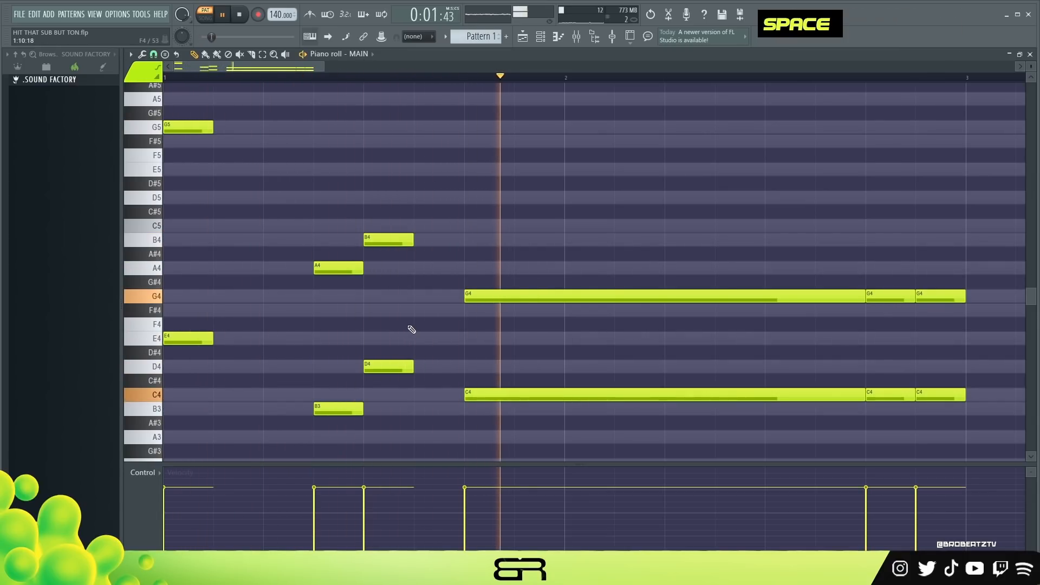
{"action": "key", "text": "space"}
- Duplicate the D4 note at 1:09 and raise the copy two octaves to D6
{"action": "left_click_drag", "start_coordinate": [384, 347], "coordinate": [387, 385], "text": "ctrl"}
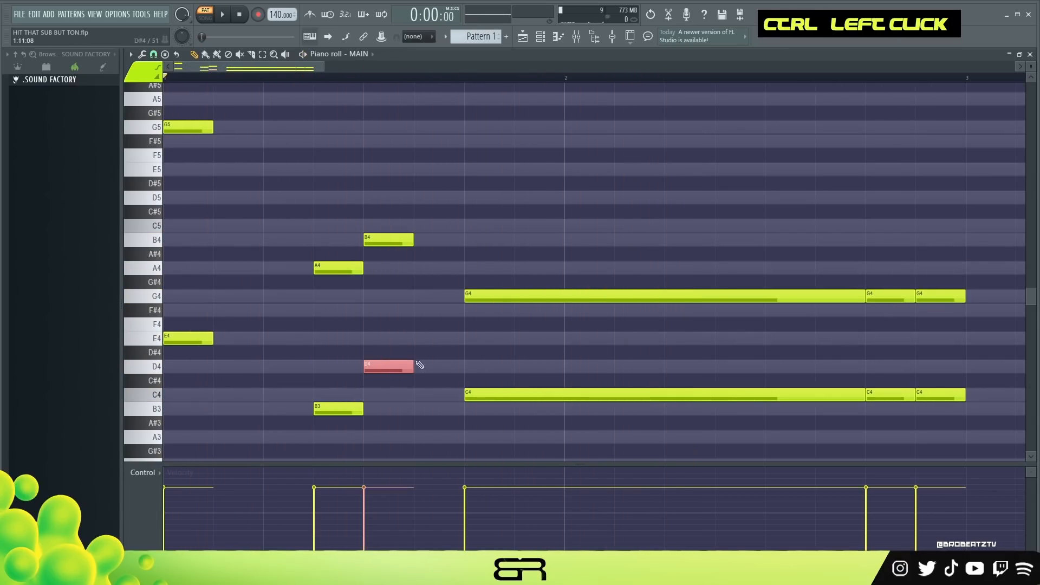
{"action": "left_click", "coordinate": [379, 362], "text": "shift"}
{"action": "key", "text": "ctrl+Up"}
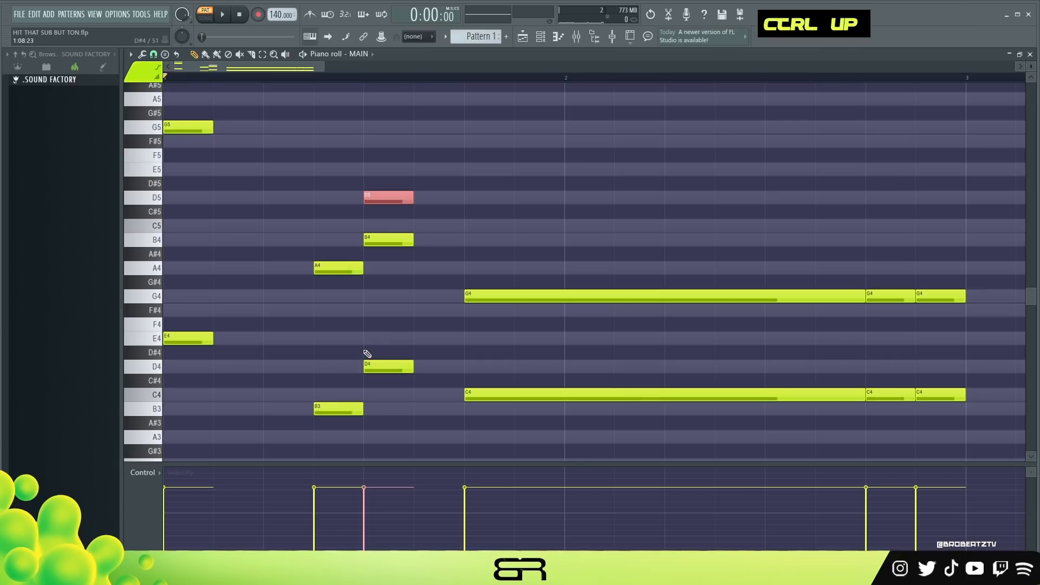
{"action": "scroll", "coordinate": [401, 356], "scroll_direction": "up", "scroll_amount": 5}
{"action": "key", "text": "ctrl+Up"}
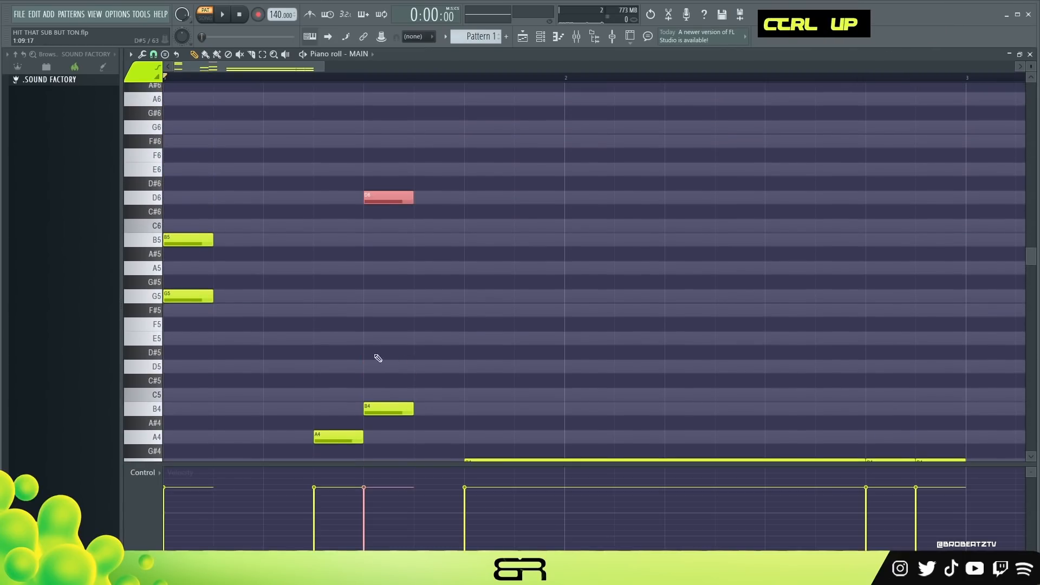
- Change the note snap and copy the D6 at 1:09 to 1:01, 1:04, 1:07, 1:12 and 1:15
{"action": "left_click", "coordinate": [154, 54]}
{"action": "left_click", "coordinate": [168, 178]}
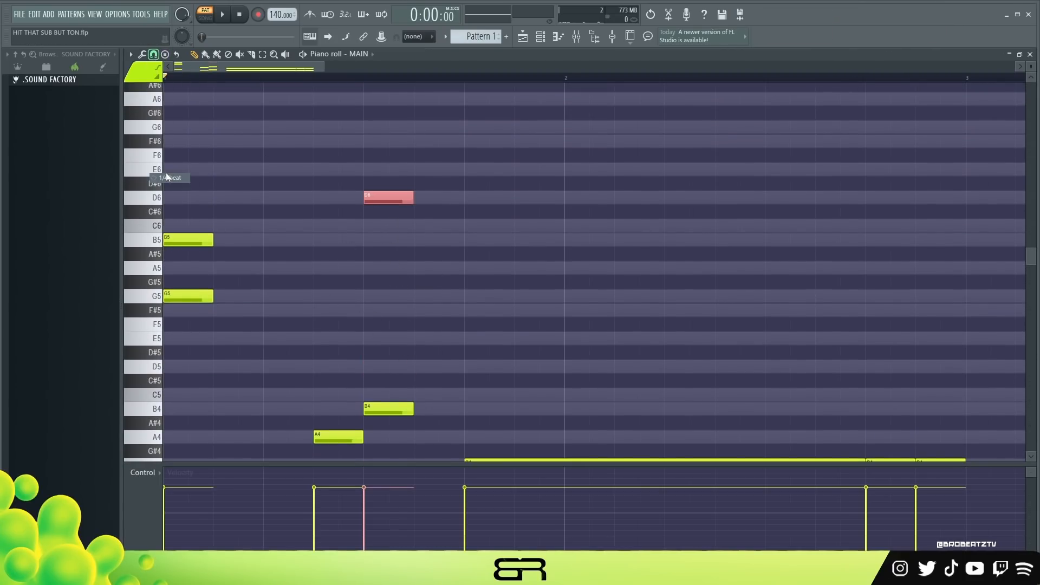
{"action": "mouse_move", "coordinate": [413, 198]}
{"action": "left_mouse_down"}
{"action": "mouse_move", "coordinate": [488, 198]}
{"action": "mouse_move", "coordinate": [391, 201]}
{"action": "left_mouse_up"}
{"action": "mouse_move", "coordinate": [463, 197]}
{"action": "left_mouse_down"}
{"action": "mouse_move", "coordinate": [538, 196]}
{"action": "mouse_move", "coordinate": [407, 209]}
{"action": "mouse_move", "coordinate": [195, 196]}
{"action": "left_mouse_up"}
{"action": "right_click", "coordinate": [273, 213]}
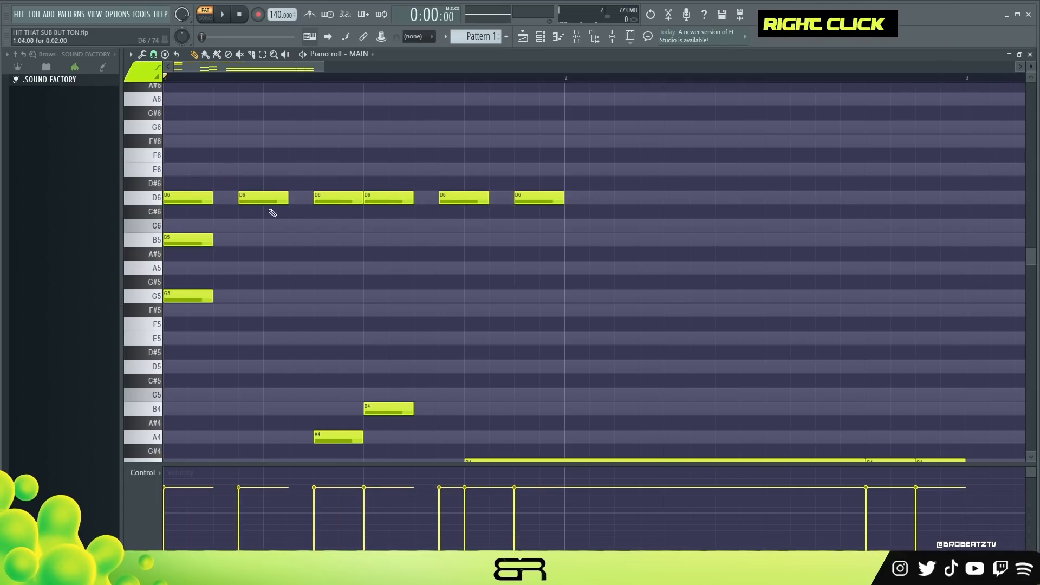
{"action": "left_click", "coordinate": [201, 196], "text": "ctrl+shift"}
{"action": "left_click_drag", "start_coordinate": [263, 198], "coordinate": [272, 210]}
{"action": "left_click_drag", "start_coordinate": [339, 198], "coordinate": [351, 221]}
{"action": "left_click", "coordinate": [395, 201], "text": "ctrl+shift"}
{"action": "left_click_drag", "start_coordinate": [465, 198], "coordinate": [476, 222]}
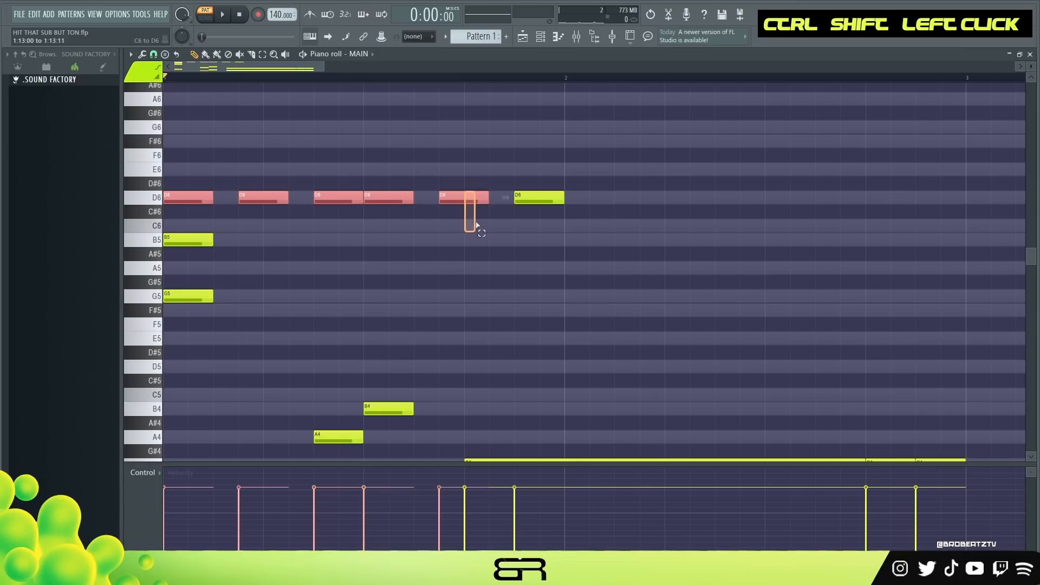
{"action": "left_click", "coordinate": [522, 197], "text": "ctrl+shift"}
{"action": "right_click", "coordinate": [495, 277]}
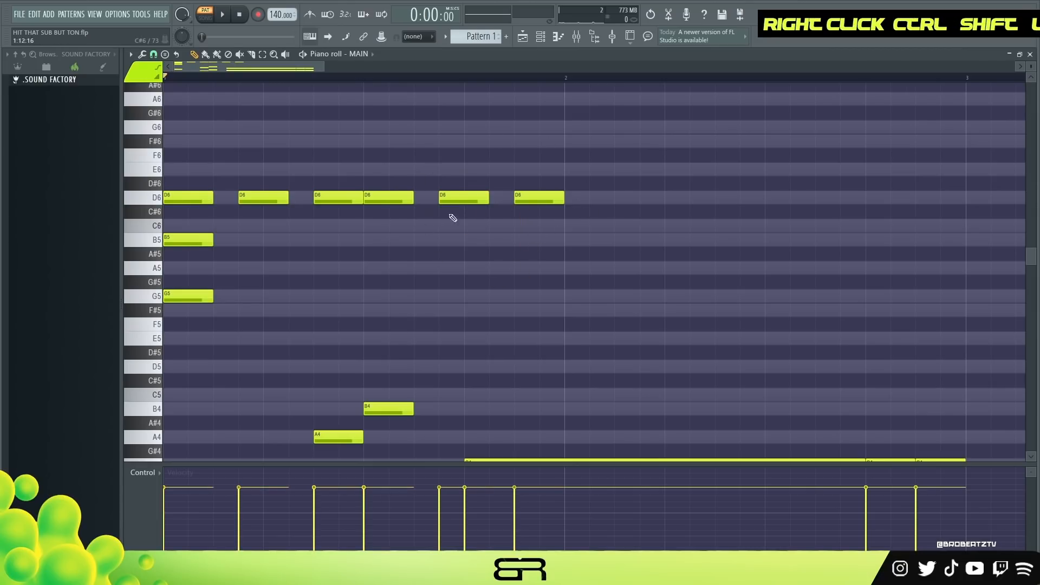
- Delete the D6 notes at 1:01, 1:04 and 1:07 and play back the pattern
{"action": "right_click", "coordinate": [339, 198]}
{"action": "right_click", "coordinate": [263, 198]}
{"action": "right_click", "coordinate": [195, 199]}
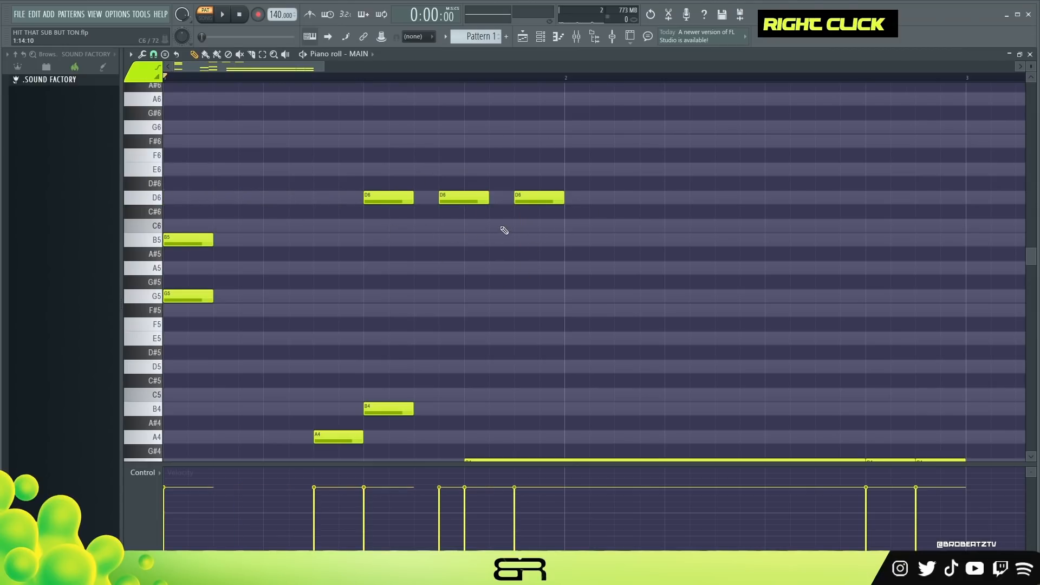
{"action": "key", "text": "space"}
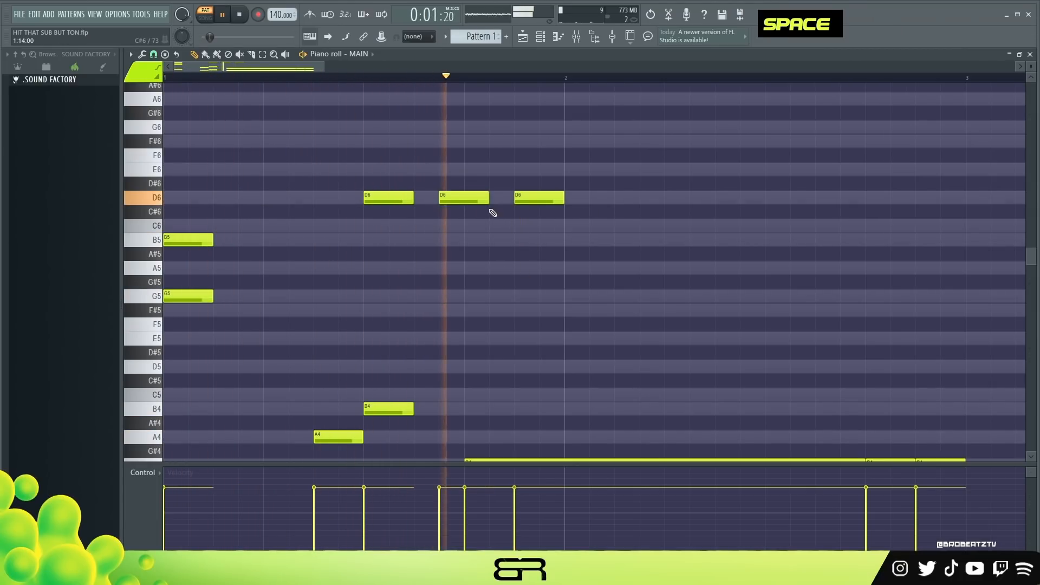
{"action": "key", "text": "space"}
{"action": "key", "text": "space"}
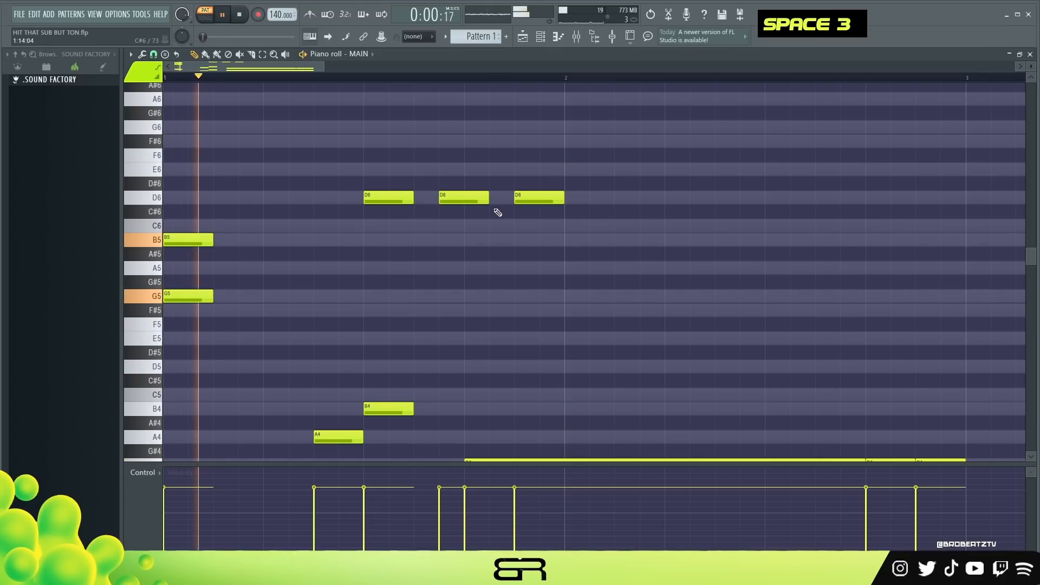
{"action": "key", "text": "space"}
- Add a G5 note at 1:13, delete the D6 at 1:15 and play back the pattern
{"action": "left_click", "coordinate": [462, 295]}
{"action": "key", "text": "space"}
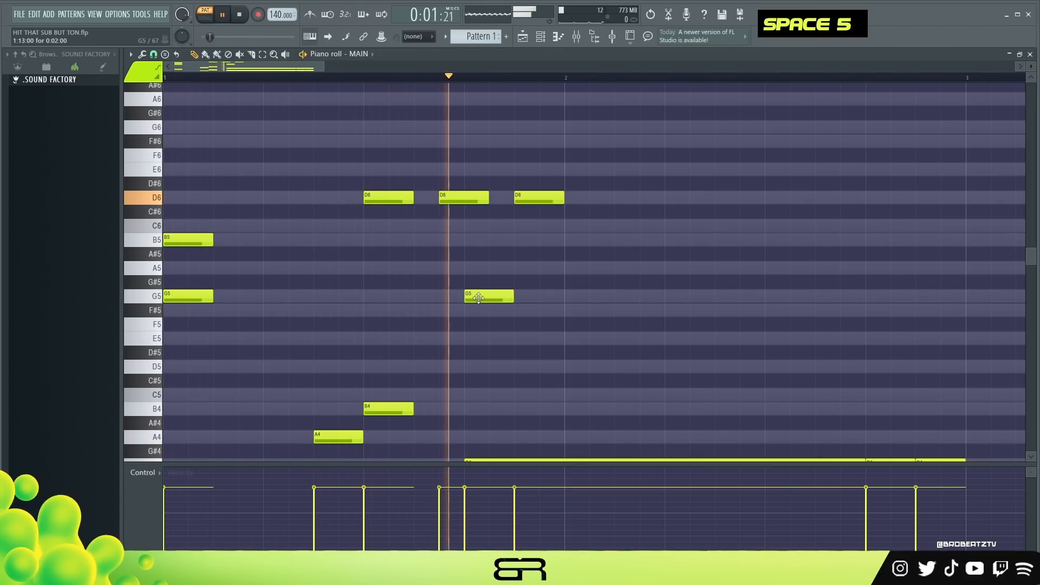
{"action": "right_click", "coordinate": [542, 197]}
{"action": "key", "text": "space"}
{"action": "key", "text": "space"}
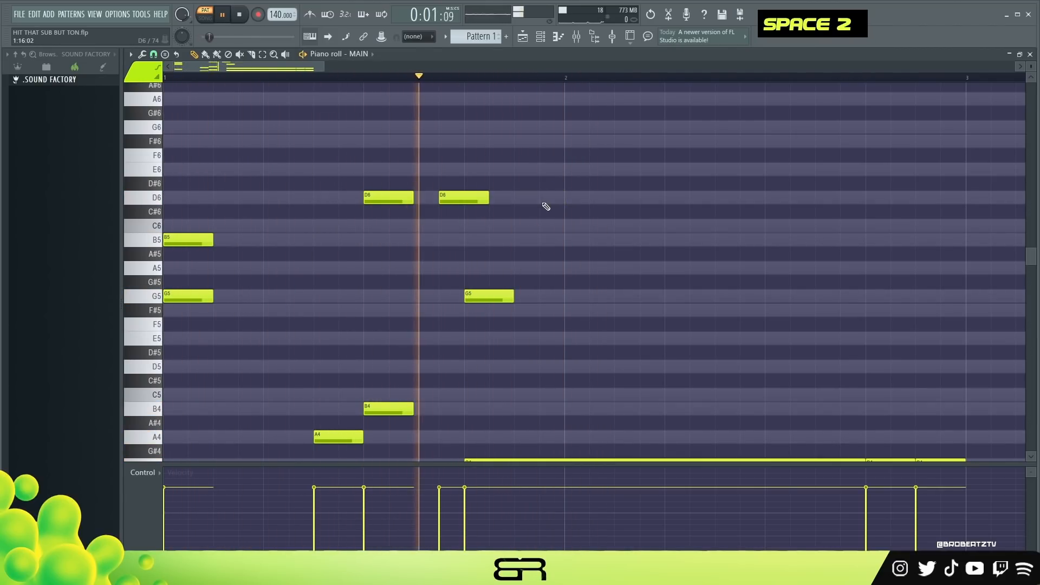
{"action": "key", "text": "space"}
- In the second bar, add an A5 at 2:07 and a stacked B5 and G5 at 2:09
{"action": "left_click_drag", "start_coordinate": [298, 67], "coordinate": [350, 91]}
{"action": "key", "text": "space"}
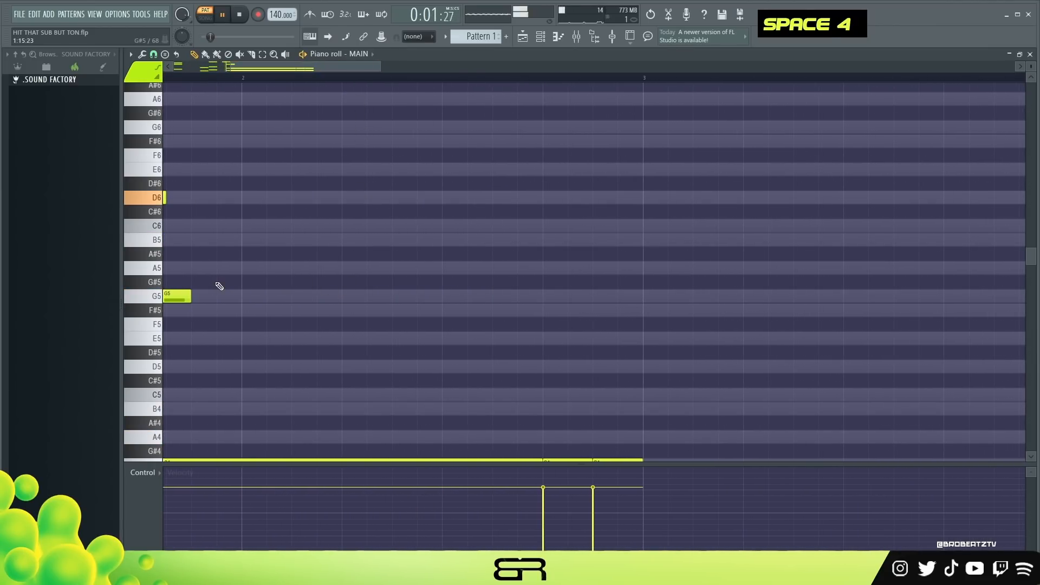
{"action": "key", "text": "space"}
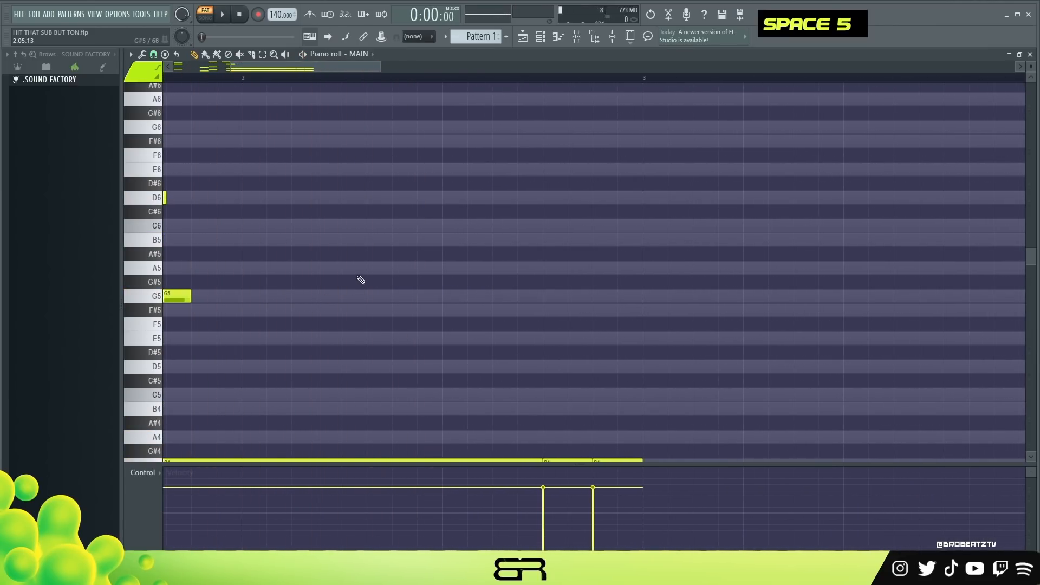
{"action": "left_click", "coordinate": [391, 268]}
{"action": "left_click", "coordinate": [445, 239]}
{"action": "left_click", "coordinate": [445, 296]}
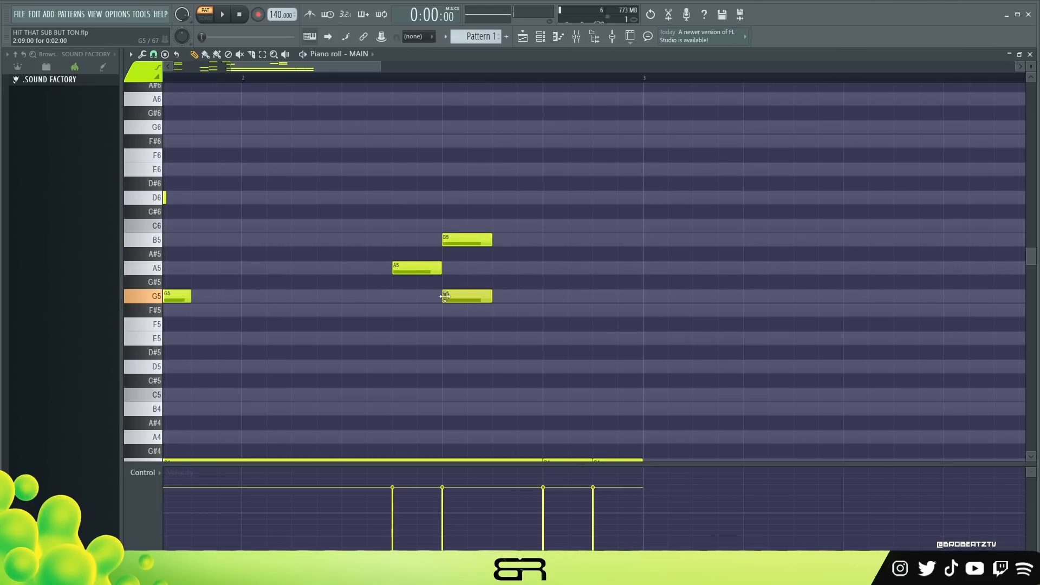
- Copy the B5 and G5 pair at 2:09 to 2:12 and 2:15
{"action": "left_click", "coordinate": [462, 294], "text": "ctrl"}
{"action": "left_click_drag", "start_coordinate": [462, 295], "coordinate": [613, 294], "text": "shift"}
{"action": "right_click", "coordinate": [532, 220]}
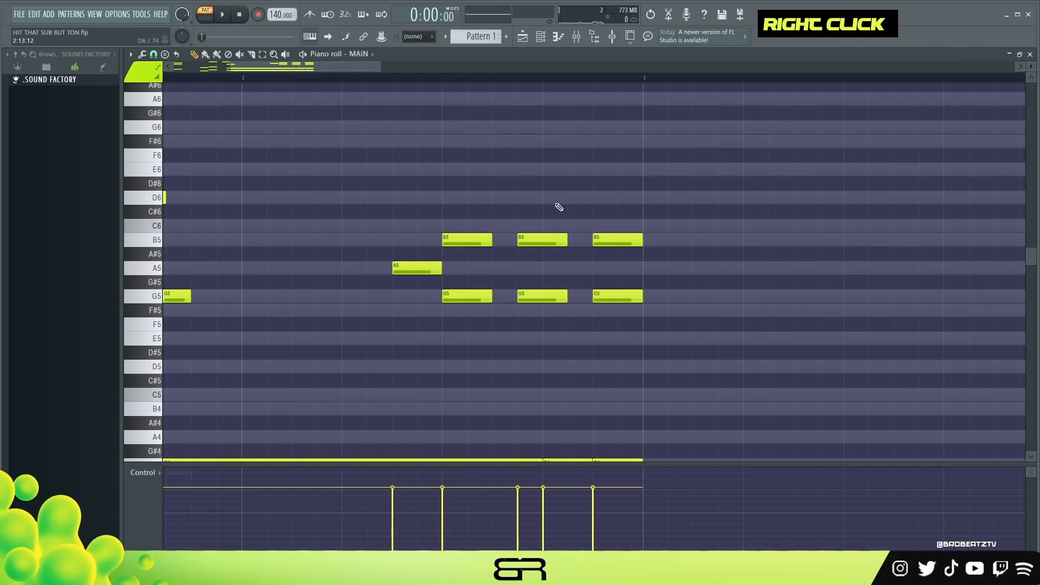
- Raise the B5 at 2:15 to D6 and play back both bars
{"action": "left_click_drag", "start_coordinate": [622, 236], "coordinate": [608, 188]}
{"action": "key", "text": "space"}
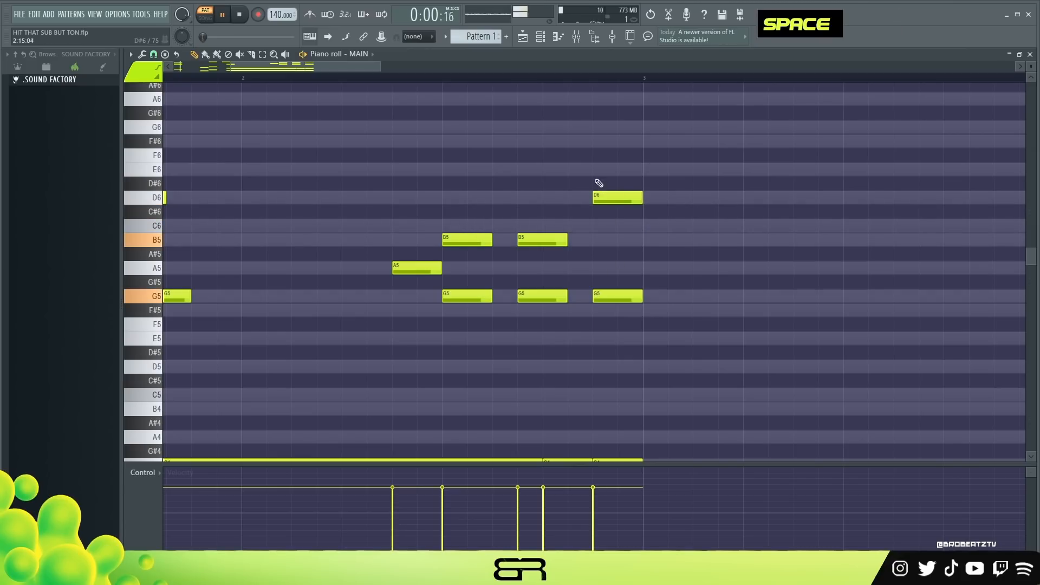
{"action": "scroll", "coordinate": [384, 78], "scroll_direction": "down", "scroll_amount": 2}
{"action": "scroll", "coordinate": [325, 73], "scroll_direction": "down", "scroll_amount": 3}
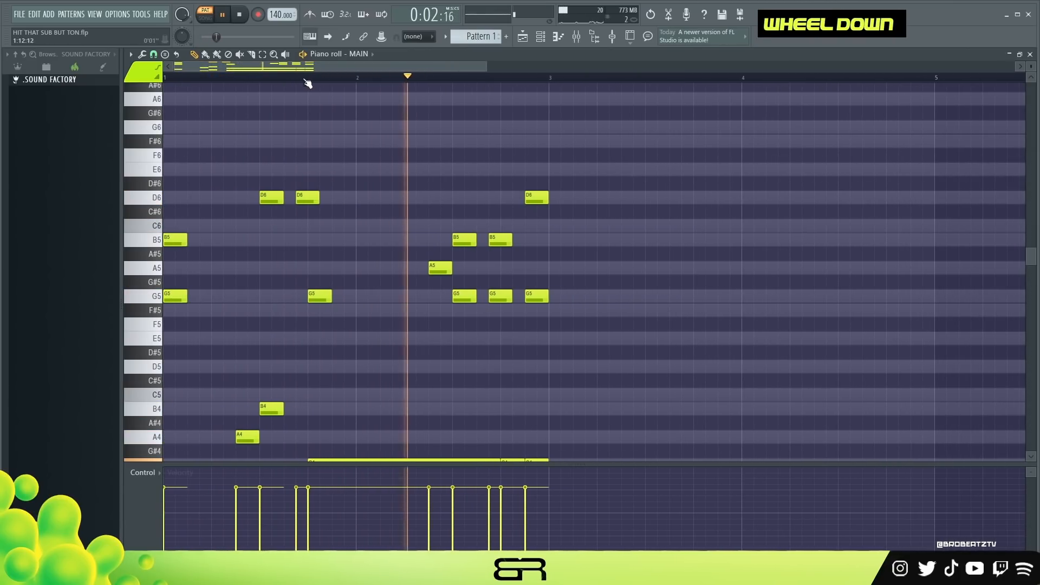
{"action": "key", "text": "space"}
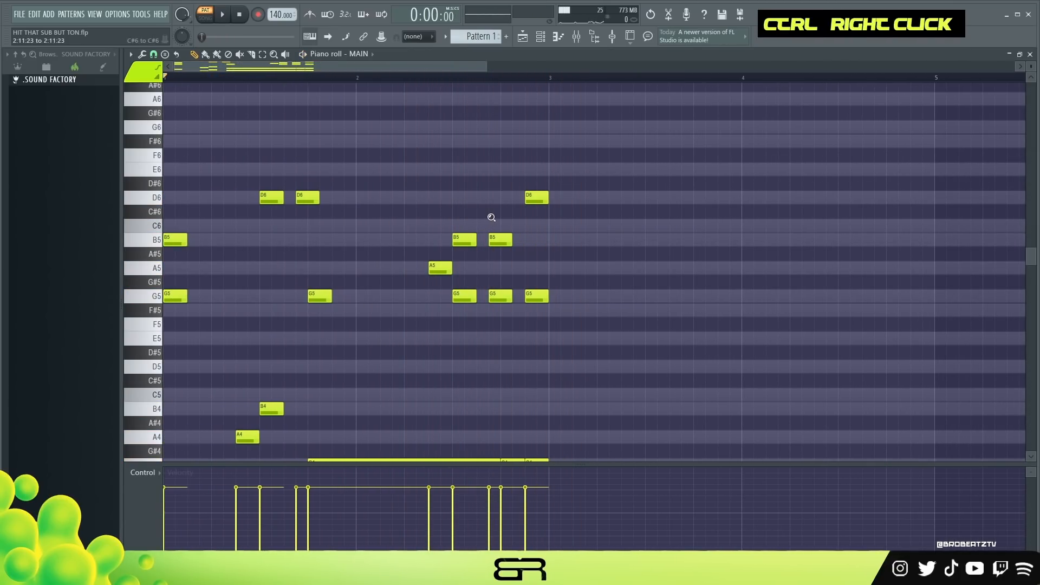
- Duplicate the two-bar melody into bars 3 and 4
{"action": "right_click", "coordinate": [491, 219], "text": "ctrl"}
{"action": "scroll", "coordinate": [365, 77], "scroll_direction": "up", "scroll_amount": 3}
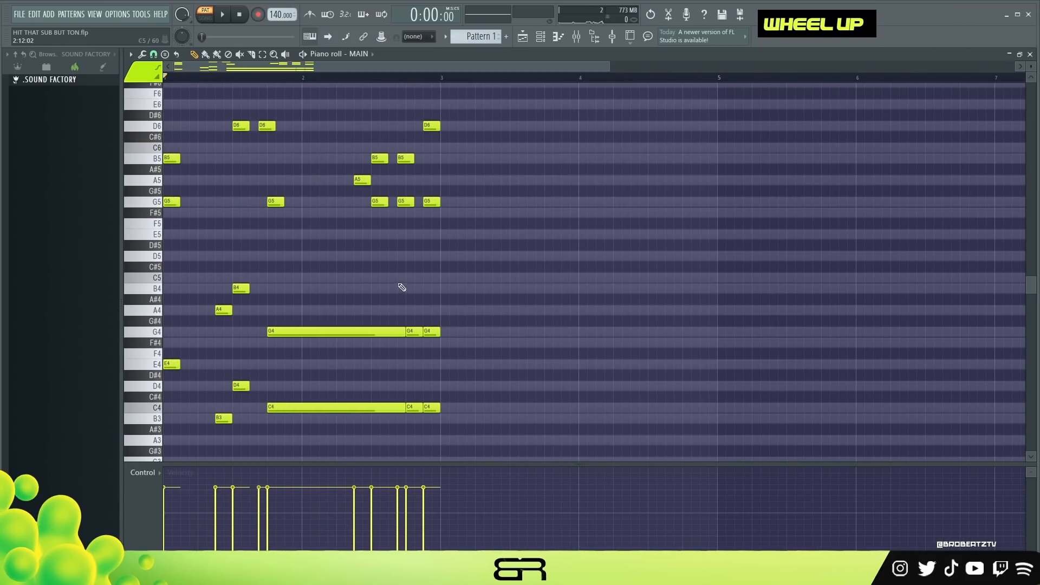
{"action": "right_click", "coordinate": [481, 253]}
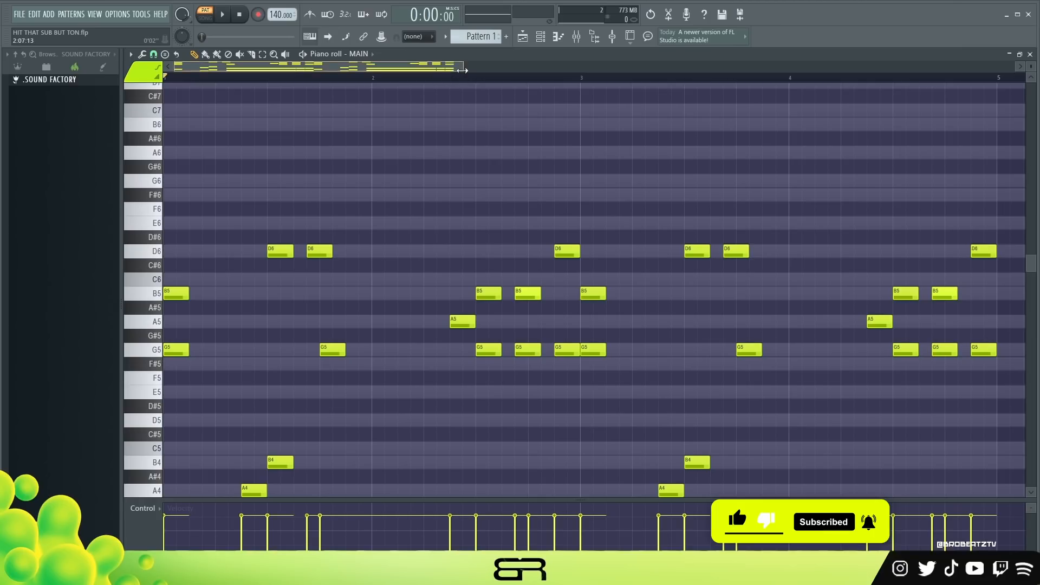
- Raise the B5 and G5 notes at 3:01 one octave to B6 and G6
{"action": "left_click_drag", "start_coordinate": [462, 70], "coordinate": [524, 70]}
{"action": "left_click_drag", "start_coordinate": [913, 203], "coordinate": [520, 362]}
{"action": "left_click", "coordinate": [564, 314], "text": "ctrl"}
{"action": "scroll", "coordinate": [520, 260], "scroll_direction": "down", "scroll_amount": 2}
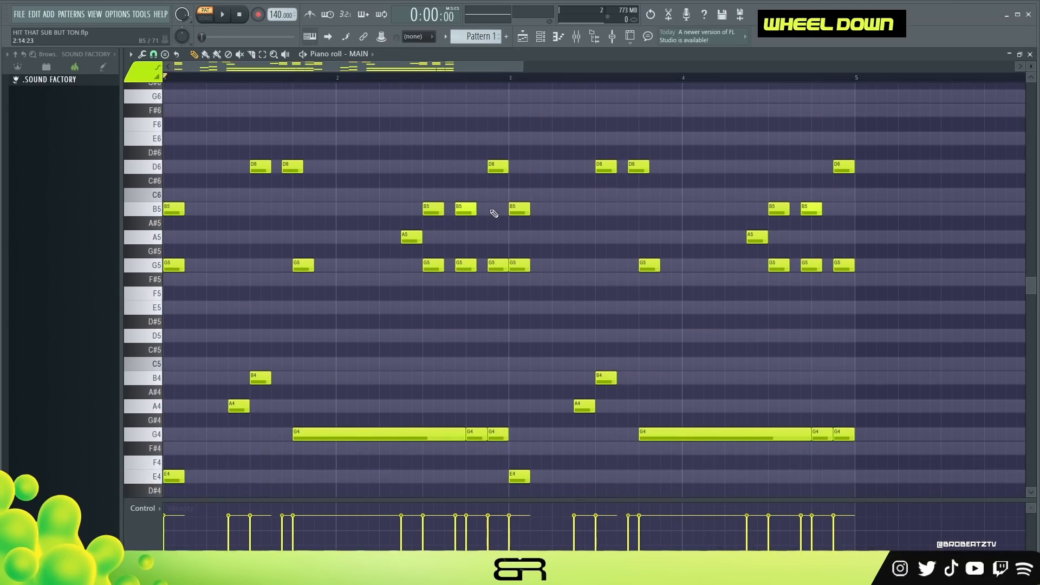
{"action": "scroll", "coordinate": [482, 217], "scroll_direction": "up", "scroll_amount": 1}
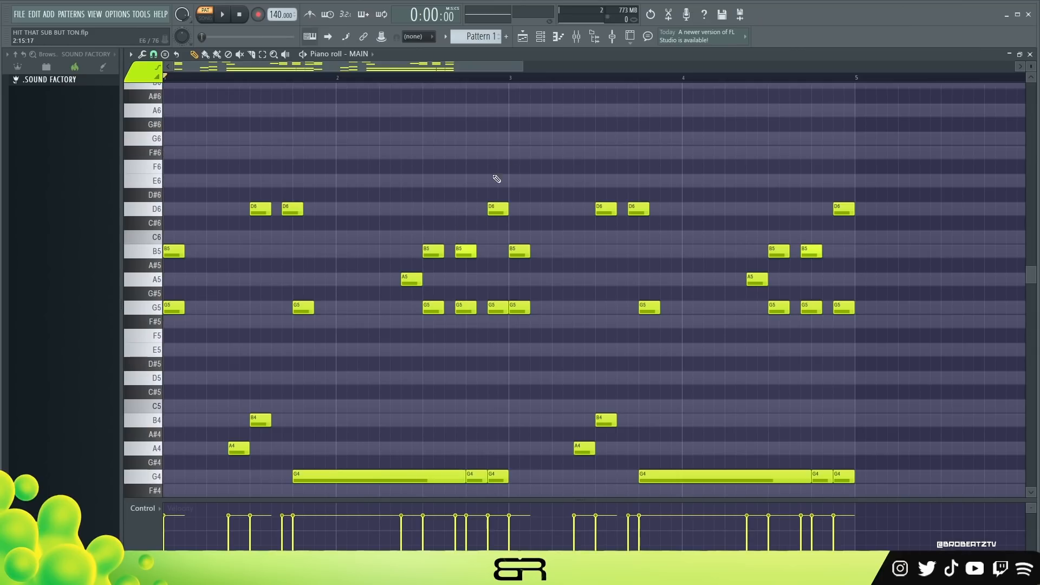
{"action": "left_click_drag", "start_coordinate": [573, 275], "coordinate": [470, 213]}
{"action": "left_click_drag", "start_coordinate": [545, 239], "coordinate": [519, 319]}
{"action": "key", "text": "ctrl+Up"}
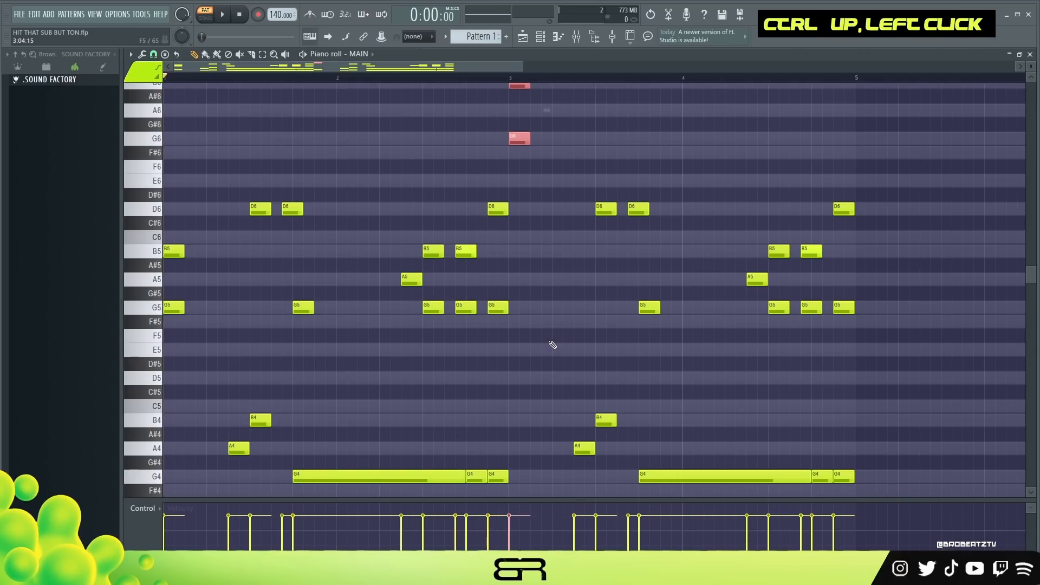
- Delete the B6 note above the G6 at 3:01
{"action": "scroll", "coordinate": [548, 331], "scroll_direction": "up", "scroll_amount": 2}
{"action": "right_click", "coordinate": [522, 167]}
{"action": "left_click_drag", "start_coordinate": [497, 219], "coordinate": [575, 255]}
{"action": "right_click", "coordinate": [555, 258]}
{"action": "scroll", "coordinate": [516, 283], "scroll_direction": "down", "scroll_amount": 6}
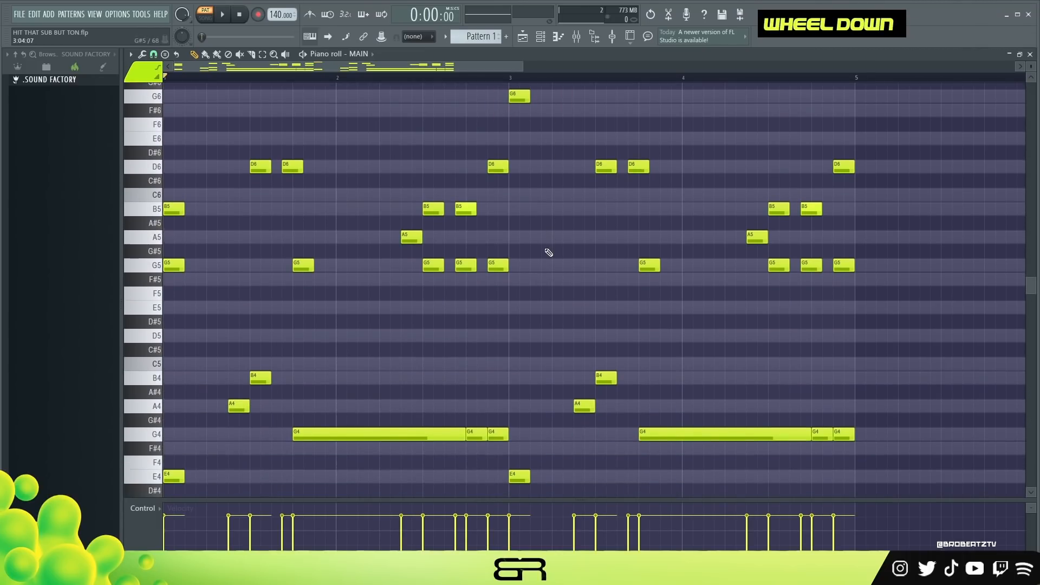
{"action": "left_click", "coordinate": [518, 348]}
{"action": "left_click_drag", "start_coordinate": [513, 301], "coordinate": [521, 251]}
{"action": "left_click", "coordinate": [520, 307], "text": "ctrl"}
{"action": "key", "text": "ctrl+Up"}
{"action": "key", "text": "ctrl+Up"}
{"action": "key", "text": "ctrl+Down"}
{"action": "key", "text": "ctrl+Down"}
{"action": "right_click", "coordinate": [520, 251]}
{"action": "right_click", "coordinate": [520, 308]}
- Copy the G6 at 3:01 to 3:05 and to 3:06 as F#6, then play back the melody
{"action": "scroll", "coordinate": [581, 239], "scroll_direction": "up", "scroll_amount": 5}
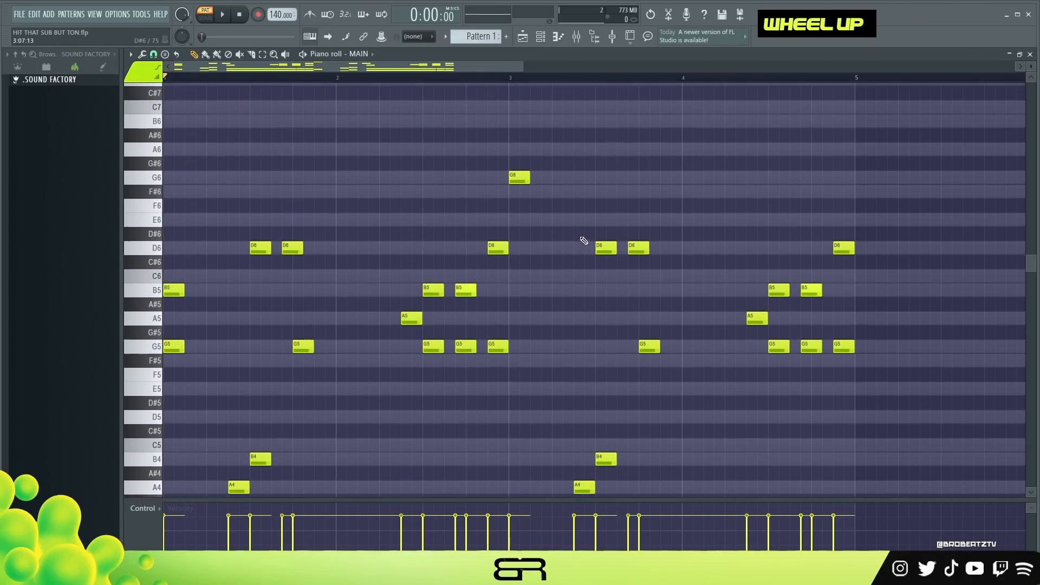
{"action": "scroll", "coordinate": [553, 159], "scroll_direction": "up", "scroll_amount": 2}
{"action": "left_click", "coordinate": [501, 181], "text": "ctrl"}
{"action": "left_click_drag", "start_coordinate": [501, 180], "coordinate": [586, 195]}
{"action": "key", "text": "space"}
{"action": "key", "text": "space"}
{"action": "key", "text": "space"}
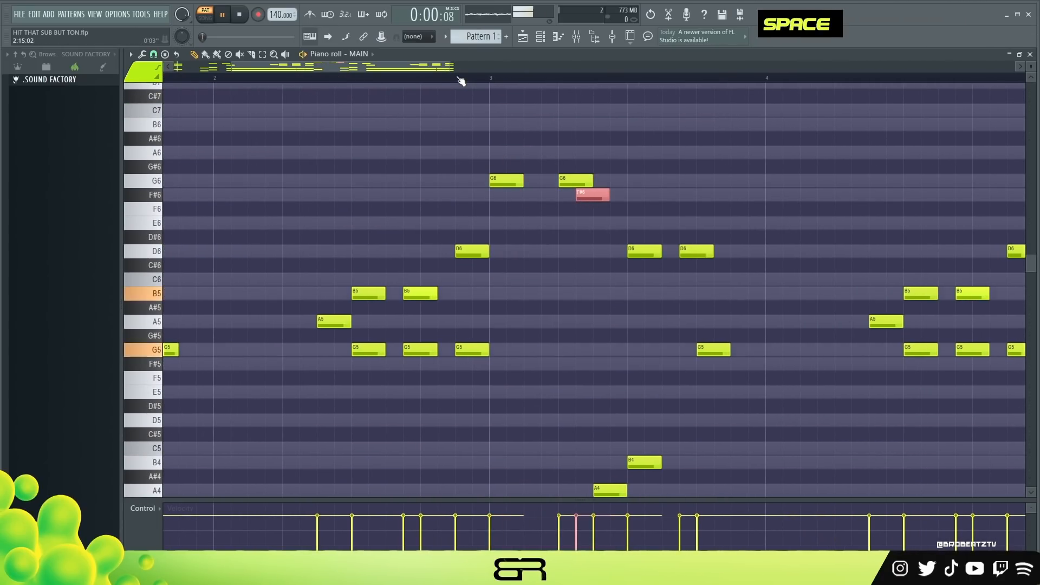
{"action": "key", "text": "space"}
{"action": "key", "text": "space"}
- Move the D6 note at 3:09 earlier to 3:07 and play back the change
{"action": "right_click", "coordinate": [588, 282]}
{"action": "key", "text": "space"}
{"action": "left_click_drag", "start_coordinate": [642, 254], "coordinate": [608, 255]}
{"action": "key", "text": "space"}
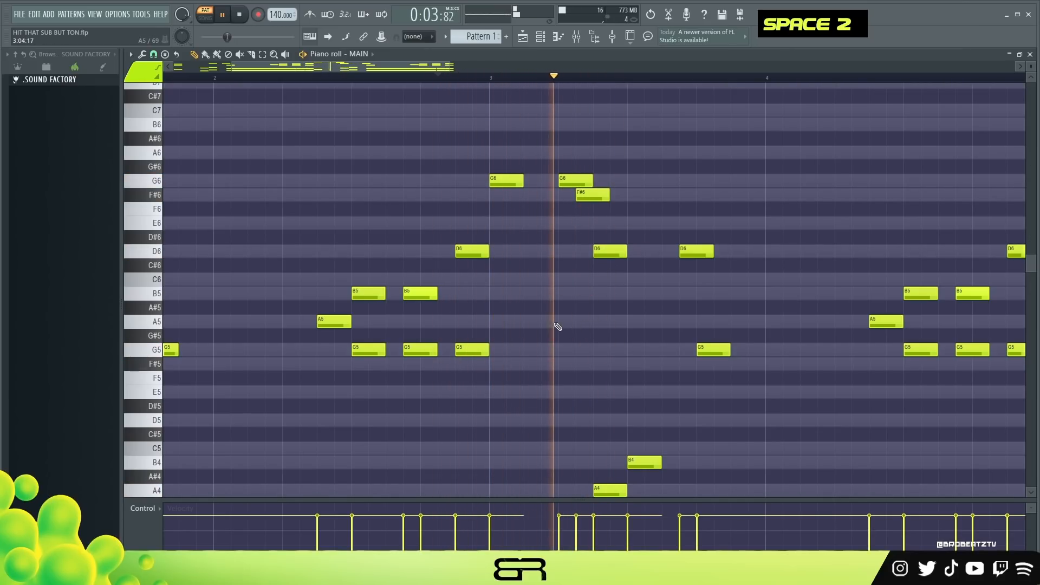
{"action": "key", "text": "space"}
- Add a B5 note at 3:09, lower it to A5 and play back the result
{"action": "left_click", "coordinate": [634, 294]}
{"action": "key", "text": "space"}
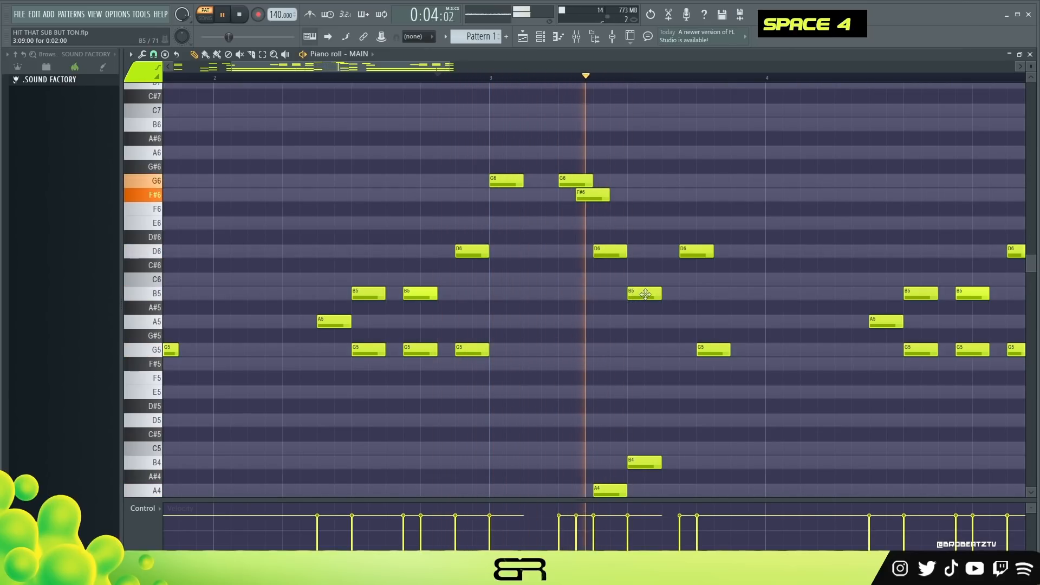
{"action": "key", "text": "space"}
{"action": "left_click_drag", "start_coordinate": [644, 295], "coordinate": [642, 328]}
{"action": "key", "text": "space"}
{"action": "key", "text": "space"}
{"action": "right_click", "coordinate": [652, 312]}
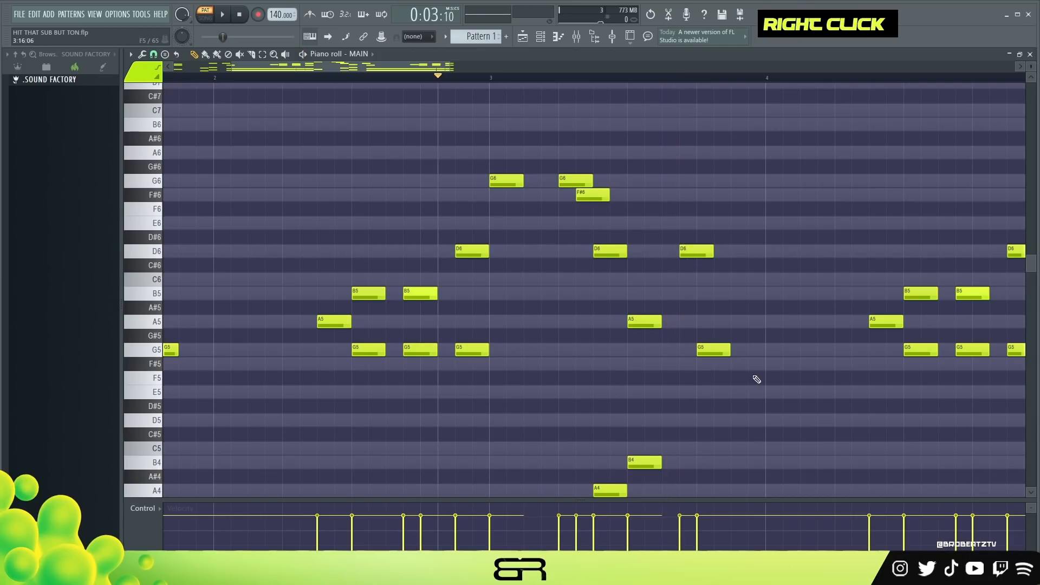
- Delete the G5 note at 3:13
{"action": "left_click_drag", "start_coordinate": [505, 352], "coordinate": [343, 360]}
{"action": "right_click", "coordinate": [528, 400]}
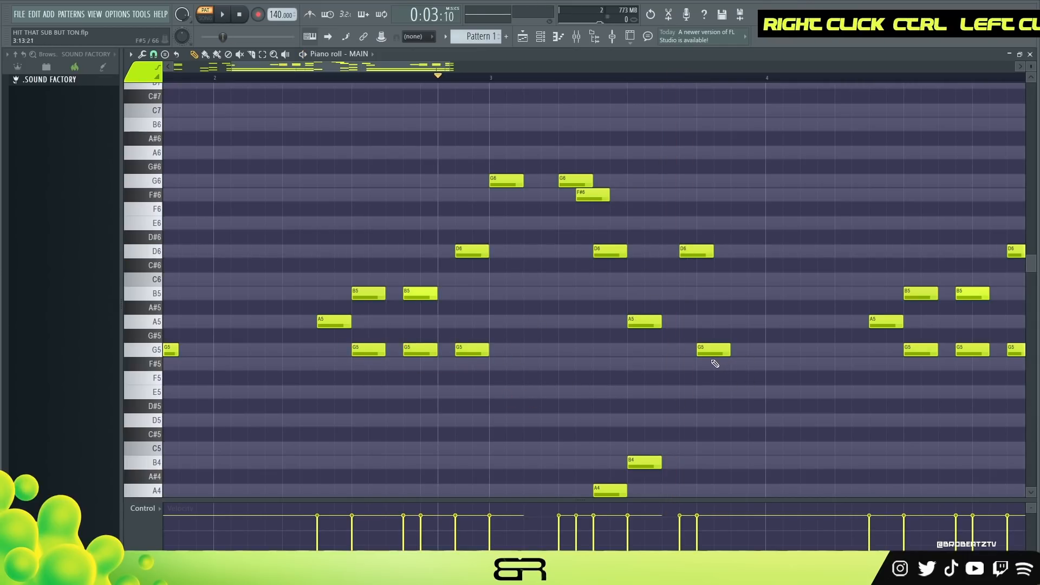
{"action": "right_click", "coordinate": [719, 359]}
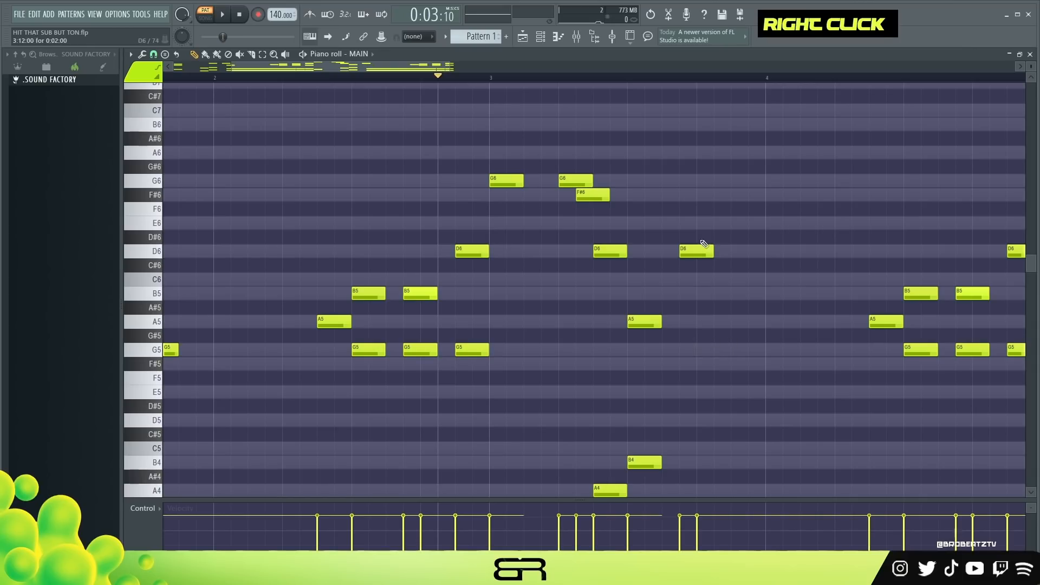
- Add a B5 harmony under the D6 at 3:12 and copy the D6 and B5 pair to 3:15
{"action": "left_click_drag", "start_coordinate": [704, 246], "coordinate": [720, 250], "text": "shift"}
{"action": "right_click", "coordinate": [705, 302]}
{"action": "left_click_drag", "start_coordinate": [438, 321], "coordinate": [704, 304], "text": "ctrl"}
{"action": "right_click", "coordinate": [697, 321]}
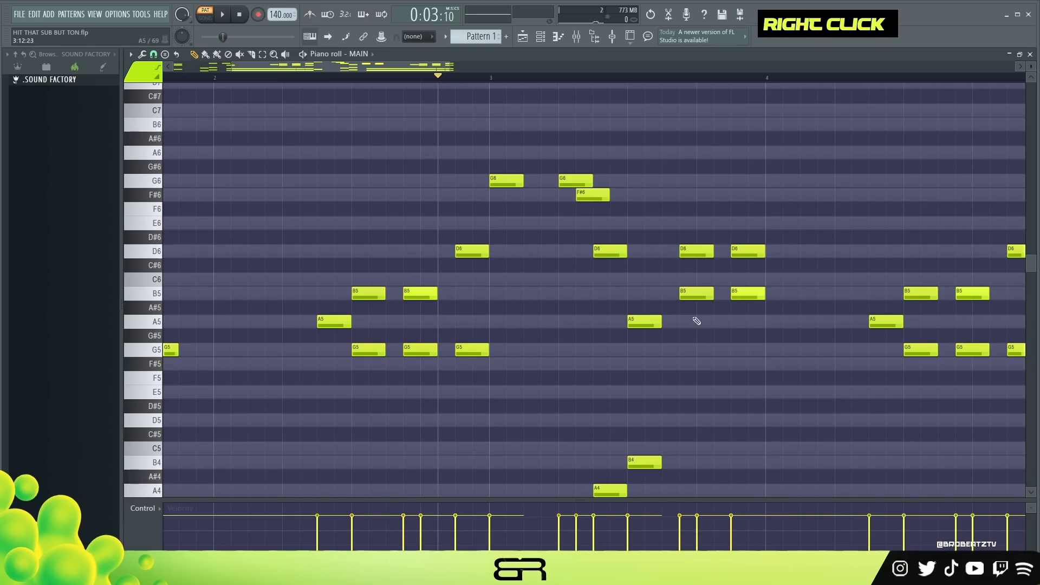
- Raise the D6 at 3:12 to E6 and play back the melody
{"action": "left_click_drag", "start_coordinate": [696, 250], "coordinate": [697, 223]}
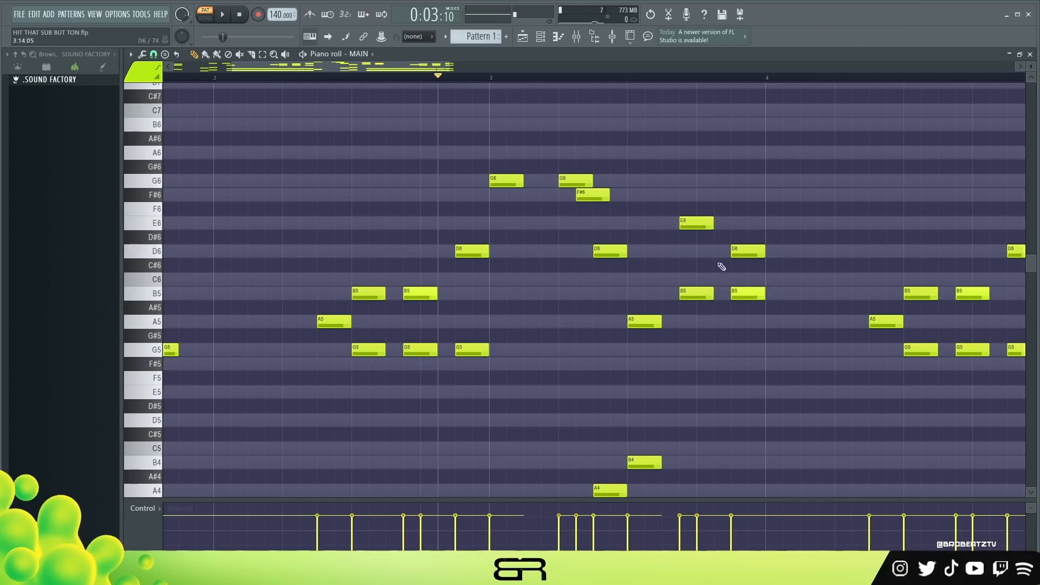
{"action": "key", "text": "space"}
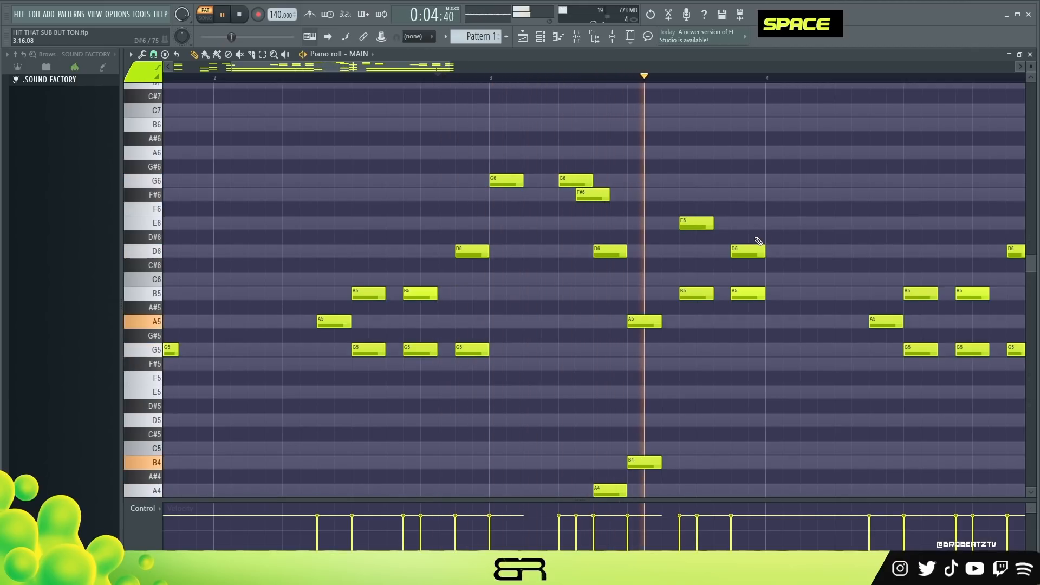
{"action": "key", "text": "space"}
- Delete all the existing notes in bar 4
{"action": "left_click_drag", "start_coordinate": [441, 68], "coordinate": [488, 68]}
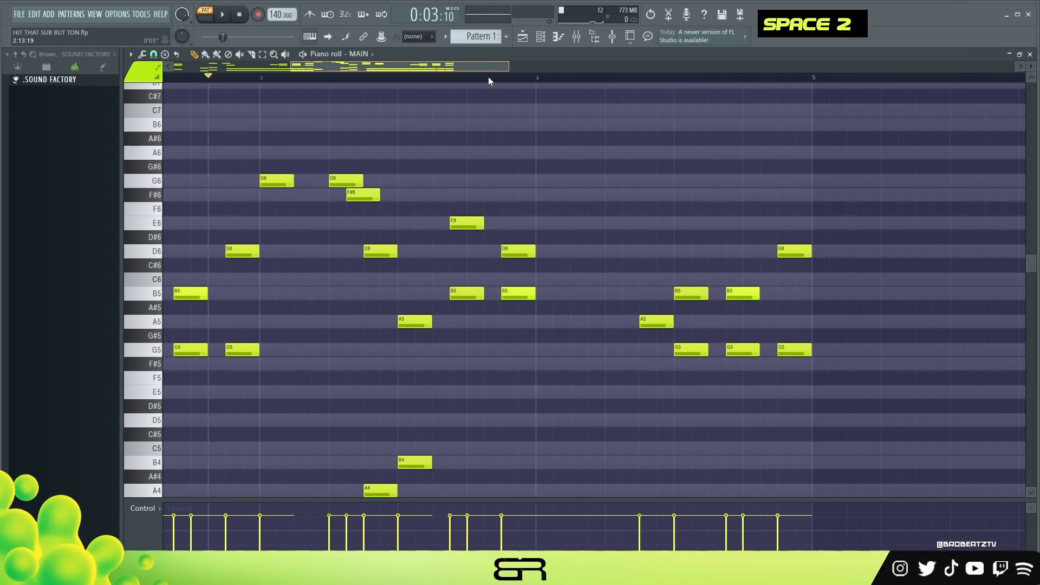
{"action": "left_click_drag", "start_coordinate": [824, 232], "coordinate": [617, 366]}
{"action": "key", "text": "Delete"}
- Copy the harmony pairs into bar 4 as D6/B5 at 4:11, E6/B5 at 4:13 and D6/B5 at 4:15, then play back
{"action": "left_click_drag", "start_coordinate": [529, 302], "coordinate": [462, 219]}
{"action": "left_click_drag", "start_coordinate": [462, 298], "coordinate": [775, 236]}
{"action": "left_click_drag", "start_coordinate": [772, 299], "coordinate": [795, 296]}
{"action": "right_click", "coordinate": [736, 241]}
{"action": "left_click_drag", "start_coordinate": [723, 225], "coordinate": [754, 224]}
{"action": "key", "text": "space"}
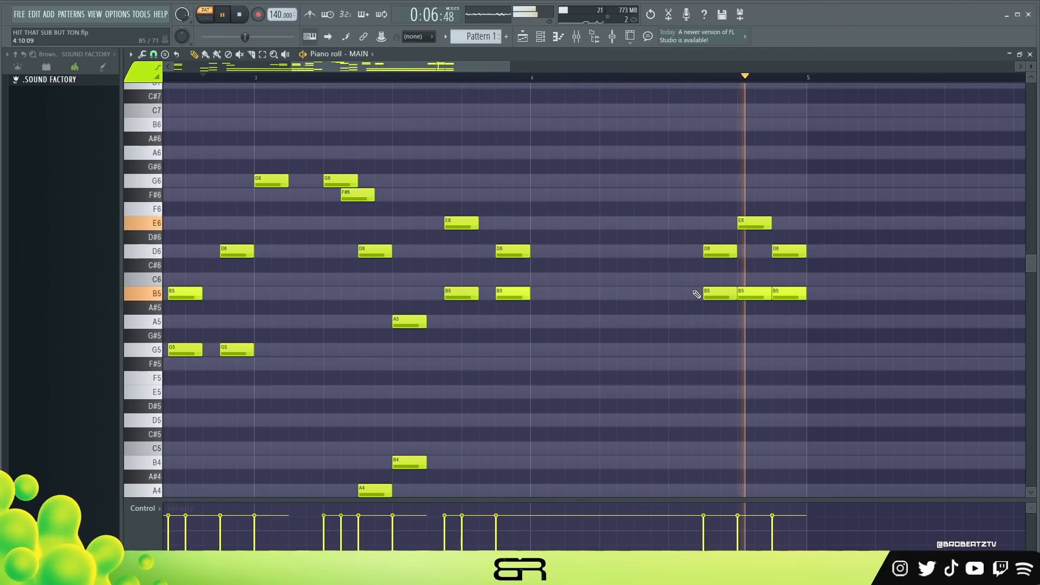
{"action": "key", "text": "space"}
- Try the D6 at 4:11 as an F#6, play it back and return the note to D6
{"action": "left_click_drag", "start_coordinate": [719, 251], "coordinate": [719, 194]}
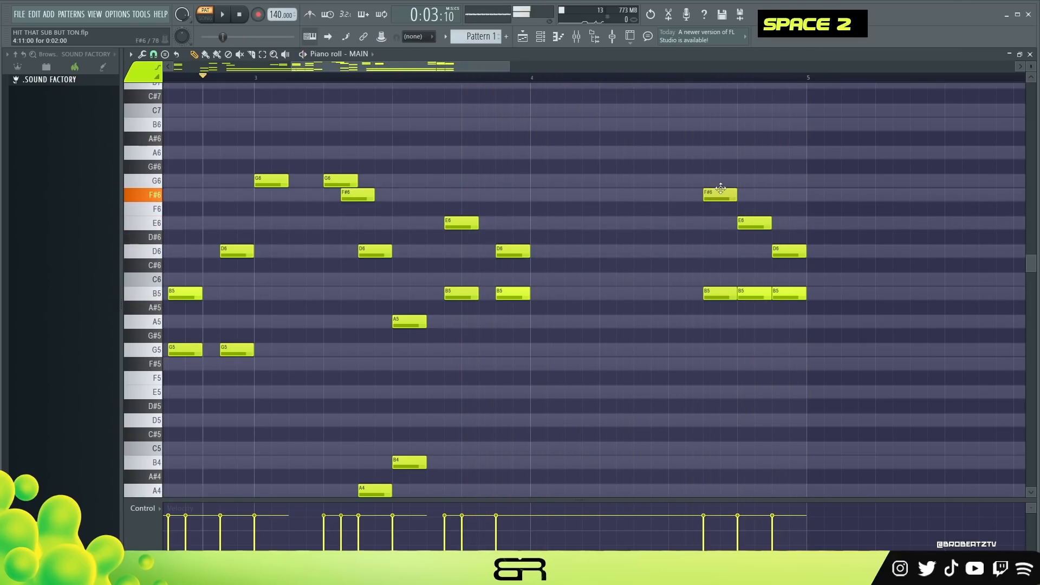
{"action": "key", "text": "space"}
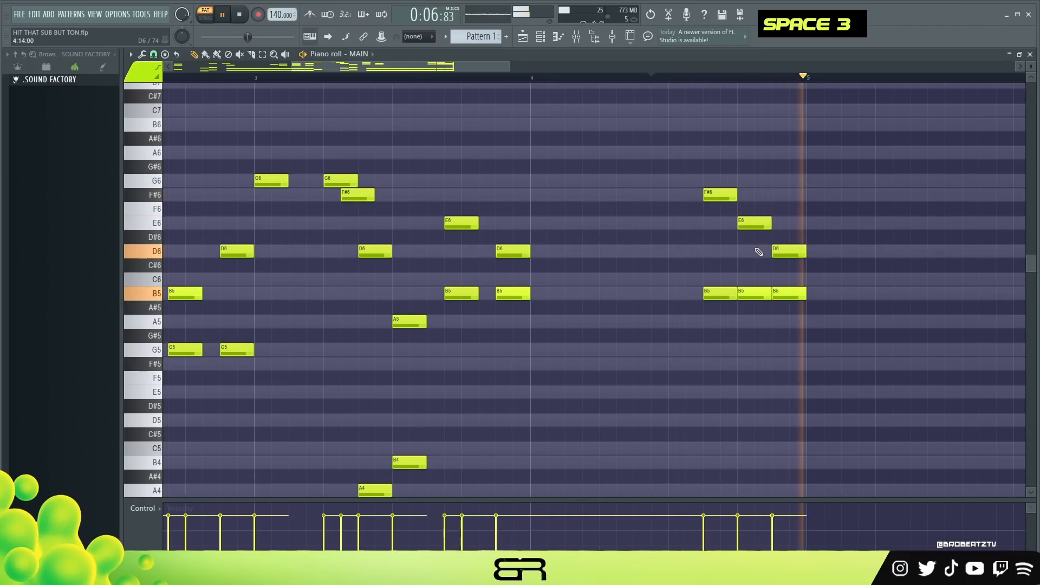
{"action": "key", "text": "space"}
{"action": "left_click_drag", "start_coordinate": [722, 205], "coordinate": [718, 253]}
{"action": "left_click_drag", "start_coordinate": [841, 202], "coordinate": [644, 328]}
{"action": "right_click", "coordinate": [650, 329]}
{"action": "left_click_drag", "start_coordinate": [862, 187], "coordinate": [586, 315]}
{"action": "left_click", "coordinate": [611, 257], "text": "ctrl"}
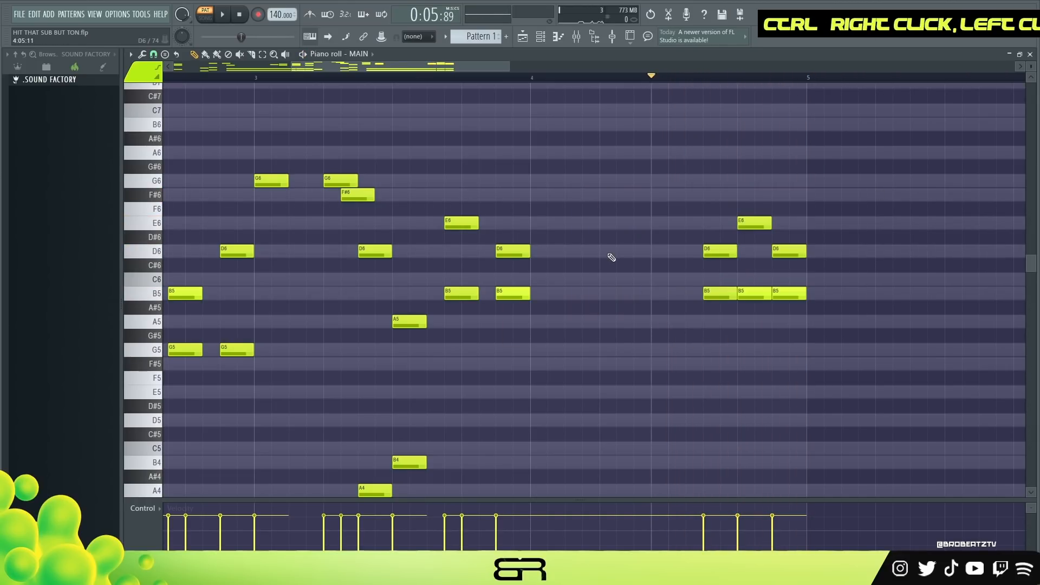
{"action": "scroll", "coordinate": [487, 84], "scroll_direction": "down", "scroll_amount": 4}
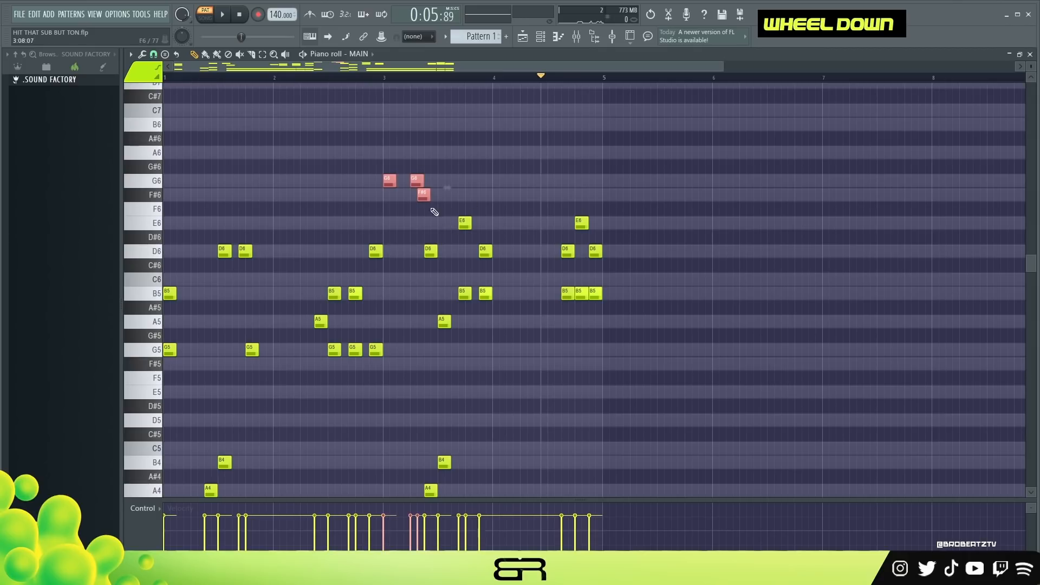
{"action": "right_click", "coordinate": [378, 170]}
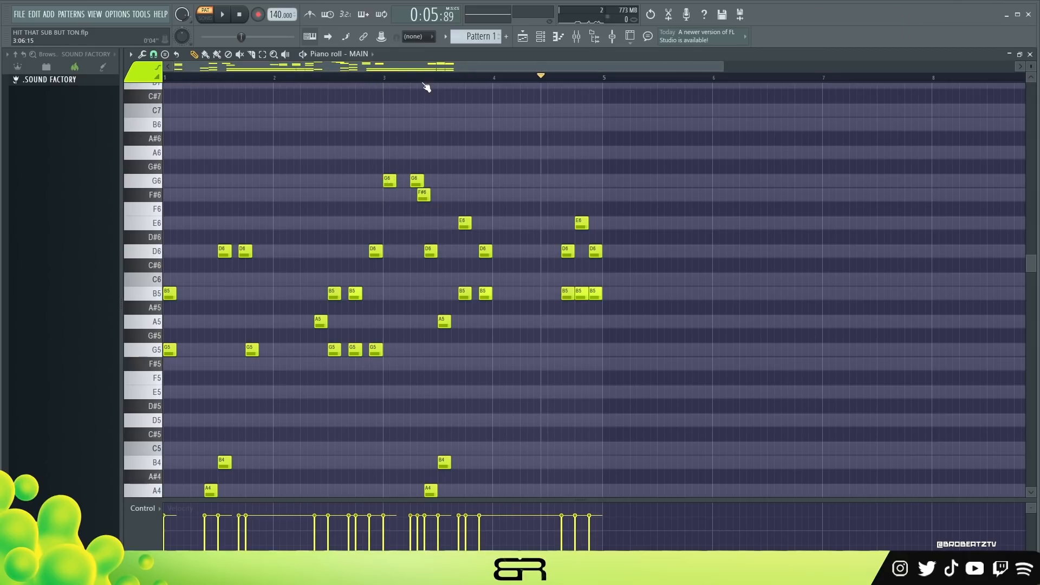
- Duplicate the whole four-bar melody into bars 5 to 8 and clear the time selection
{"action": "scroll", "coordinate": [489, 76], "scroll_direction": "down", "scroll_amount": 2}
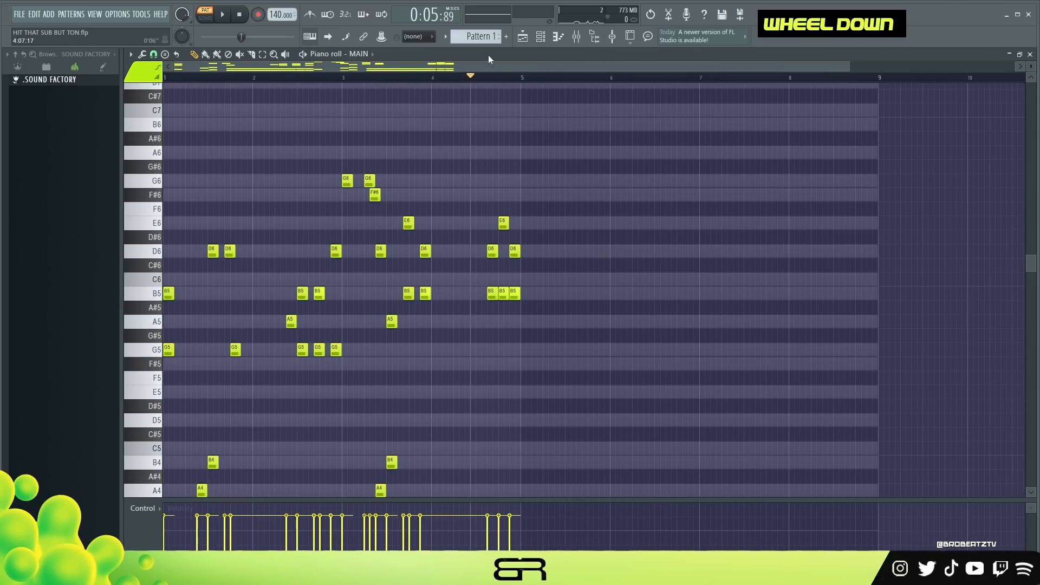
{"action": "key", "text": "ctrl+a"}
{"action": "left_click_drag", "start_coordinate": [182, 293], "coordinate": [526, 308]}
{"action": "right_click", "coordinate": [547, 316]}
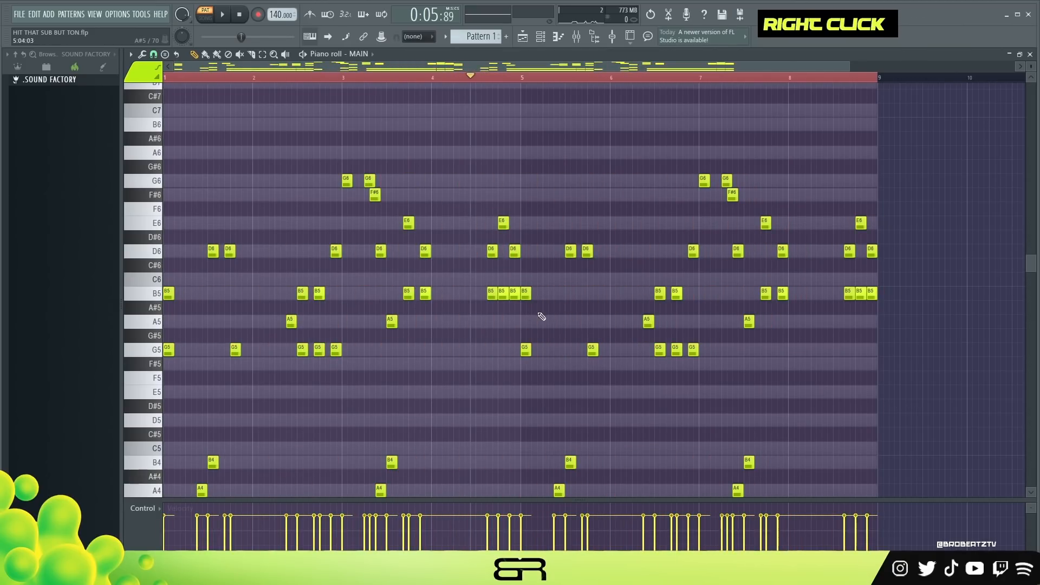
{"action": "left_click_drag", "start_coordinate": [349, 160], "coordinate": [164, 385]}
{"action": "right_click", "coordinate": [445, 359]}
{"action": "scroll", "coordinate": [333, 77], "scroll_direction": "up", "scroll_amount": 5}
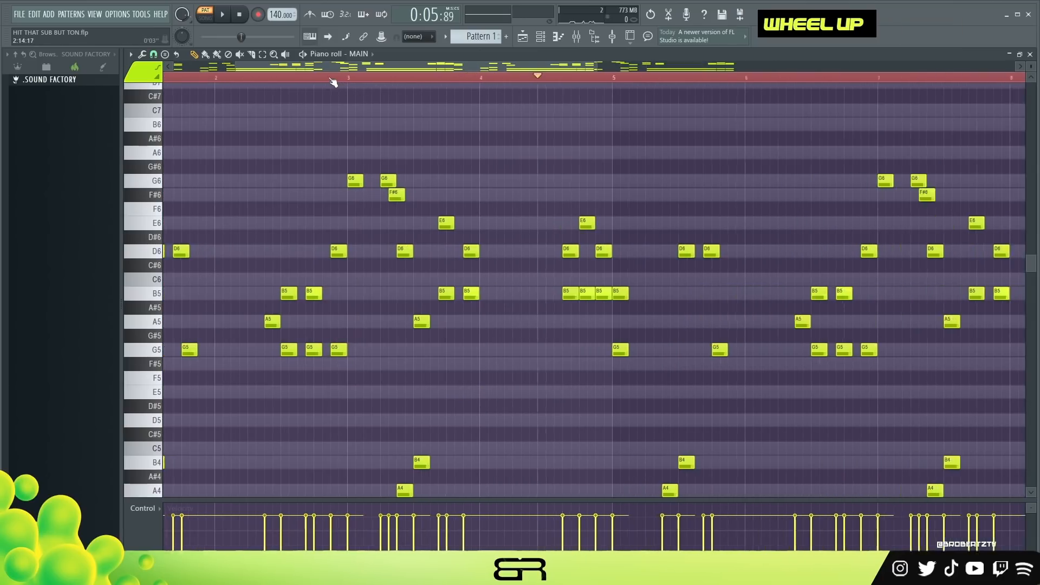
{"action": "double_click", "coordinate": [362, 79]}
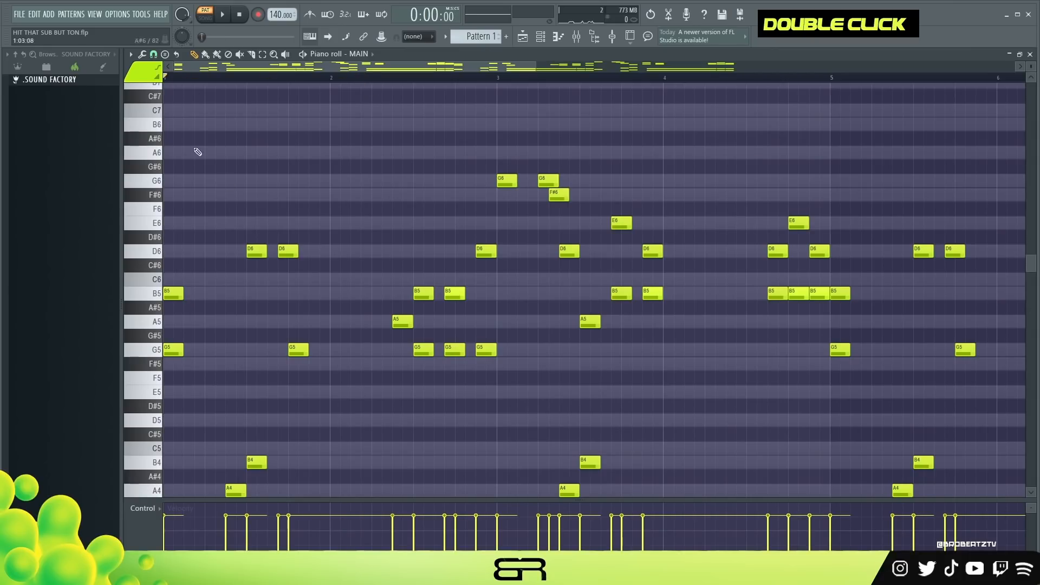
- Examine the descending F#6, E6, D6 line in bar 3, the repeated D6 notes and the B5, D6, G6 climb
{"action": "right_click", "coordinate": [636, 251]}
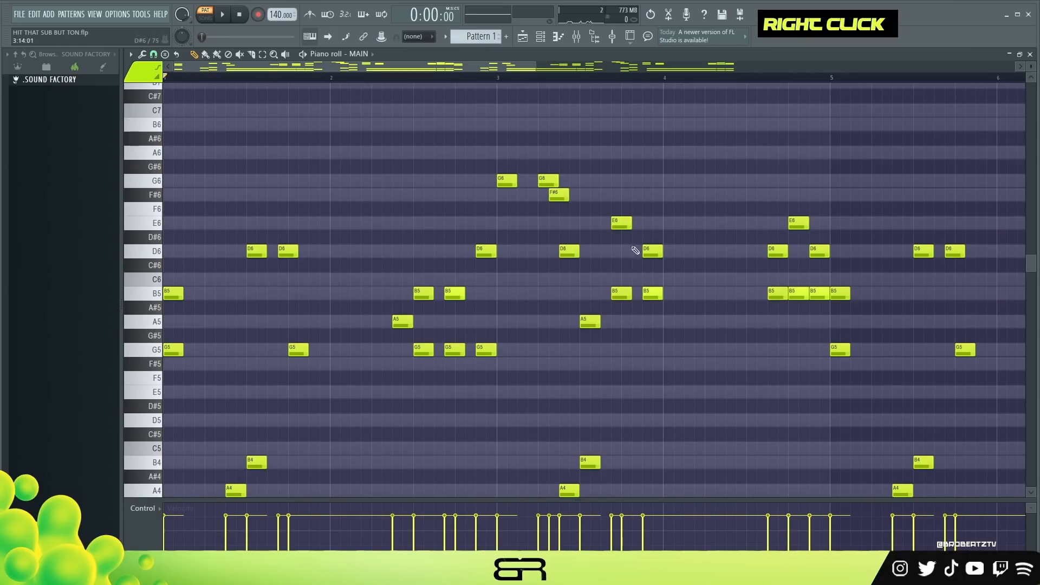
{"action": "key", "text": "ctrl"}
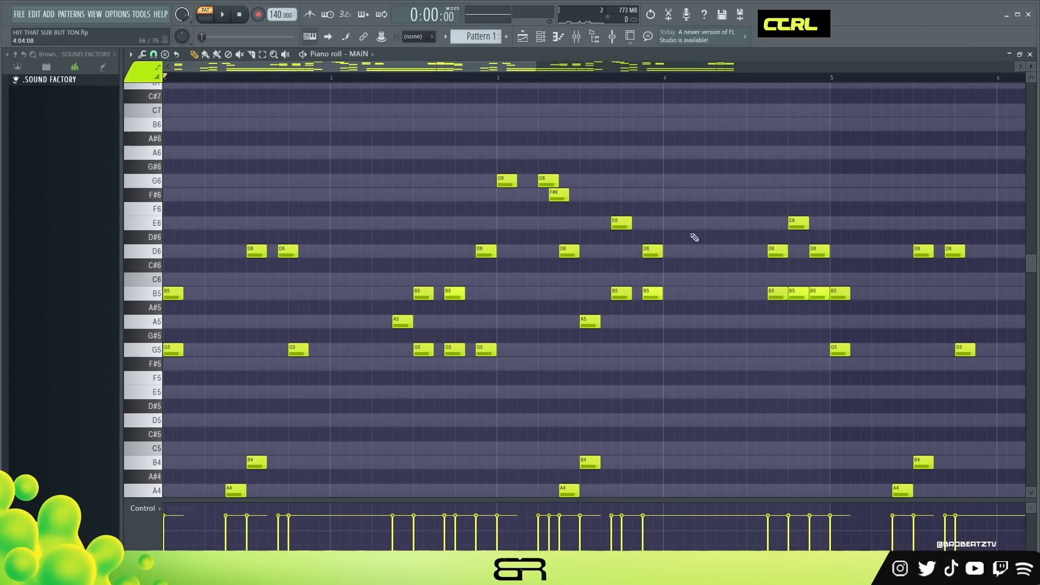
{"action": "left_click_drag", "start_coordinate": [694, 237], "coordinate": [610, 252]}
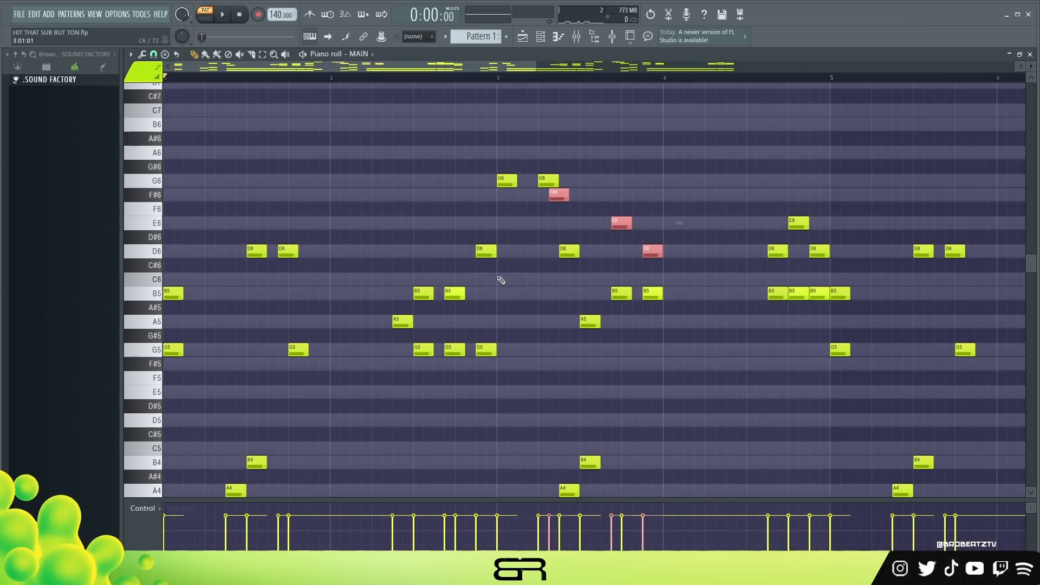
{"action": "right_click", "coordinate": [325, 388]}
{"action": "left_click", "coordinate": [259, 250], "text": "ctrl"}
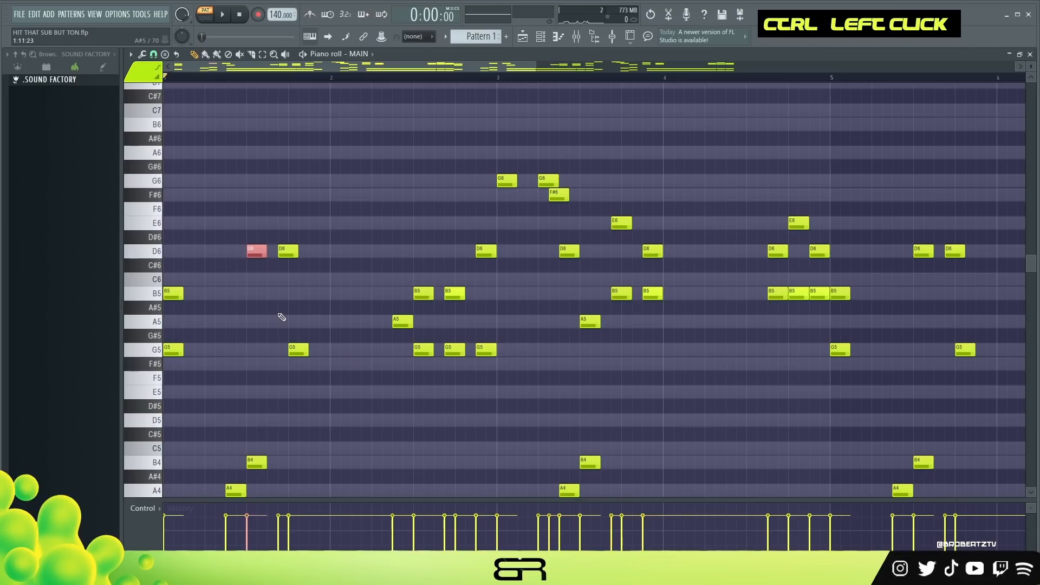
{"action": "left_click", "coordinate": [288, 257], "text": "shift"}
{"action": "left_click_drag", "start_coordinate": [285, 263], "coordinate": [908, 271]}
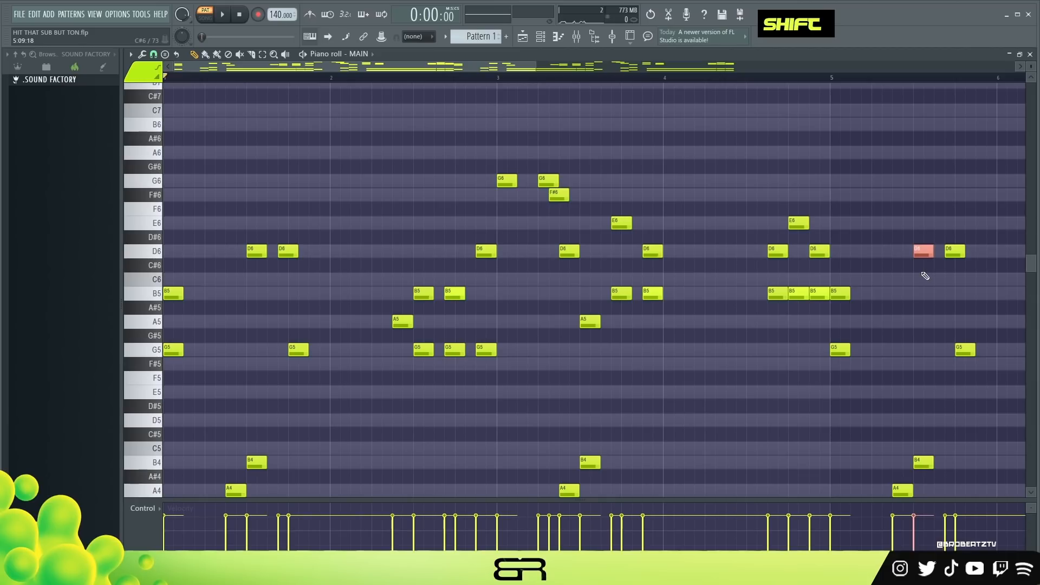
{"action": "right_click", "coordinate": [904, 264]}
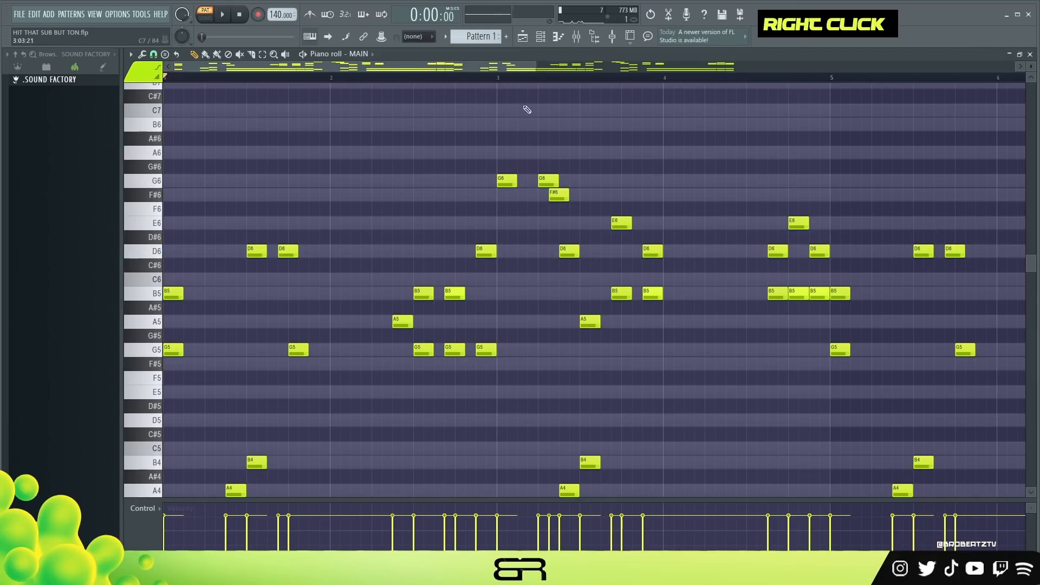
{"action": "left_click_drag", "start_coordinate": [482, 70], "coordinate": [515, 81]}
{"action": "left_click", "coordinate": [441, 180], "text": "ctrl+shift"}
{"action": "left_click", "coordinate": [421, 251], "text": "ctrl+shift"}
{"action": "left_click", "coordinate": [389, 293], "text": "ctrl+shift"}
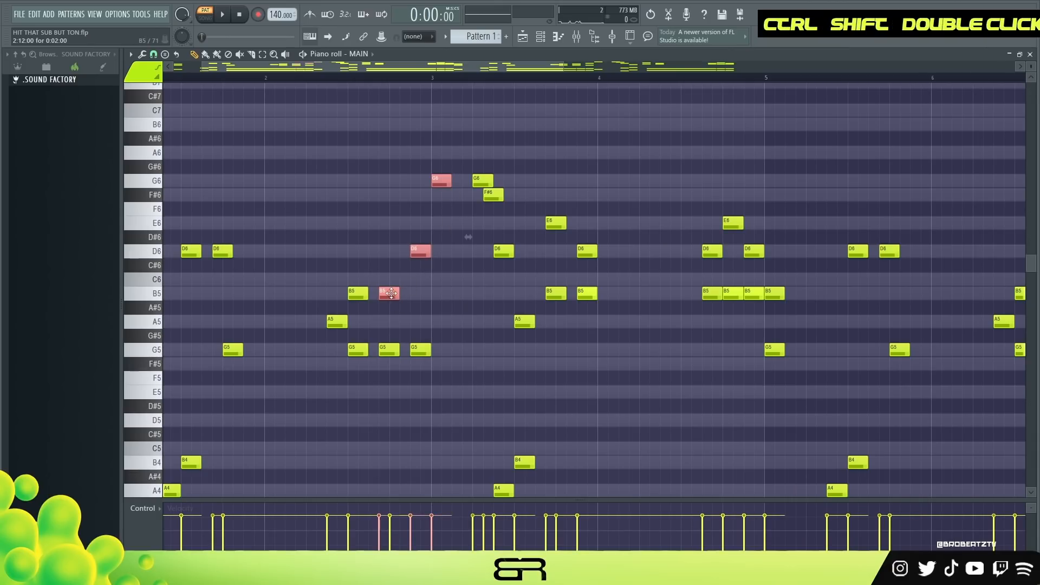
- Delete the A5 at 6:07, the B5 at 6:09 and the G5 notes at 6:09, 6:12 and 6:15
{"action": "left_click", "coordinate": [1019, 293]}
{"action": "left_click_drag", "start_coordinate": [1038, 275], "coordinate": [714, 297]}
{"action": "key", "text": "Delete"}
{"action": "right_click", "coordinate": [657, 294]}
{"action": "right_click", "coordinate": [636, 321]}
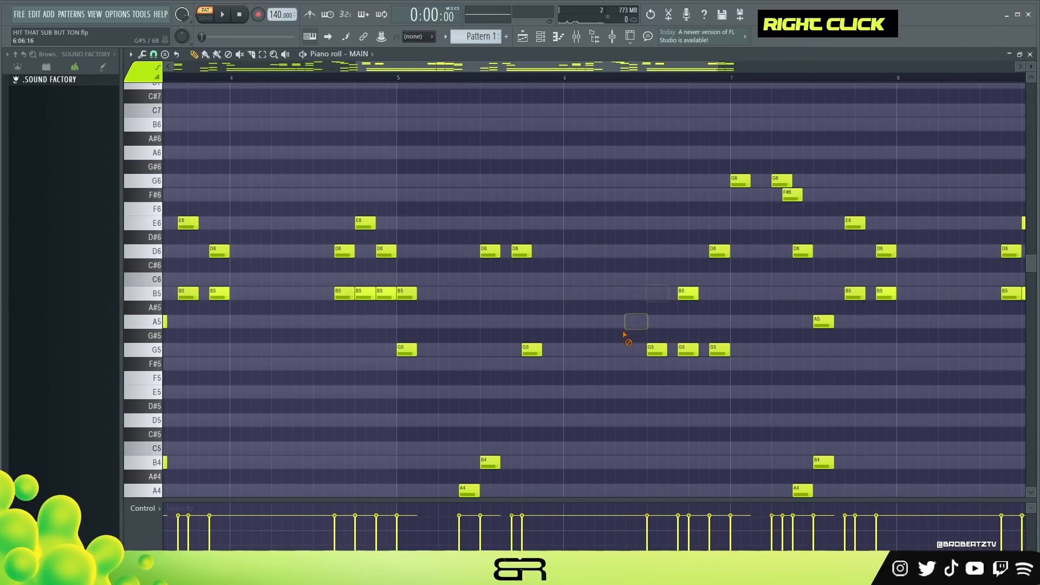
{"action": "right_click", "coordinate": [719, 350]}
{"action": "right_click", "coordinate": [688, 349]}
{"action": "right_click", "coordinate": [657, 350]}
- Delete the upper melody notes and B5 harmonies in bar 7 after the G6 at 7:01, keeping A4 and B4
{"action": "right_click", "coordinate": [781, 181]}
{"action": "right_click", "coordinate": [792, 195]}
{"action": "right_click", "coordinate": [803, 252]}
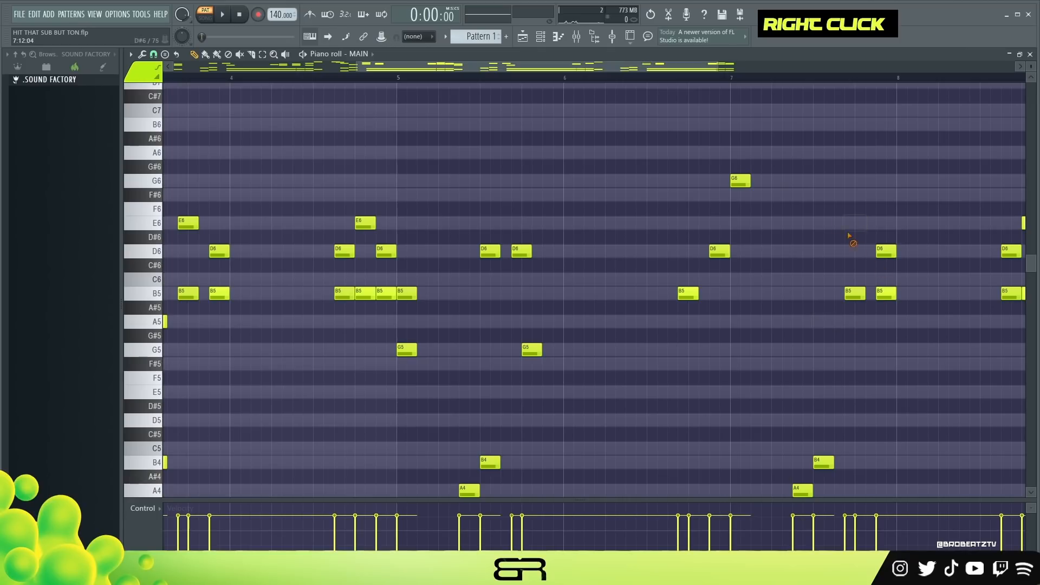
{"action": "right_click", "coordinate": [855, 293]}
{"action": "right_click", "coordinate": [886, 293]}
{"action": "right_click", "coordinate": [886, 251]}
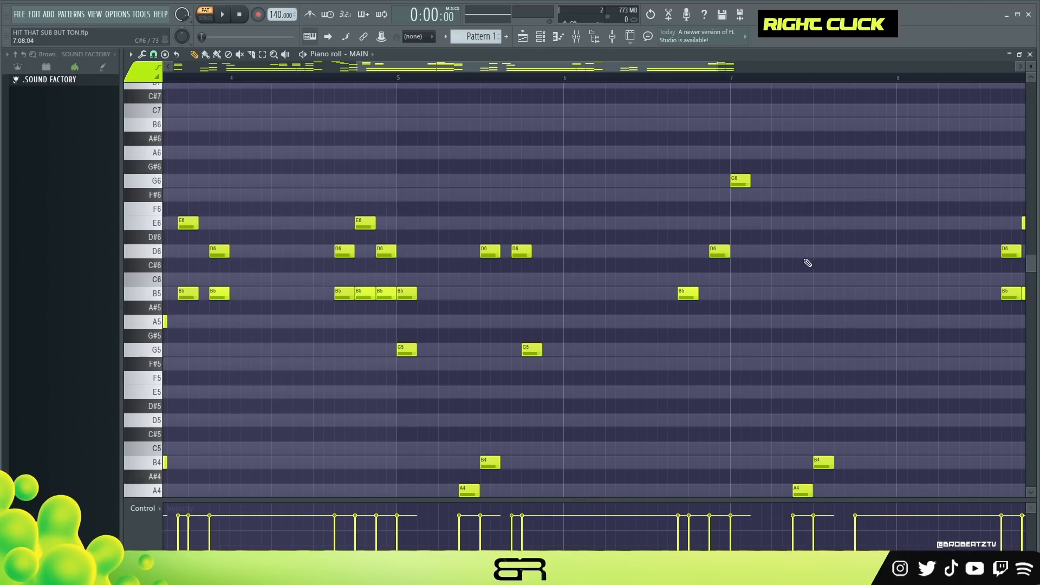
- Play back from 6:08 and add a G6 note at 7:04
{"action": "key", "text": "space"}
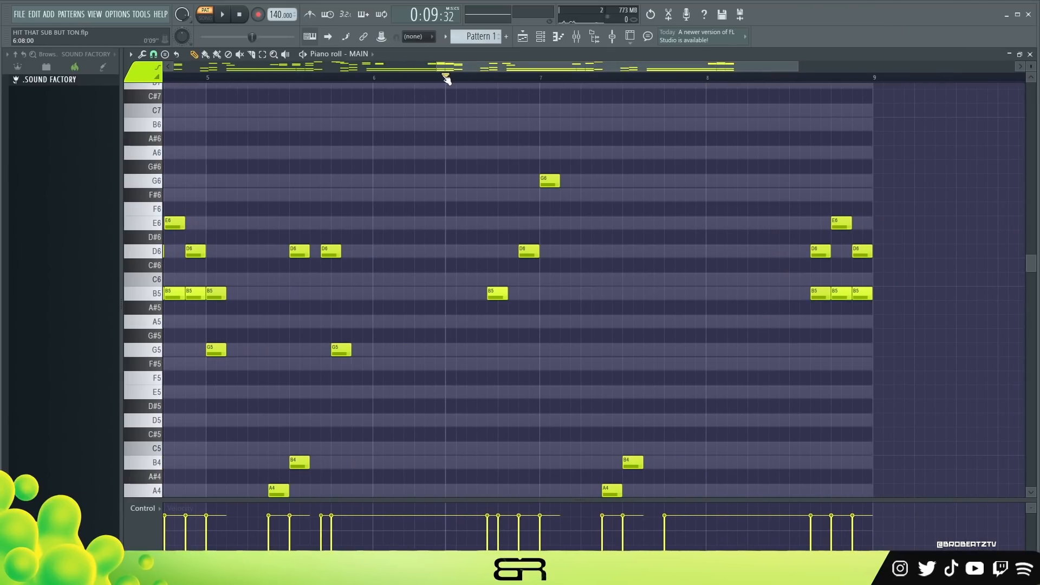
{"action": "key", "text": "space"}
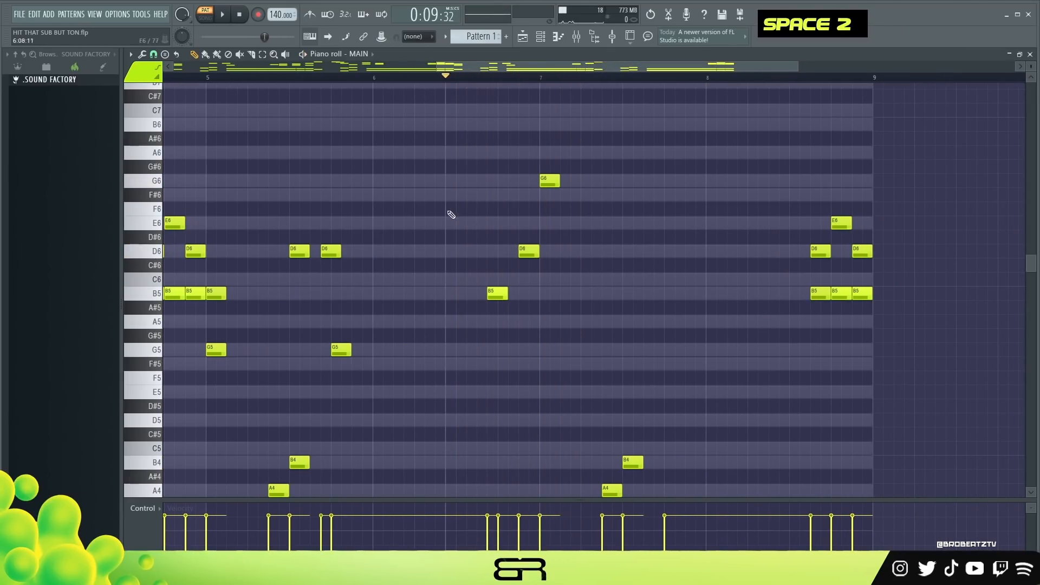
{"action": "left_click_drag", "start_coordinate": [484, 69], "coordinate": [240, 72]}
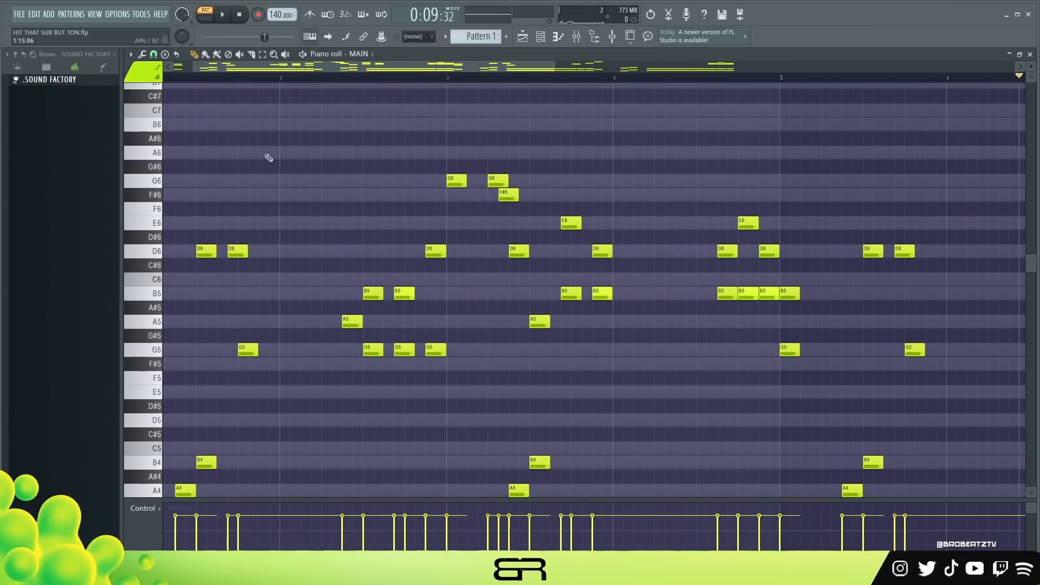
{"action": "left_click_drag", "start_coordinate": [388, 70], "coordinate": [661, 94]}
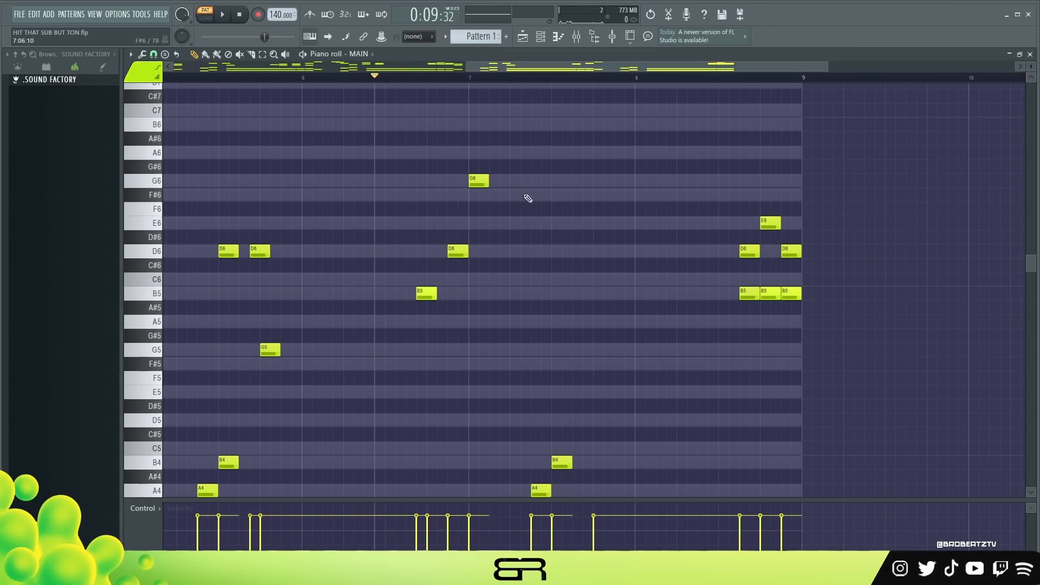
{"action": "key", "text": "space"}
{"action": "left_click", "coordinate": [507, 181]}
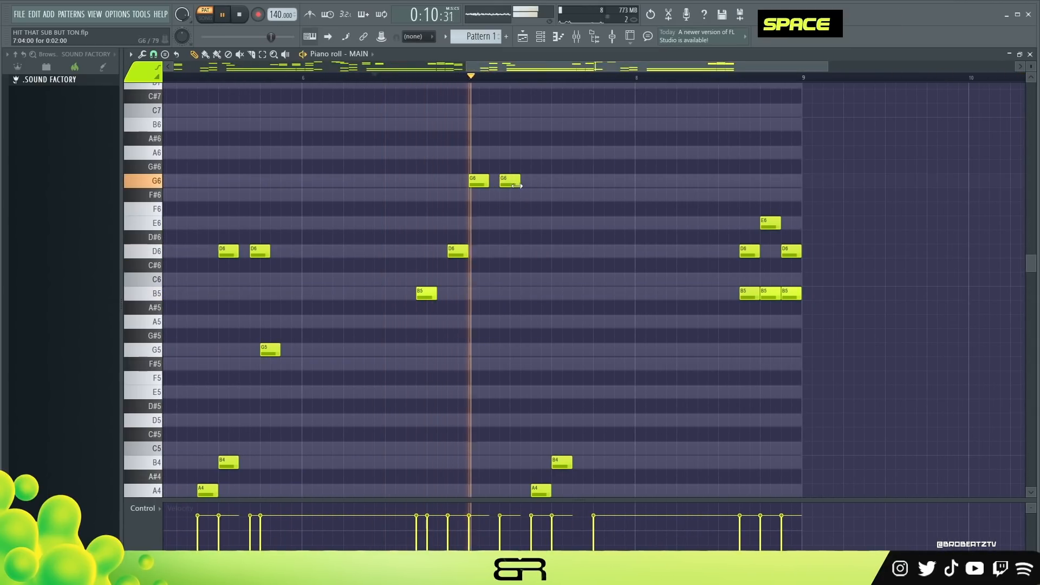
{"action": "key", "text": "space"}
- Add a D6 note at 7:05 and an E6 at 7:07, playing back each addition
{"action": "left_click", "coordinate": [517, 254]}
{"action": "key", "text": "space"}
{"action": "key", "text": "space"}
{"action": "left_click", "coordinate": [535, 223]}
{"action": "key", "text": "space"}
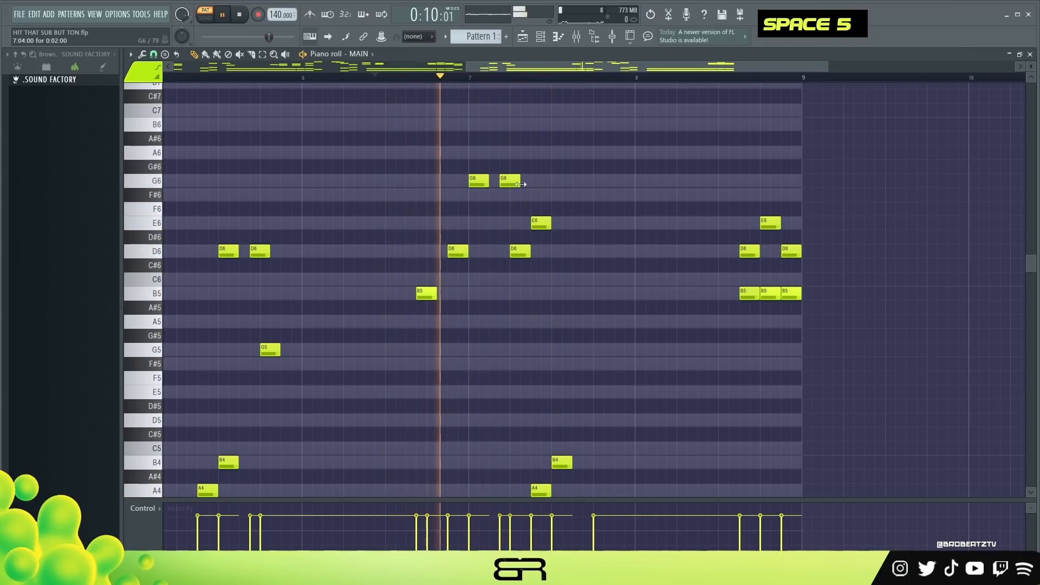
{"action": "key", "text": "space"}
- Add an A6 at 7:07, a G6 at 7:10 and a B6 at 7:13, then play back from 6:08
{"action": "left_click", "coordinate": [529, 153]}
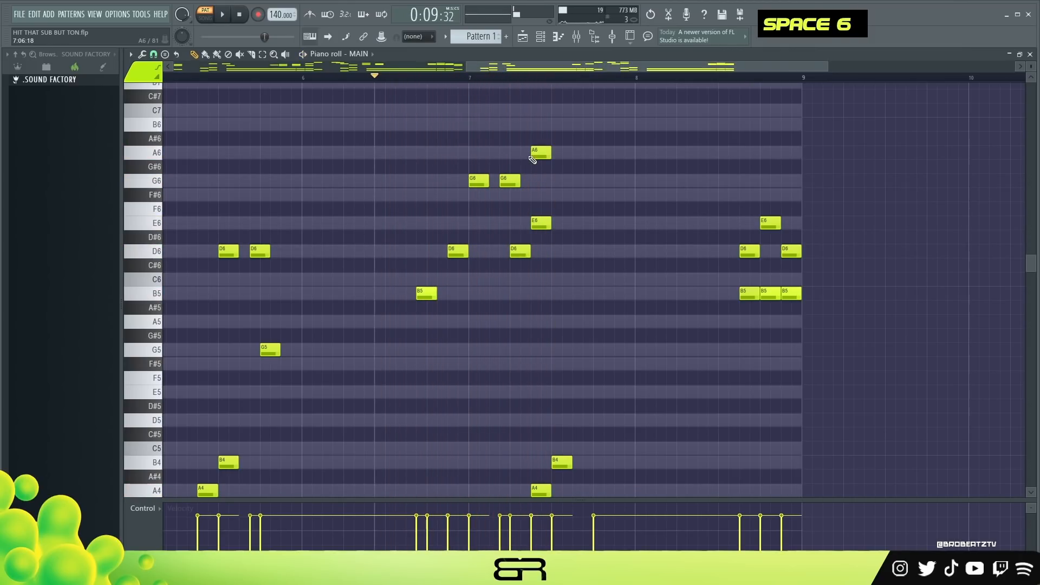
{"action": "left_click", "coordinate": [562, 180]}
{"action": "left_click", "coordinate": [596, 128]}
{"action": "key", "text": "space"}
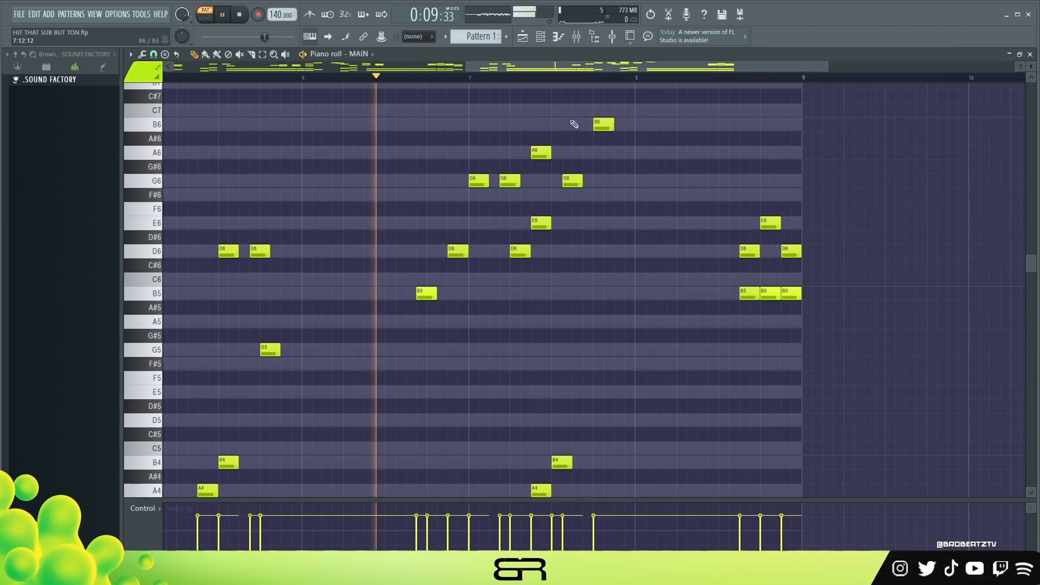
{"action": "right_click", "coordinate": [617, 241]}
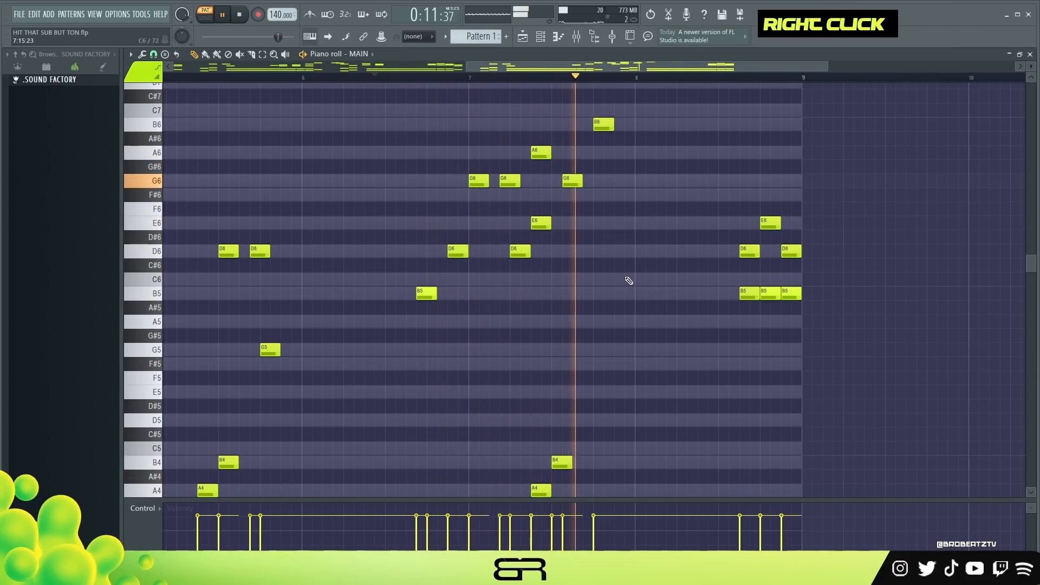
{"action": "key", "text": "ctrl"}
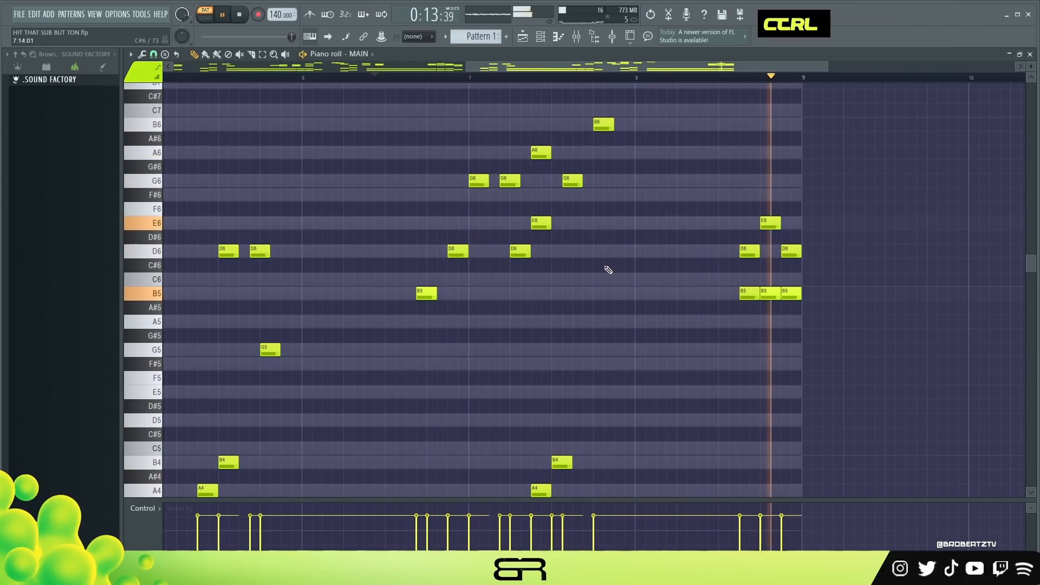
{"action": "key", "text": "space"}
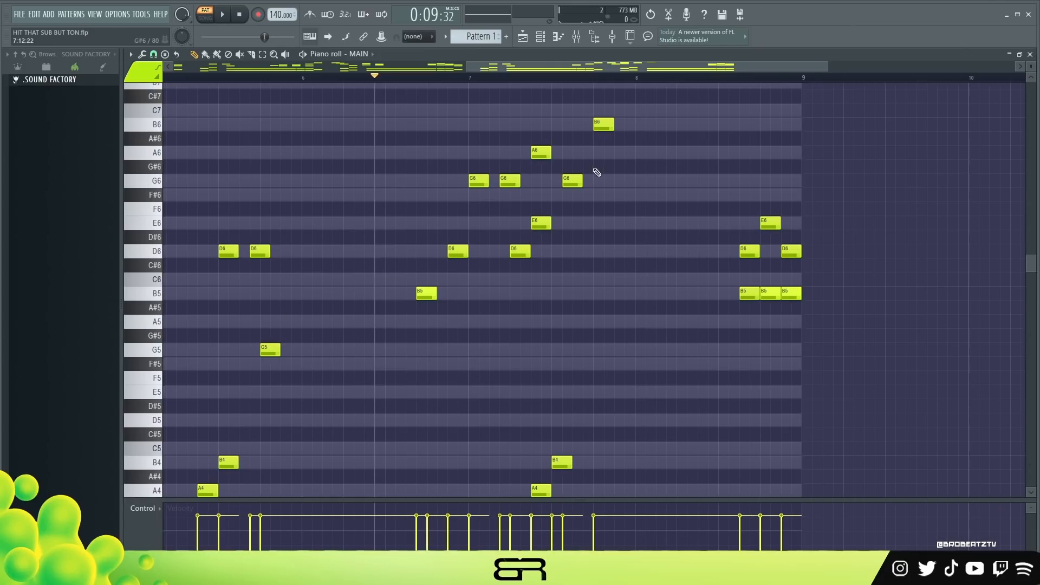
- Try the B6 note near the end of bar 7 an octave lower
{"action": "left_click_drag", "start_coordinate": [497, 109], "coordinate": [662, 276]}
{"action": "right_click", "coordinate": [662, 276]}
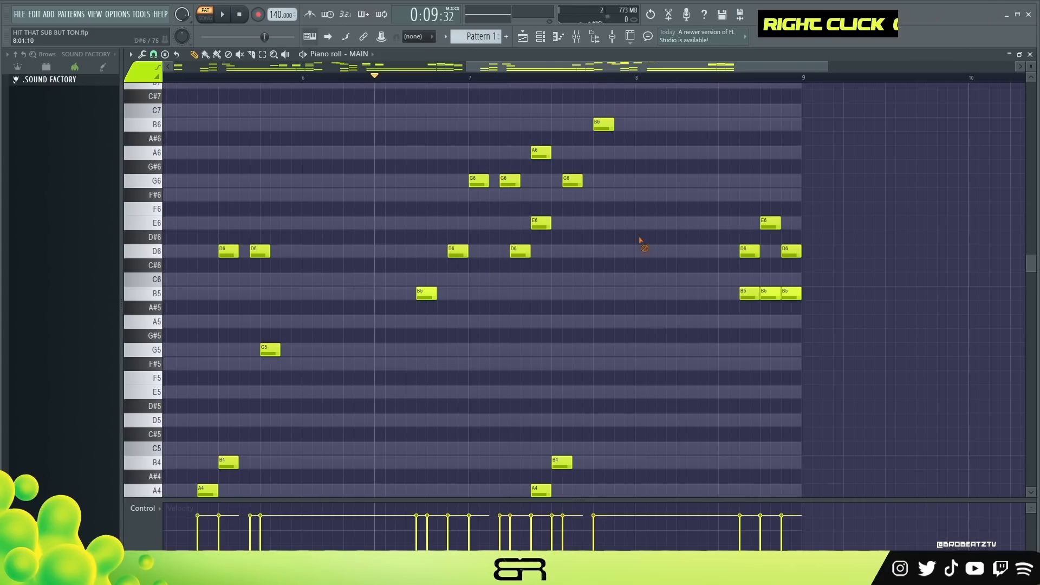
{"action": "left_click", "coordinate": [603, 124], "text": "ctrl"}
{"action": "key", "text": "ctrl+Down"}
{"action": "key", "text": "ctrl+Up"}
- Compare the melody in the first four bars with the higher A6 and B6 notes in bar 7
{"action": "scroll", "coordinate": [572, 66], "scroll_direction": "left", "scroll_amount": 1}
{"action": "left_click_drag", "start_coordinate": [572, 66], "coordinate": [348, 86]}
{"action": "left_click_drag", "start_coordinate": [502, 289], "coordinate": [585, 293], "text": "ctrl"}
{"action": "right_click", "coordinate": [595, 307]}
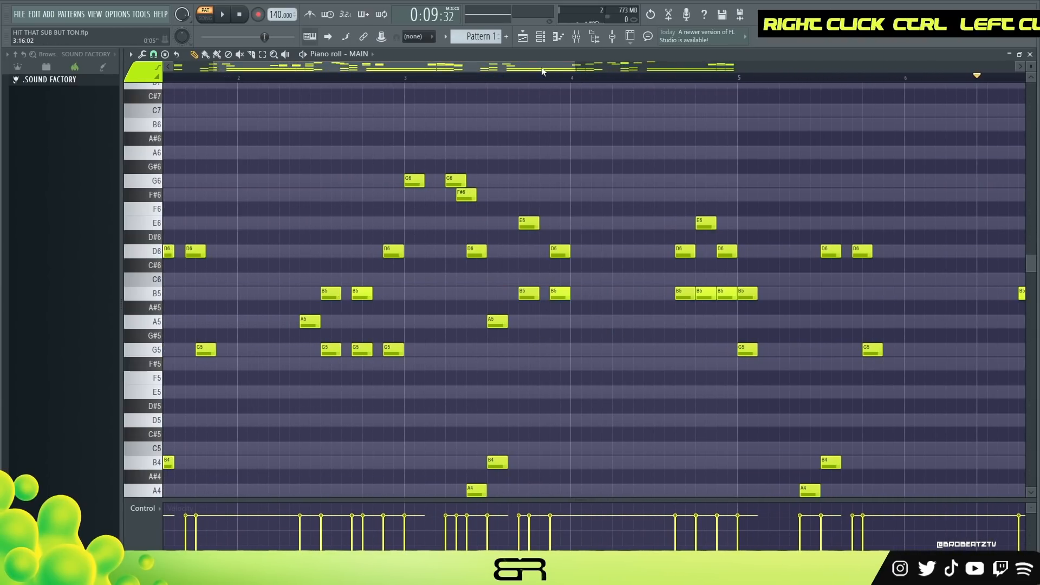
{"action": "scroll", "coordinate": [532, 80], "scroll_direction": "down", "scroll_amount": 2}
{"action": "right_click", "coordinate": [525, 122], "text": "ctrl"}
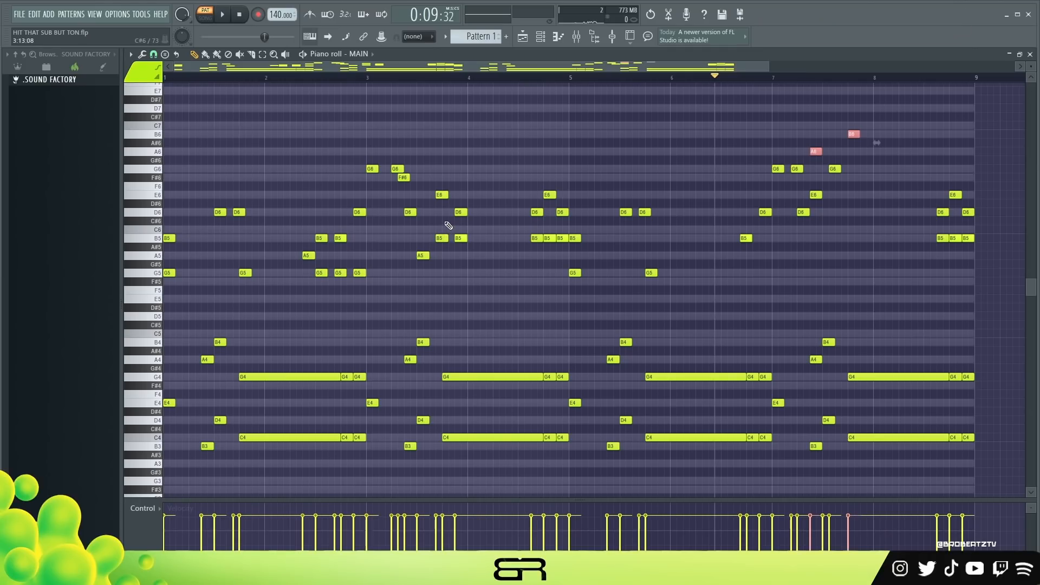
{"action": "right_click", "coordinate": [568, 123]}
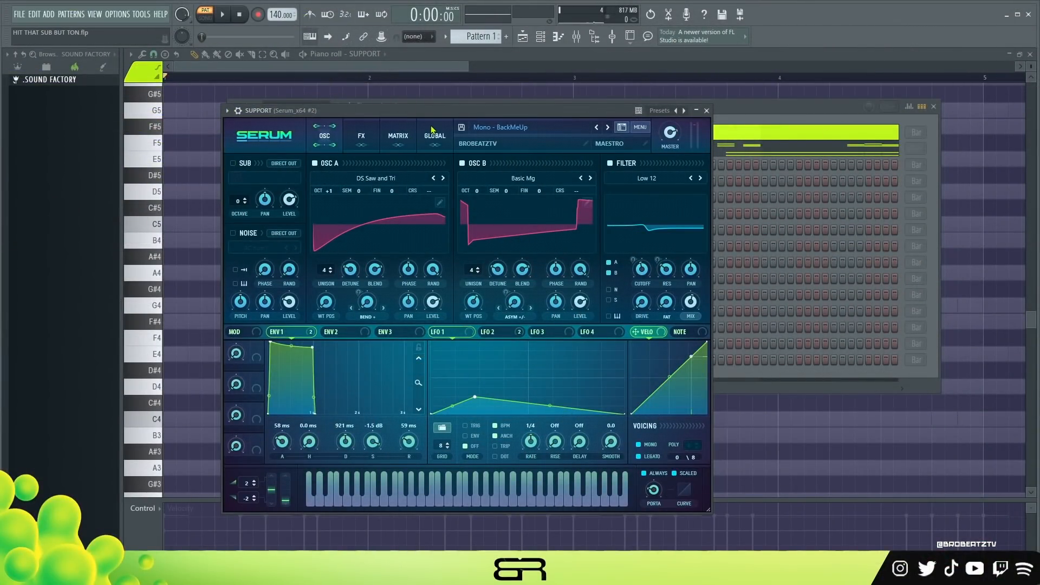
{"action": "left_click_drag", "start_coordinate": [438, 112], "coordinate": [407, 92]}
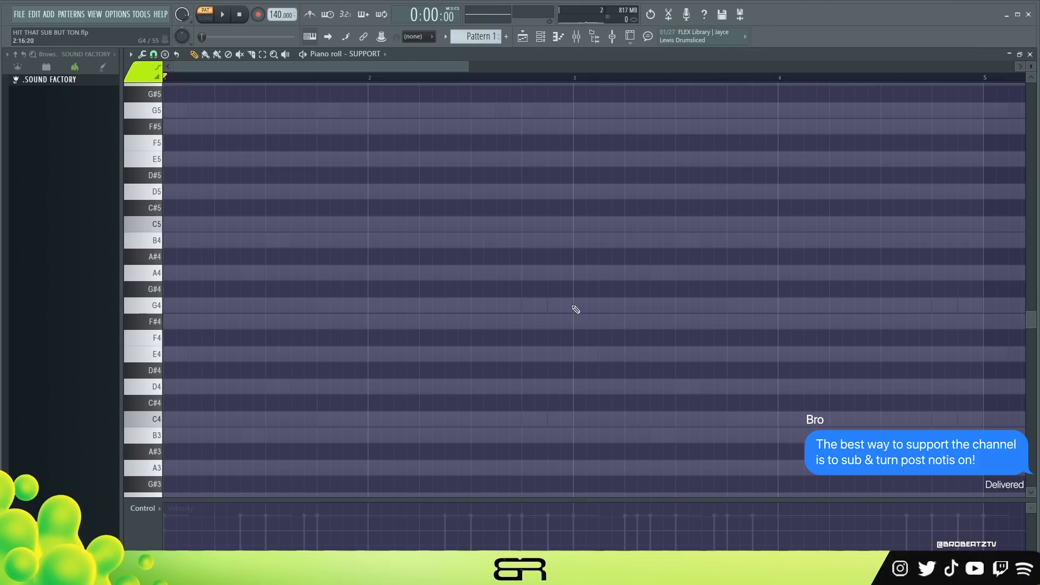
{"action": "left_click", "coordinate": [219, 288]}
{"action": "left_click", "coordinate": [259, 272]}
{"action": "left_click", "coordinate": [310, 256]}
{"action": "left_click", "coordinate": [323, 289]}
{"action": "left_click", "coordinate": [373, 289]}
{"action": "left_click", "coordinate": [374, 272]}
{"action": "left_click_drag", "start_coordinate": [401, 246], "coordinate": [169, 314], "text": "ctrl"}
{"action": "left_click_drag", "start_coordinate": [169, 275], "coordinate": [352, 276], "text": "shift"}
{"action": "right_click", "coordinate": [460, 345]}
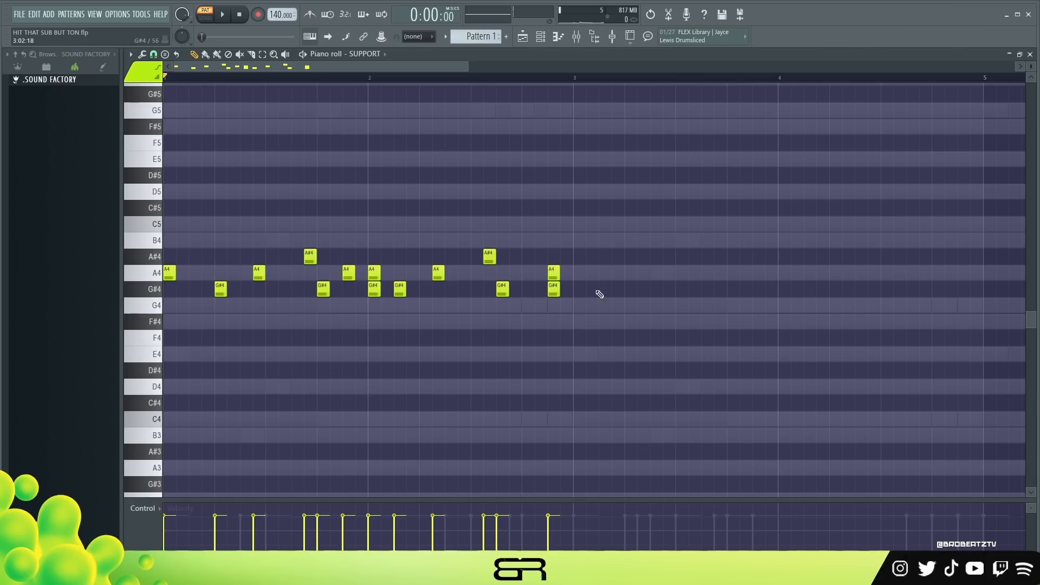
{"action": "left_click_drag", "start_coordinate": [597, 293], "coordinate": [394, 247], "text": "ctrl"}
{"action": "left_click_drag", "start_coordinate": [585, 233], "coordinate": [164, 345], "text": "ctrl"}
{"action": "key", "text": "Delete"}
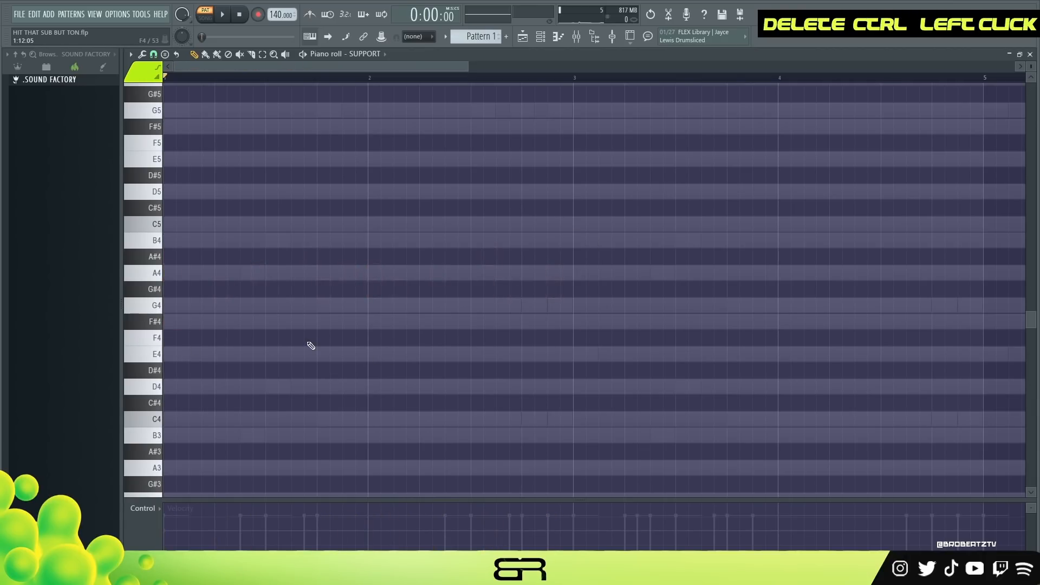
- Try E5 and F#5 as the opening note of the SUPPORT melody, playing back and removing each one
{"action": "scroll", "coordinate": [304, 331], "scroll_direction": "down", "scroll_amount": 2}
{"action": "scroll", "coordinate": [293, 323], "scroll_direction": "up", "scroll_amount": 3}
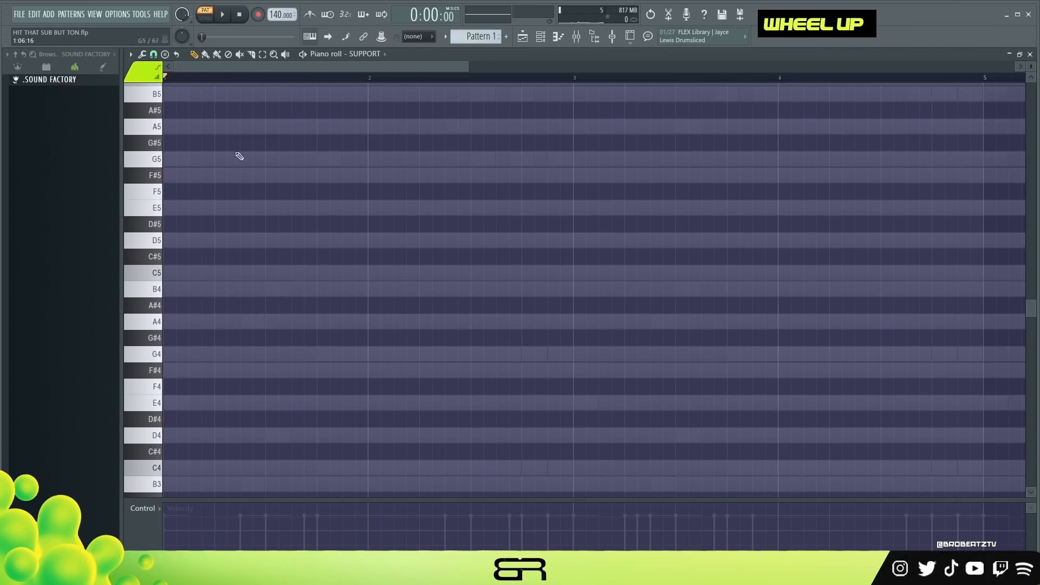
{"action": "right_click", "coordinate": [1031, 67]}
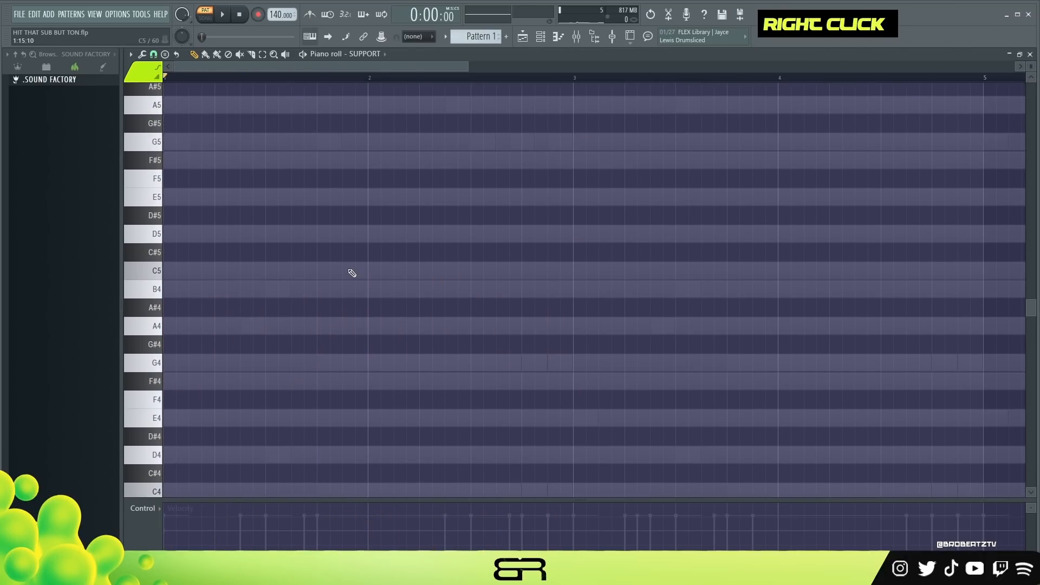
{"action": "scroll", "coordinate": [237, 304], "scroll_direction": "up", "scroll_amount": 2}
{"action": "left_click", "coordinate": [170, 253]}
{"action": "key", "text": "space"}
{"action": "key", "text": "space"}
{"action": "key", "text": "space"}
{"action": "right_click", "coordinate": [170, 253]}
{"action": "left_click", "coordinate": [169, 215]}
{"action": "key", "text": "space"}
{"action": "key", "text": "space"}
{"action": "right_click", "coordinate": [169, 215]}
- Add a two-step D5 note at the start of bar 1 in the SUPPORT melody and play it back
{"action": "left_click", "coordinate": [170, 288]}
{"action": "key", "text": "space"}
{"action": "key", "text": "space"}
{"action": "key", "text": "space"}
{"action": "key", "text": "space"}
{"action": "key", "text": "space"}
{"action": "key", "text": "space"}
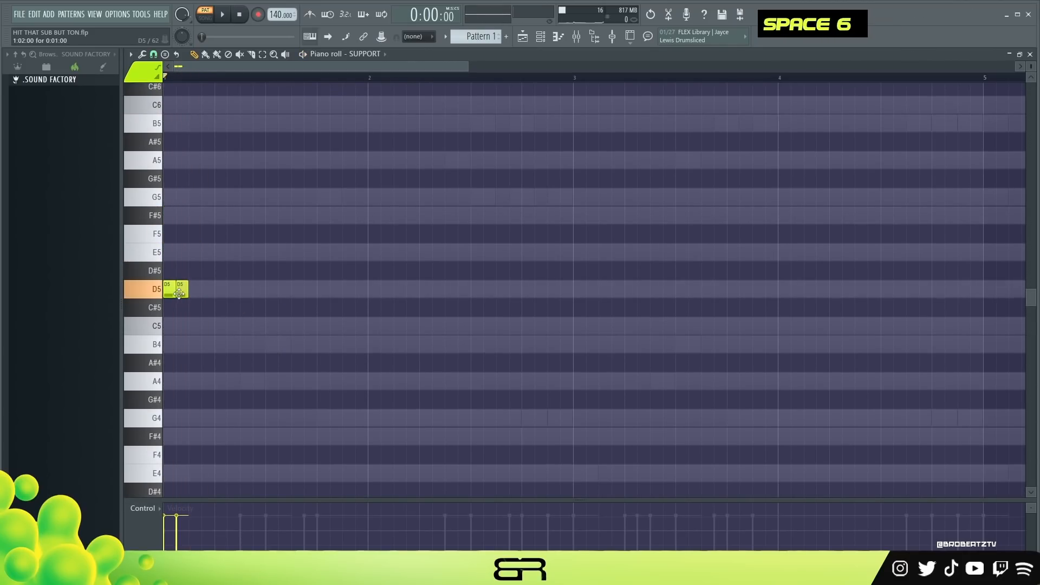
{"action": "right_click", "coordinate": [177, 292]}
{"action": "key", "text": "space"}
{"action": "key", "text": "space"}
{"action": "key", "text": "space"}
{"action": "key", "text": "space"}
{"action": "key", "text": "space"}
{"action": "key", "text": "space"}
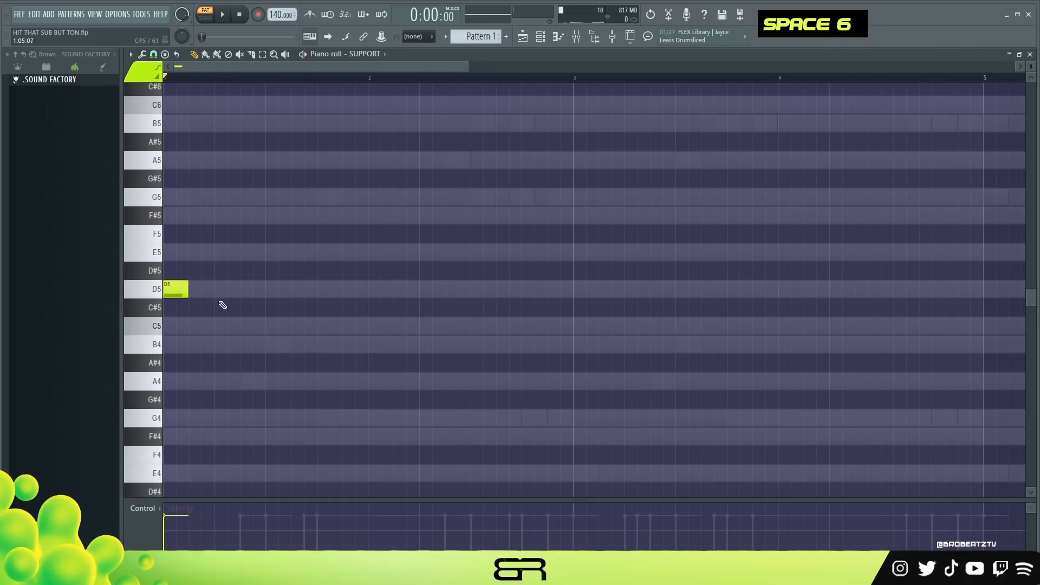
- Add a C5 note at 1:04 and a B4 at 1:05, playing back each addition
{"action": "left_click", "coordinate": [206, 327]}
{"action": "key", "text": "space"}
{"action": "key", "text": "space"}
{"action": "left_click", "coordinate": [217, 345]}
{"action": "key", "text": "space"}
{"action": "key", "text": "space"}
{"action": "key", "text": "space"}
{"action": "key", "text": "space"}
- Add an A4 note at 1:07 and a B4 at 1:09, then play back the phrase
{"action": "left_click", "coordinate": [245, 381]}
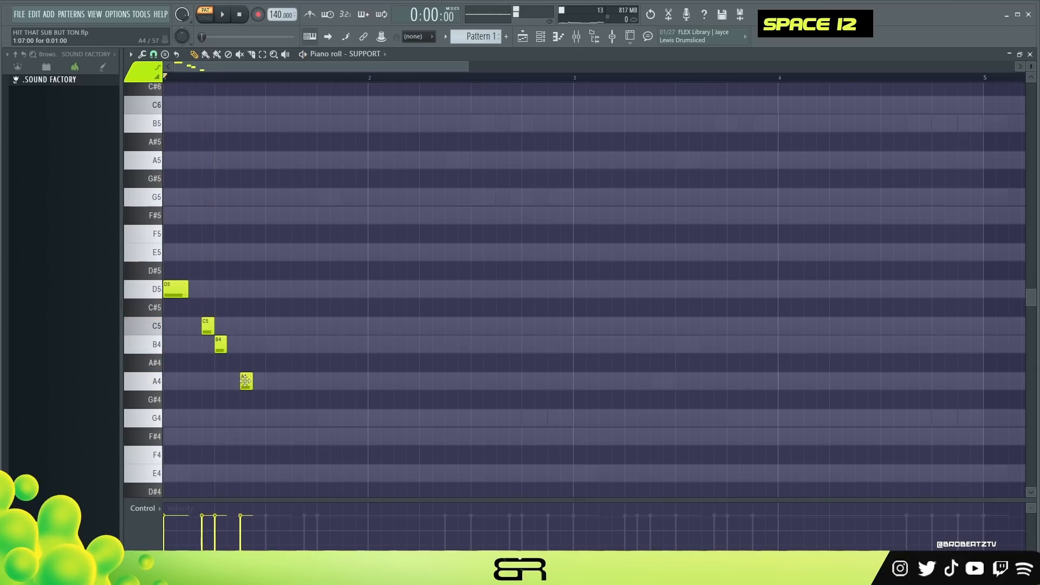
{"action": "left_click", "coordinate": [271, 345]}
{"action": "key", "text": "space"}
{"action": "key", "text": "space"}
{"action": "key", "text": "space"}
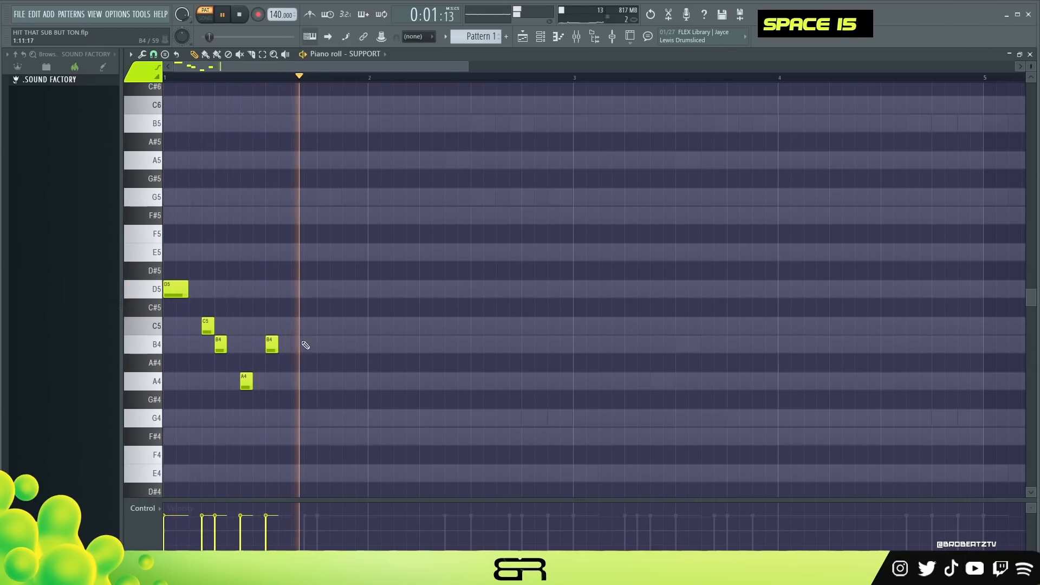
{"action": "key", "text": "space"}
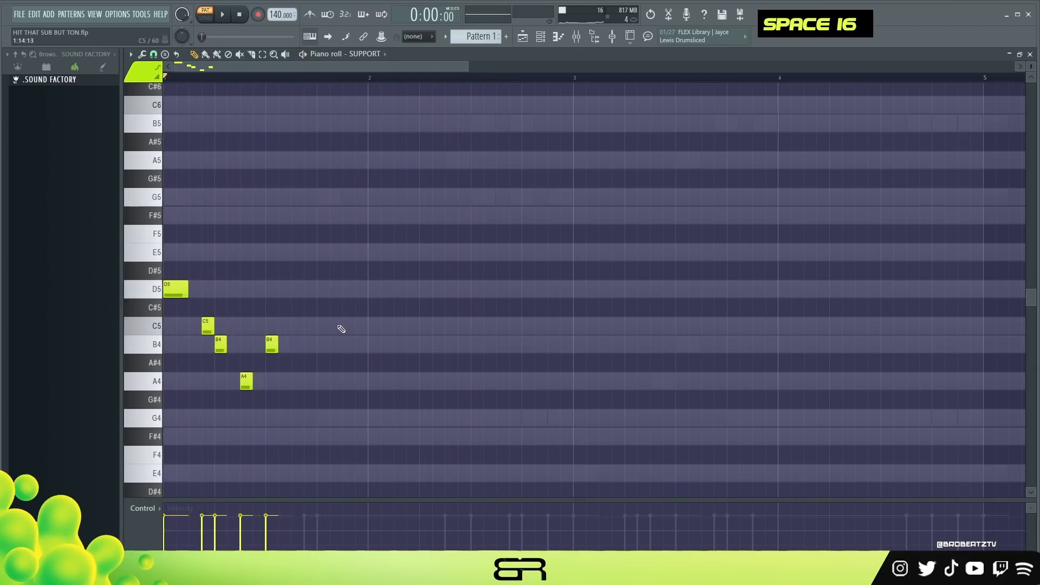
{"action": "scroll", "coordinate": [364, 80], "scroll_direction": "down", "scroll_amount": 2}
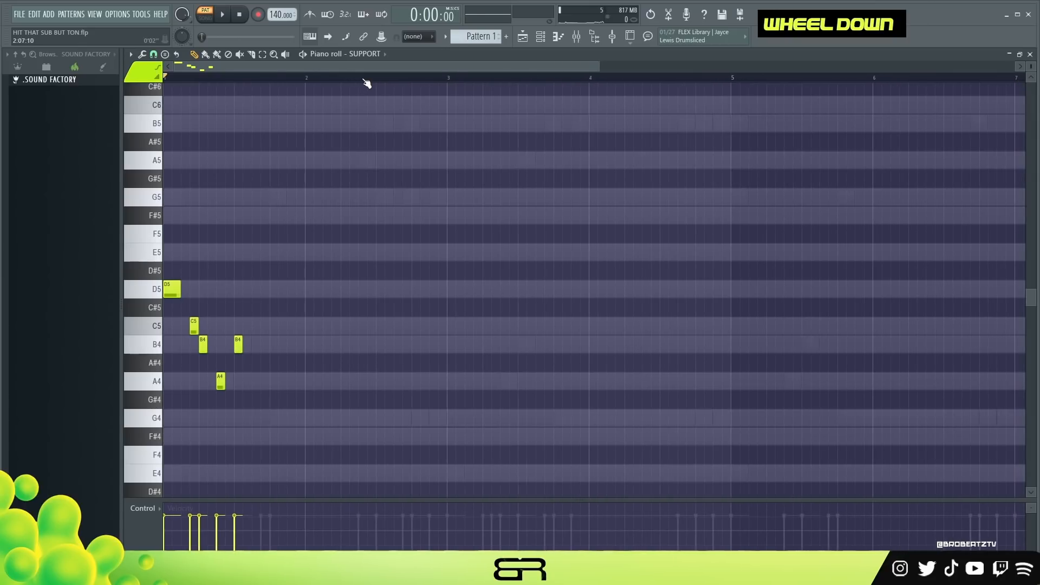
{"action": "key", "text": "space"}
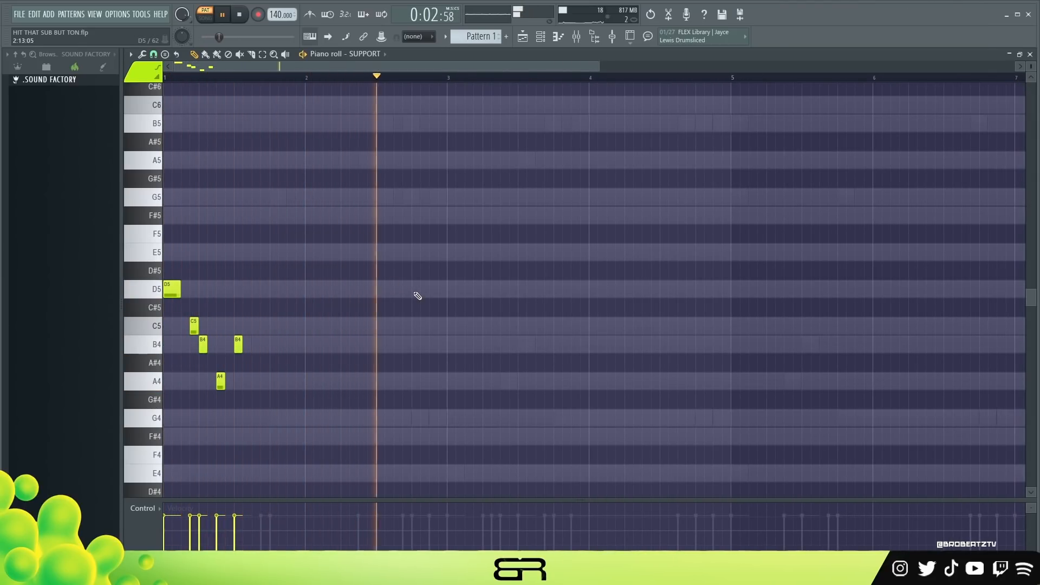
{"action": "key", "text": "space"}
- Copy the phrase to bar 3 an octave higher and repeat both phrases from bar 5
{"action": "key", "text": "ctrl+a"}
{"action": "left_click_drag", "start_coordinate": [176, 292], "coordinate": [456, 297]}
{"action": "key", "text": "ctrl+Up"}
{"action": "scroll", "coordinate": [441, 282], "scroll_direction": "up", "scroll_amount": 2}
{"action": "key", "text": "ctrl+a"}
{"action": "left_click_drag", "start_coordinate": [172, 405], "coordinate": [735, 406]}
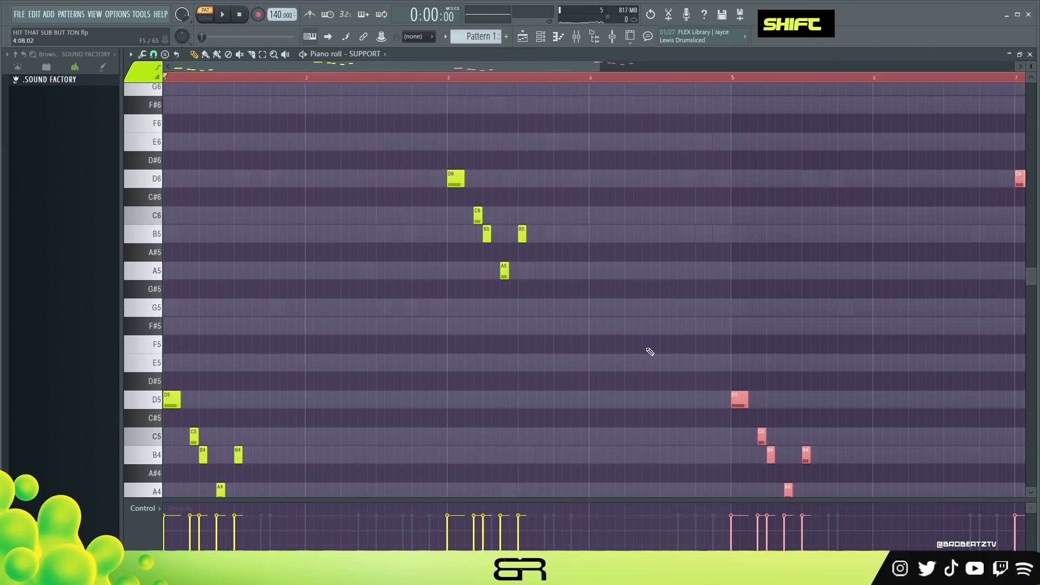
{"action": "right_click", "coordinate": [650, 352], "text": "ctrl"}
- Play back the SUPPORT phrases together with the MAIN melody and view both in the channel rack
{"action": "key", "text": "space"}
{"action": "right_click", "coordinate": [557, 170]}
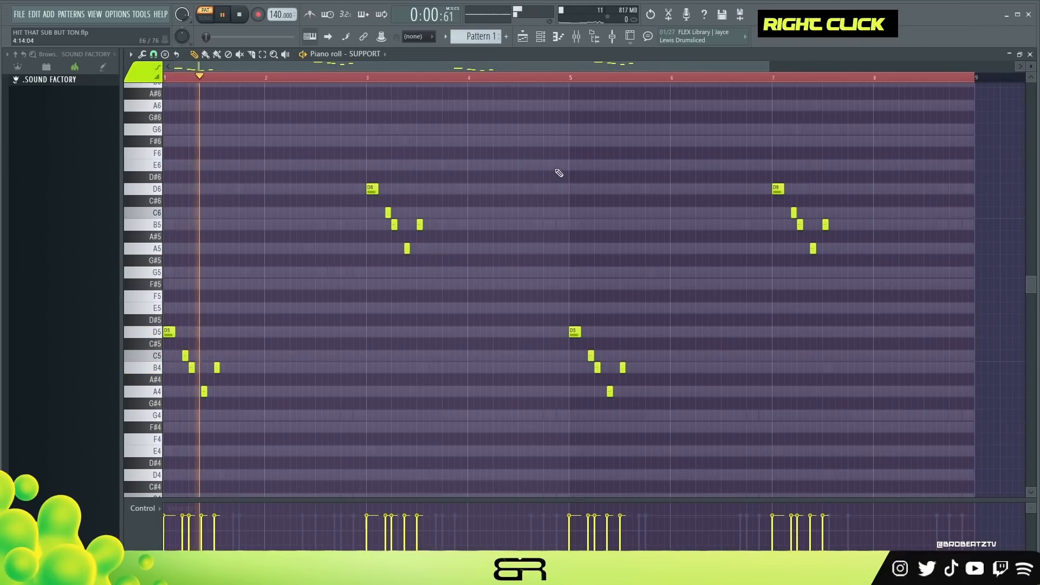
{"action": "key", "text": "F6"}
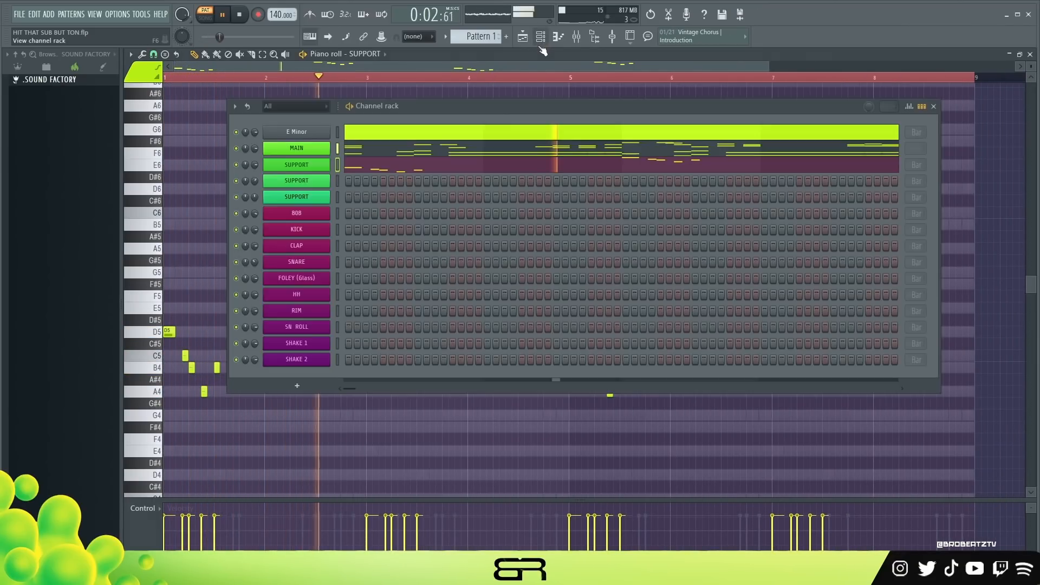
{"action": "left_click_drag", "start_coordinate": [482, 115], "coordinate": [499, 289]}
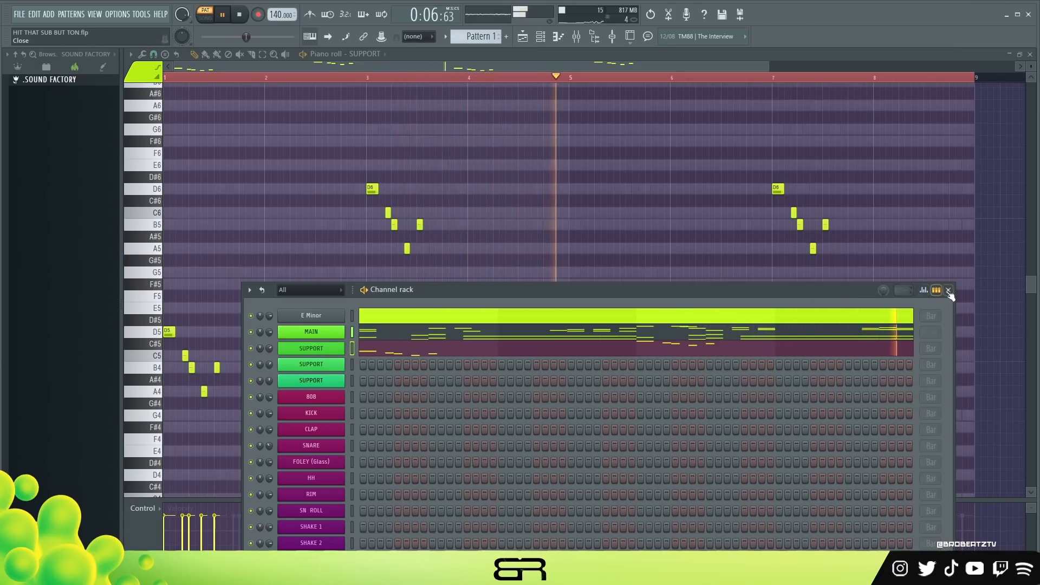
{"action": "key", "text": "space"}
{"action": "left_click", "coordinate": [948, 290]}
{"action": "right_click", "coordinate": [459, 187]}
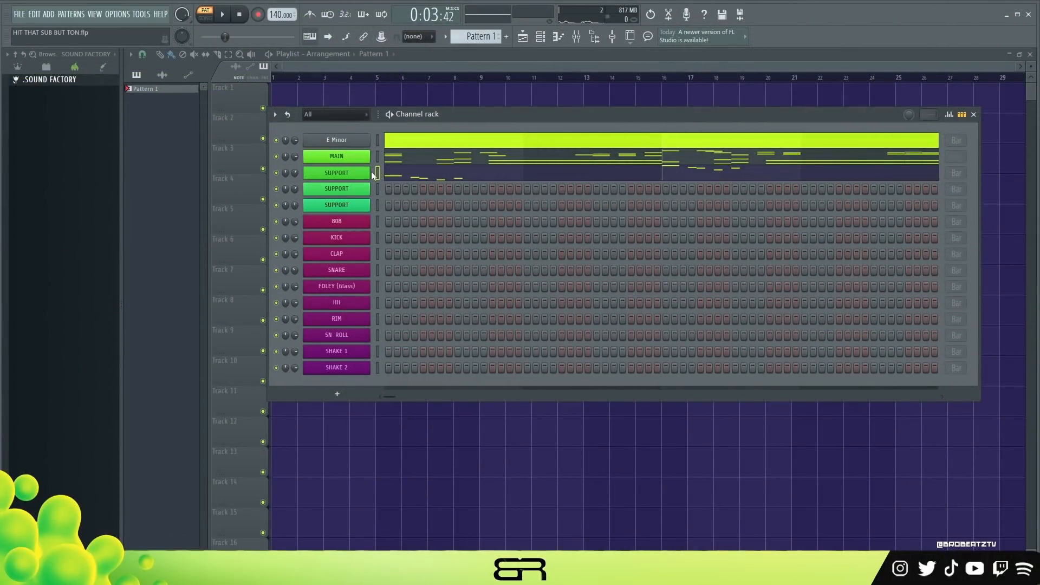
- Open the instruments of the second and third SUPPORT channels and audition the Pluck - Restwell preset
{"action": "left_click", "coordinate": [331, 194]}
{"action": "left_click_drag", "start_coordinate": [522, 126], "coordinate": [469, 107]}
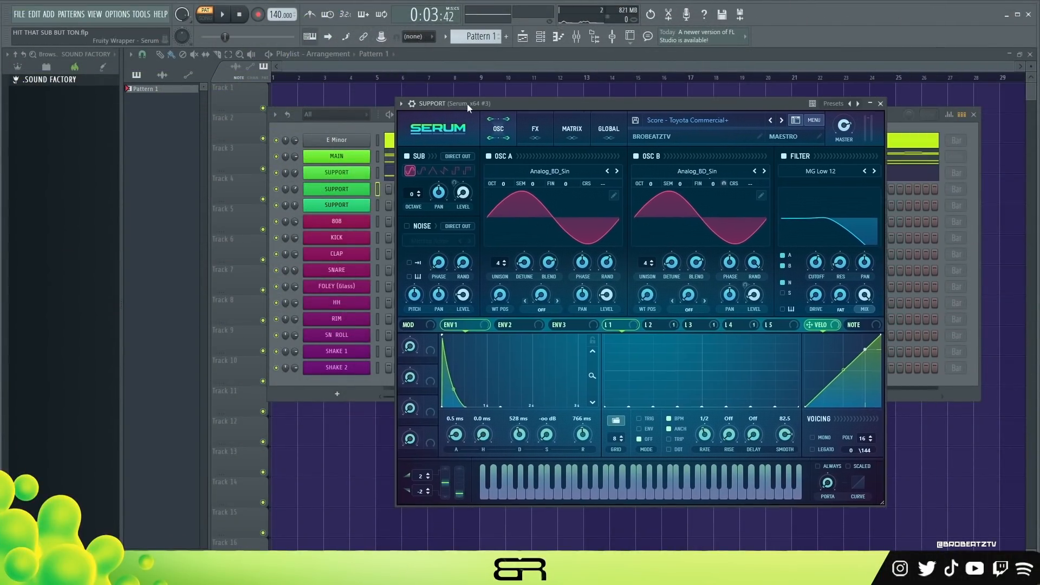
{"action": "left_click", "coordinate": [336, 207]}
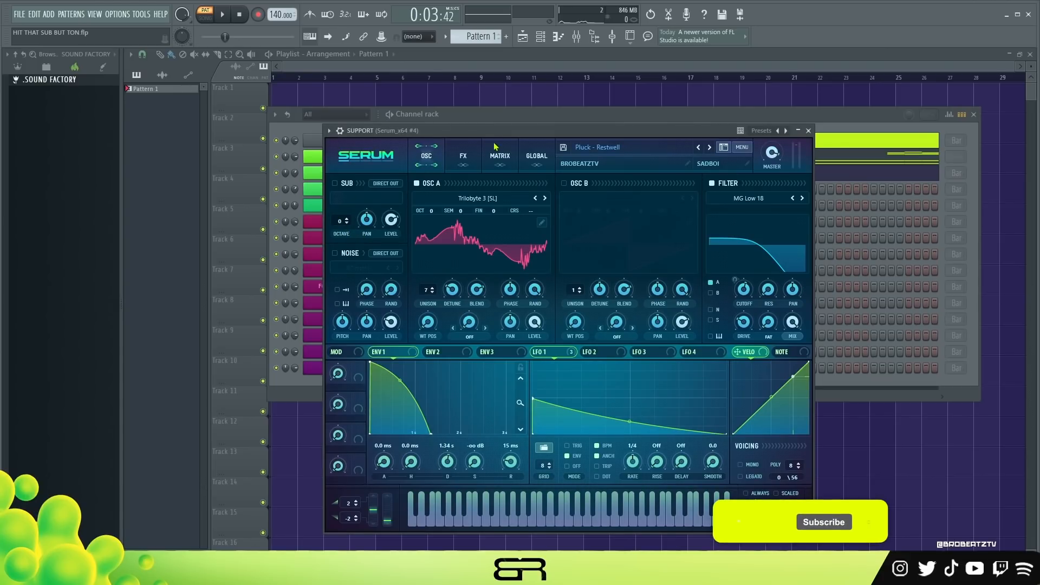
{"action": "left_click_drag", "start_coordinate": [493, 134], "coordinate": [585, 126]}
{"action": "left_click", "coordinate": [695, 498]}
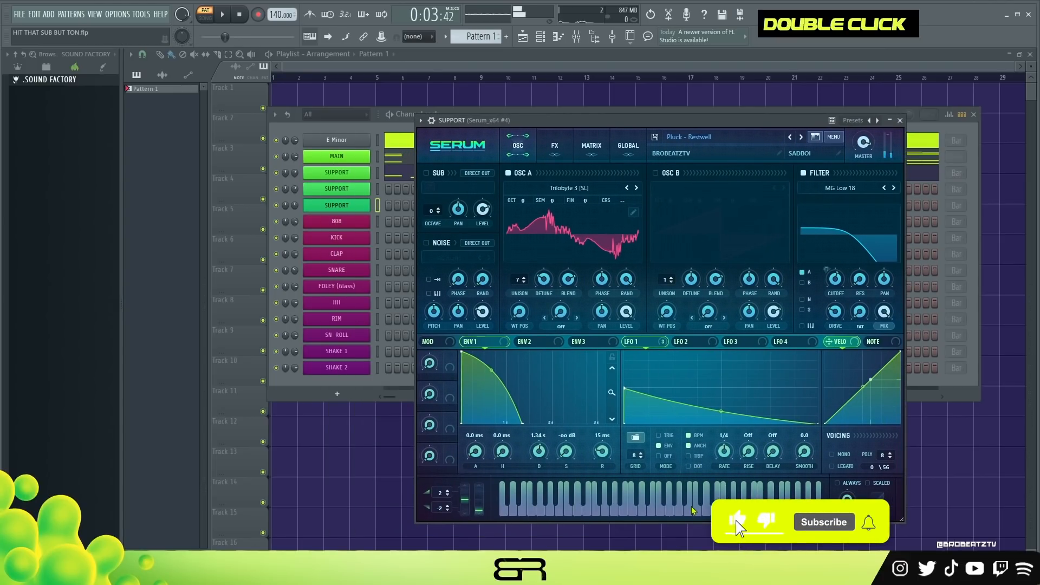
{"action": "left_click", "coordinate": [371, 165]}
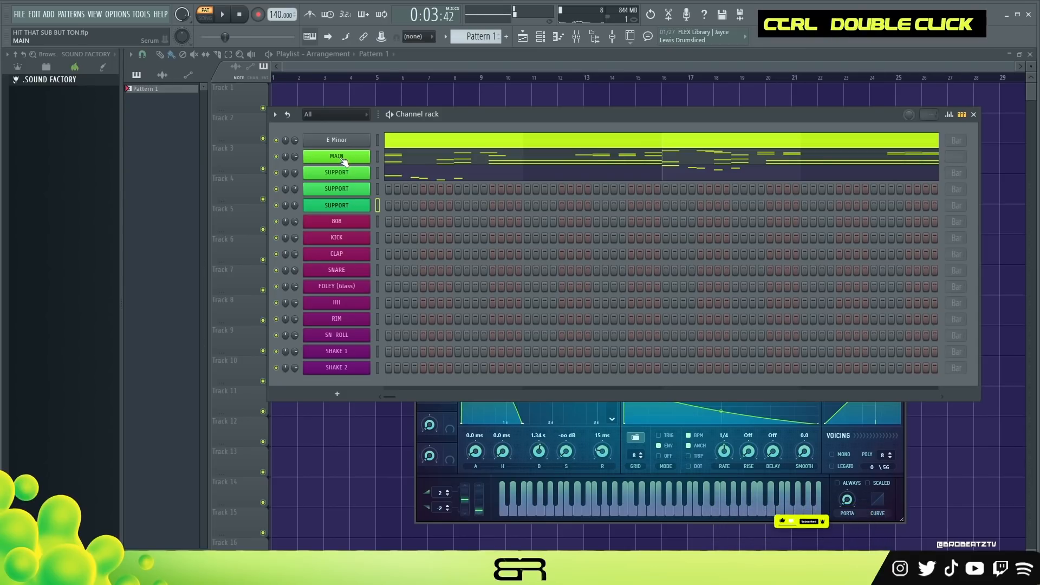
- Copy the MAIN channel's notes into the second and third SUPPORT channels
{"action": "right_click", "coordinate": [344, 161]}
{"action": "left_click", "coordinate": [490, 167]}
{"action": "right_click", "coordinate": [341, 188]}
{"action": "left_click", "coordinate": [491, 210]}
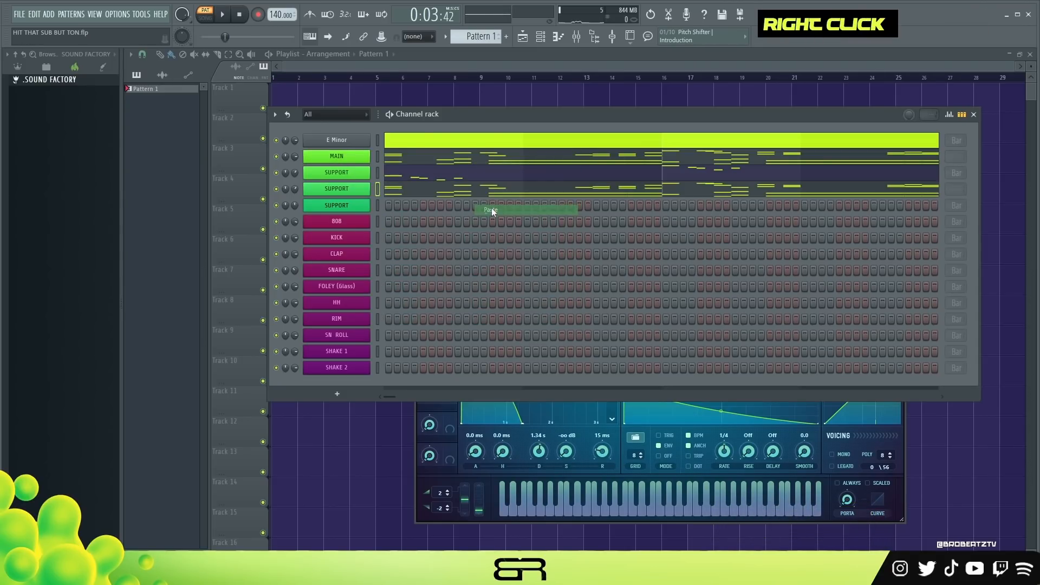
{"action": "right_click", "coordinate": [346, 204]}
{"action": "left_click", "coordinate": [477, 225]}
- Transpose all notes in the third SUPPORT channel up one octave
{"action": "left_click", "coordinate": [455, 210]}
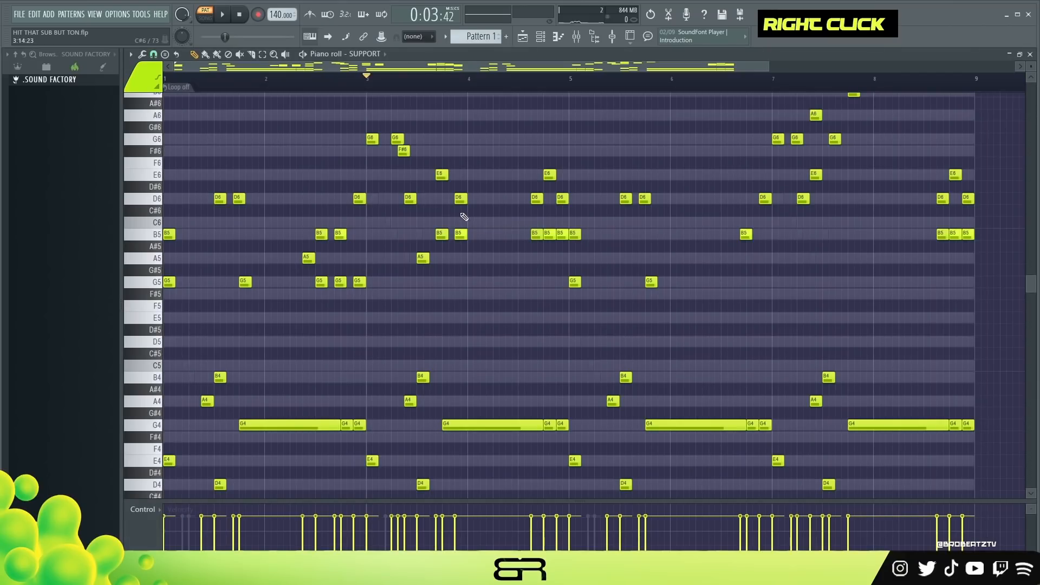
{"action": "key", "text": "ctrl+a"}
{"action": "key", "text": "ctrl+Up"}
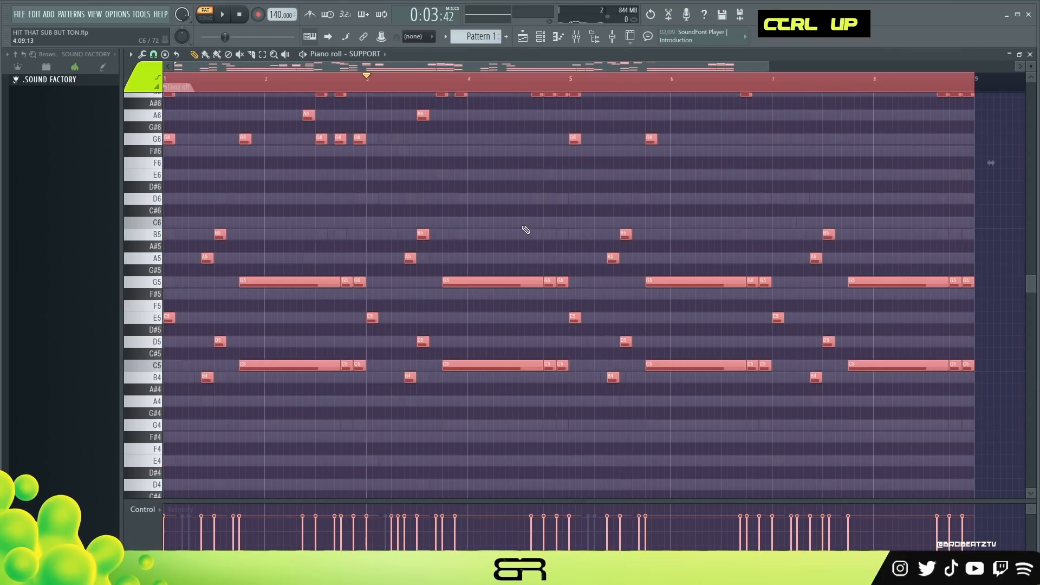
{"action": "right_click", "coordinate": [456, 189]}
{"action": "scroll", "coordinate": [462, 186], "scroll_direction": "up", "scroll_amount": 3}
{"action": "right_click", "coordinate": [506, 174], "text": "ctrl"}
- Play back the layered pattern from the start and view all channels in the channel rack
{"action": "key", "text": "ctrl+space"}
{"action": "key", "text": "space"}
{"action": "key", "text": "space"}
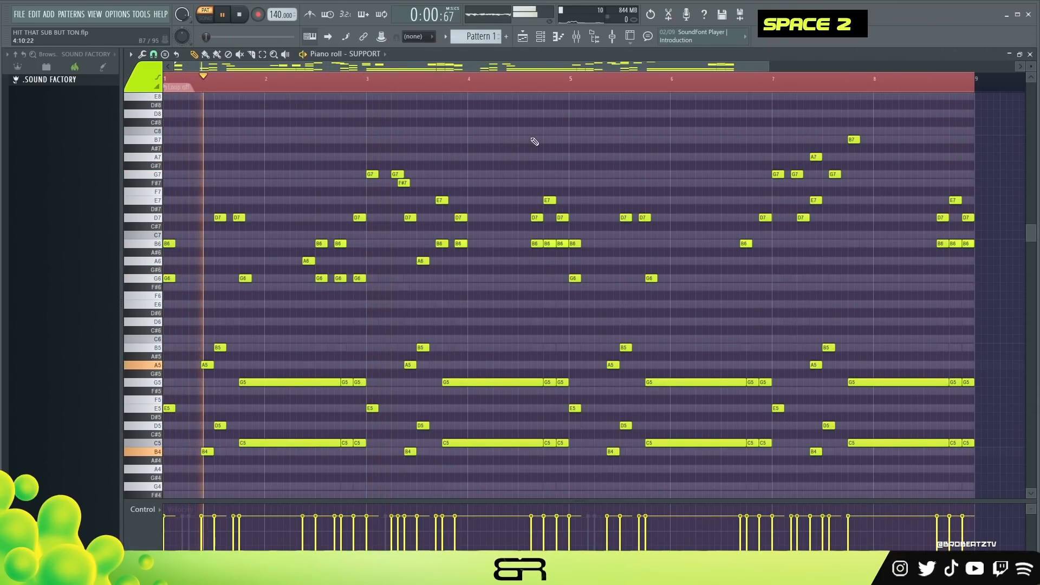
{"action": "left_click", "coordinate": [549, 41]}
{"action": "key", "text": "space"}
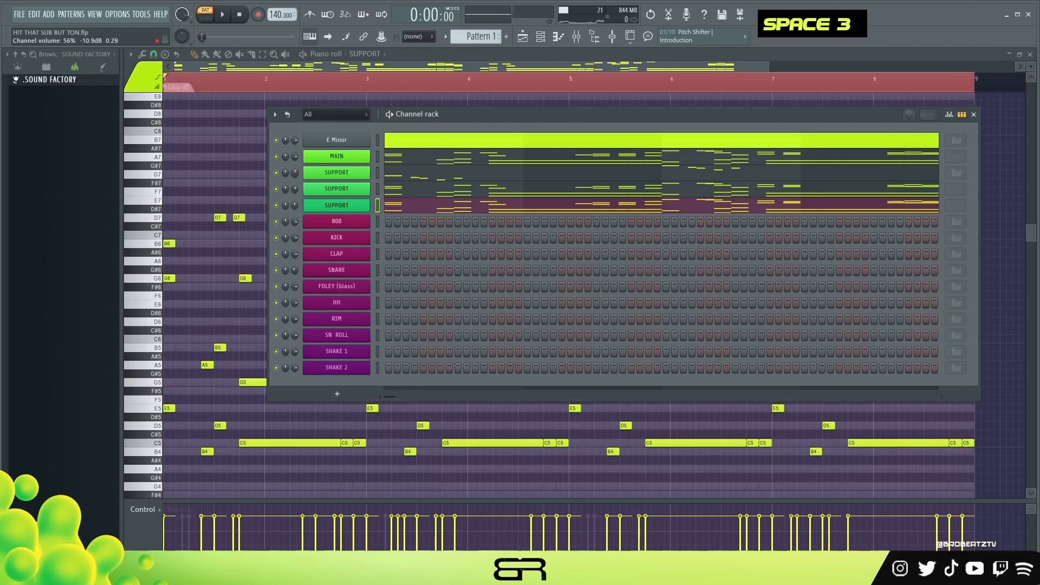
{"action": "right_click", "coordinate": [200, 158]}
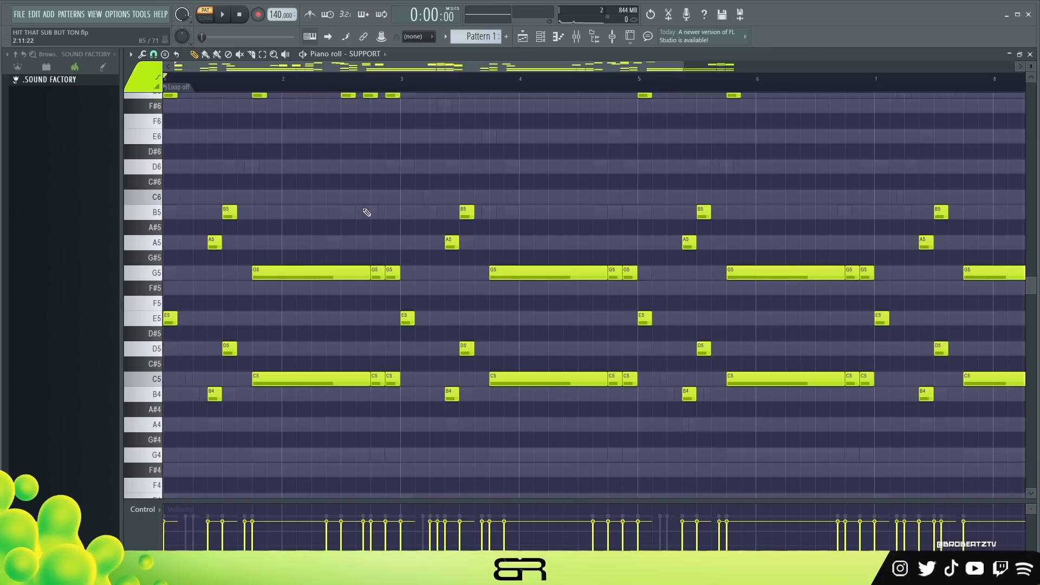
{"action": "left_click_drag", "start_coordinate": [270, 344], "coordinate": [602, 247]}
{"action": "right_click", "coordinate": [334, 245]}
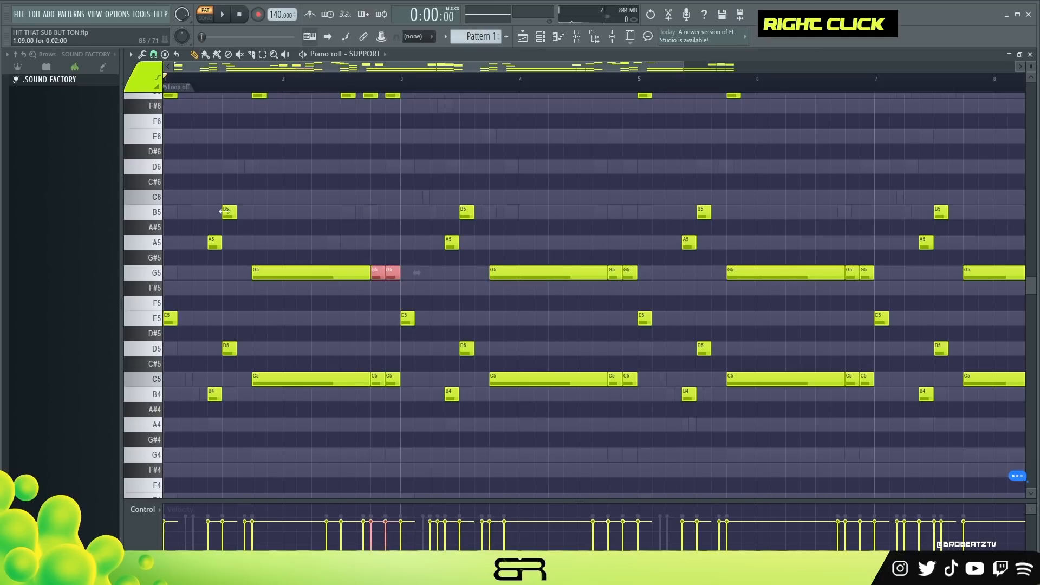
{"action": "right_click", "coordinate": [314, 226]}
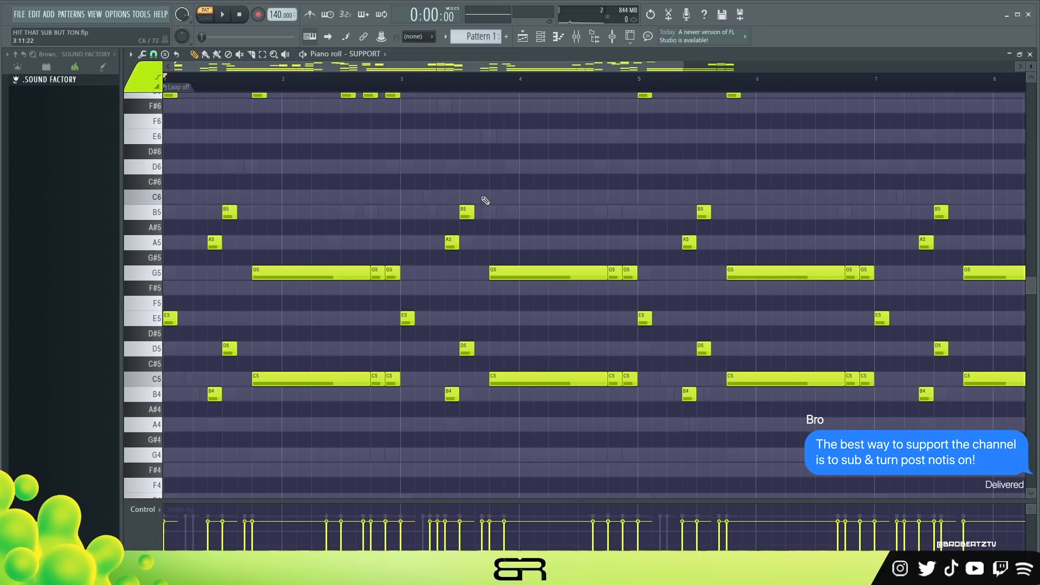
{"action": "left_click_drag", "start_coordinate": [440, 197], "coordinate": [484, 247]}
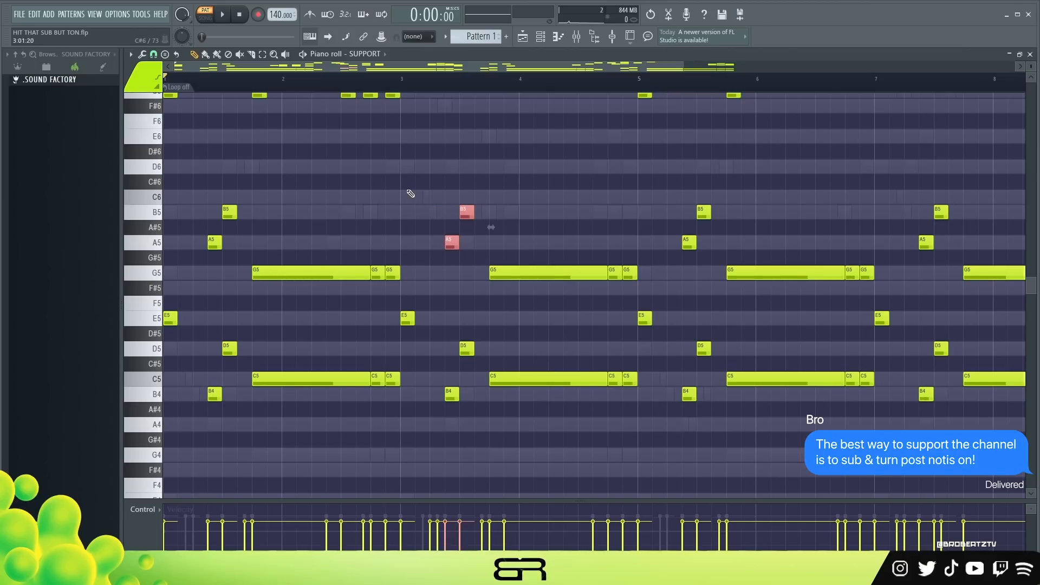
{"action": "right_click", "coordinate": [407, 193]}
- Copy the first E5 note and the first long C5 note from the SUPPORT channel into the 808 channel
{"action": "left_click", "coordinate": [170, 318], "text": "ctrl"}
{"action": "left_click", "coordinate": [293, 373], "text": "ctrl+shift"}
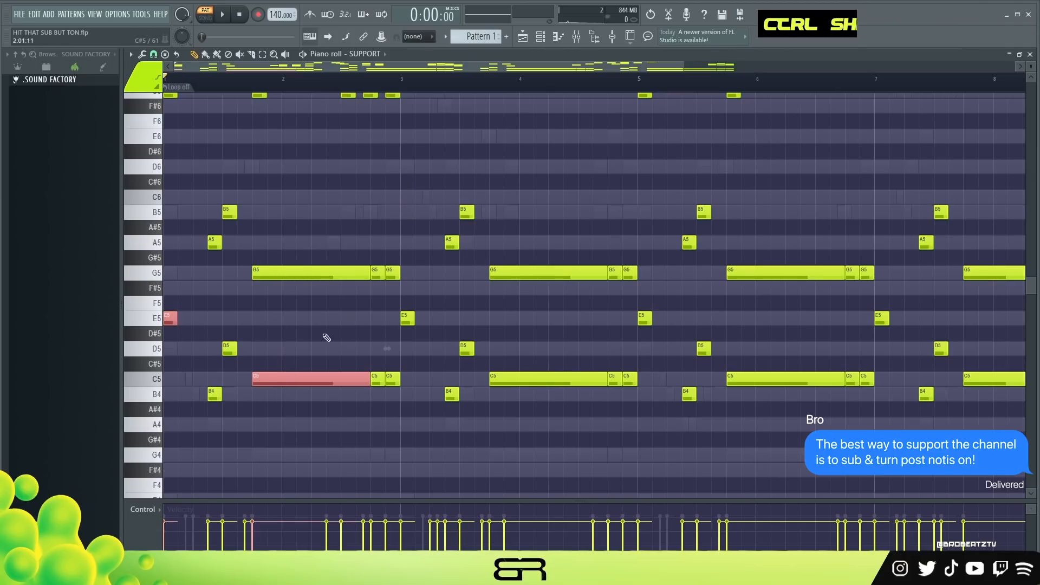
{"action": "left_click", "coordinate": [540, 43]}
{"action": "right_click", "coordinate": [361, 224]}
{"action": "left_click", "coordinate": [399, 222]}
{"action": "key", "text": "ctrl+v"}
{"action": "right_click", "coordinate": [268, 280]}
- Set the 808's E5 and C5 notes to 1.5 beats each and raise their velocity to maximum
{"action": "left_click_drag", "start_coordinate": [176, 319], "coordinate": [207, 318]}
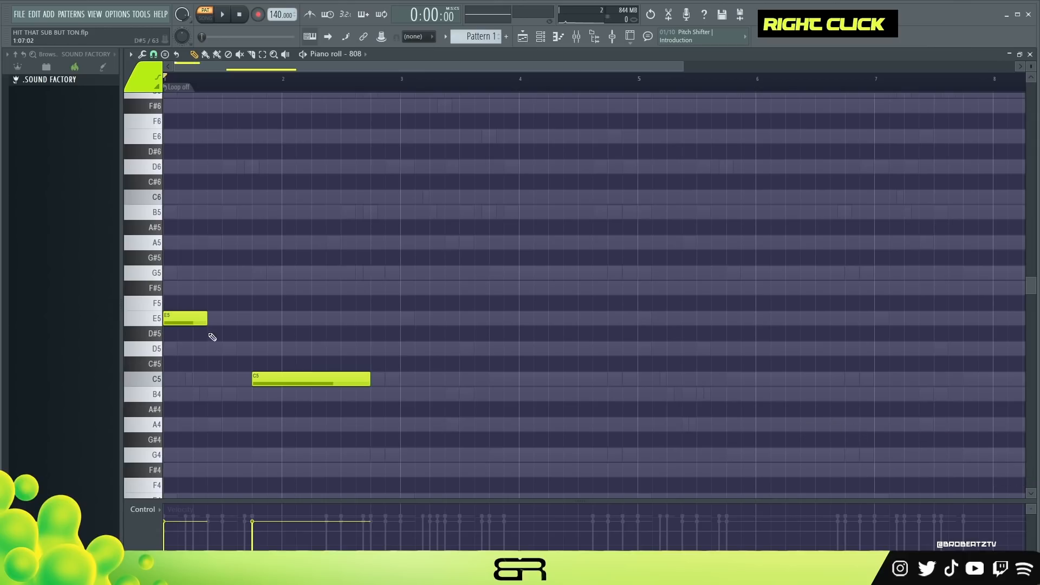
{"action": "right_click", "coordinate": [265, 379]}
{"action": "left_click", "coordinate": [266, 380]}
{"action": "key", "text": "ctrl+a"}
{"action": "scroll", "coordinate": [279, 313], "scroll_direction": "up", "scroll_amount": 5}
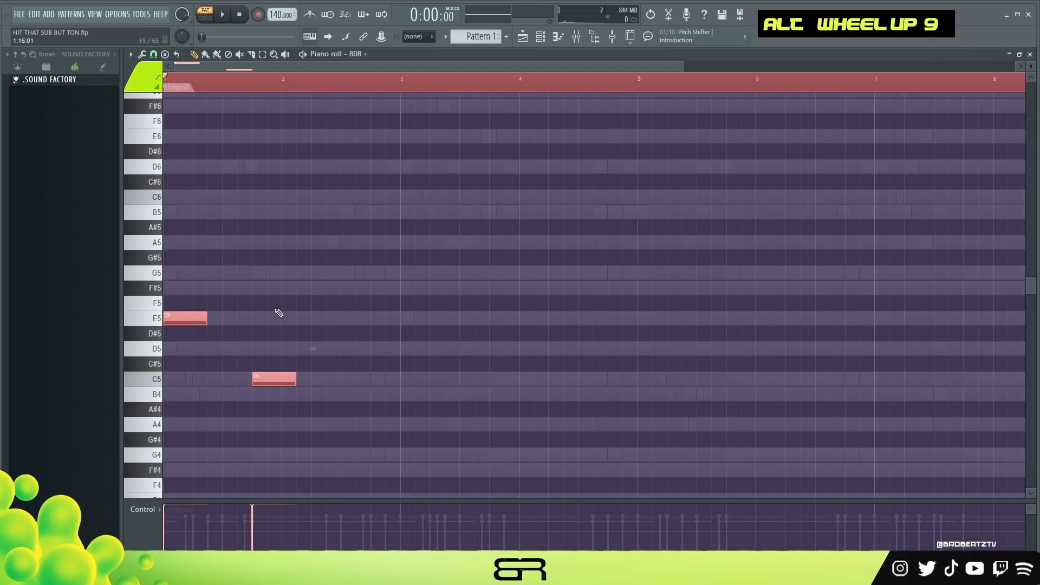
{"action": "right_click", "coordinate": [361, 324]}
- Add two one-beat E5 notes and a 1.5-beat C5 note to bar 3 of the 808
{"action": "key", "text": "space"}
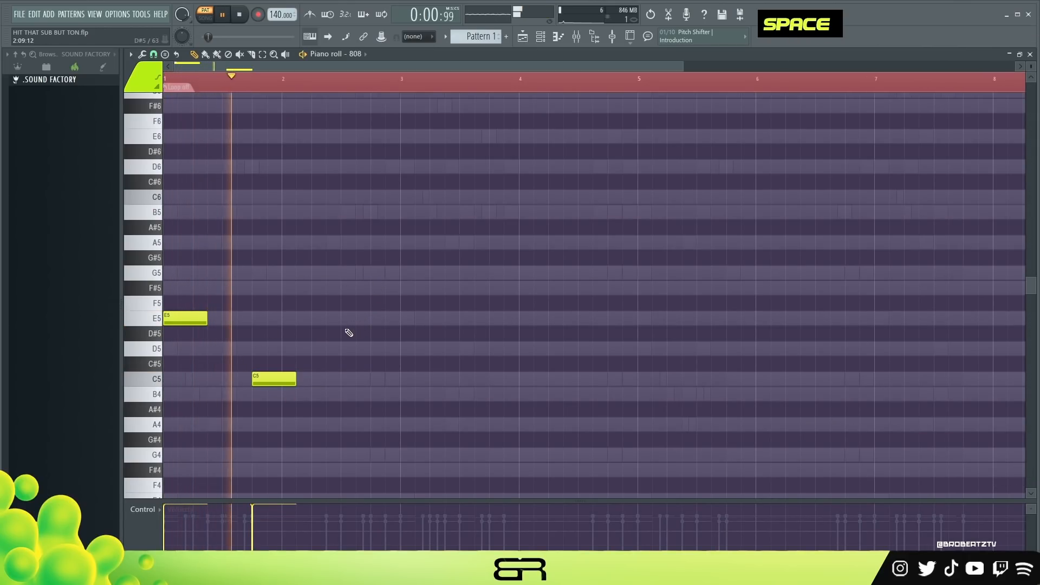
{"action": "key", "text": "ctrl"}
{"action": "key", "text": "space"}
{"action": "mouse_move", "coordinate": [192, 299]}
{"action": "left_mouse_down"}
{"action": "mouse_move", "coordinate": [213, 340]}
{"action": "mouse_move", "coordinate": [422, 322]}
{"action": "left_mouse_up"}
{"action": "right_click", "coordinate": [419, 337]}
{"action": "mouse_move", "coordinate": [408, 302]}
{"action": "left_mouse_down"}
{"action": "mouse_move", "coordinate": [414, 332]}
{"action": "mouse_move", "coordinate": [461, 324]}
{"action": "left_mouse_up"}
{"action": "right_click", "coordinate": [466, 339]}
- Copy the 808's bar 3 C5 note to the last beat of bar 4 and raise it one octave to C6
{"action": "key", "text": "space"}
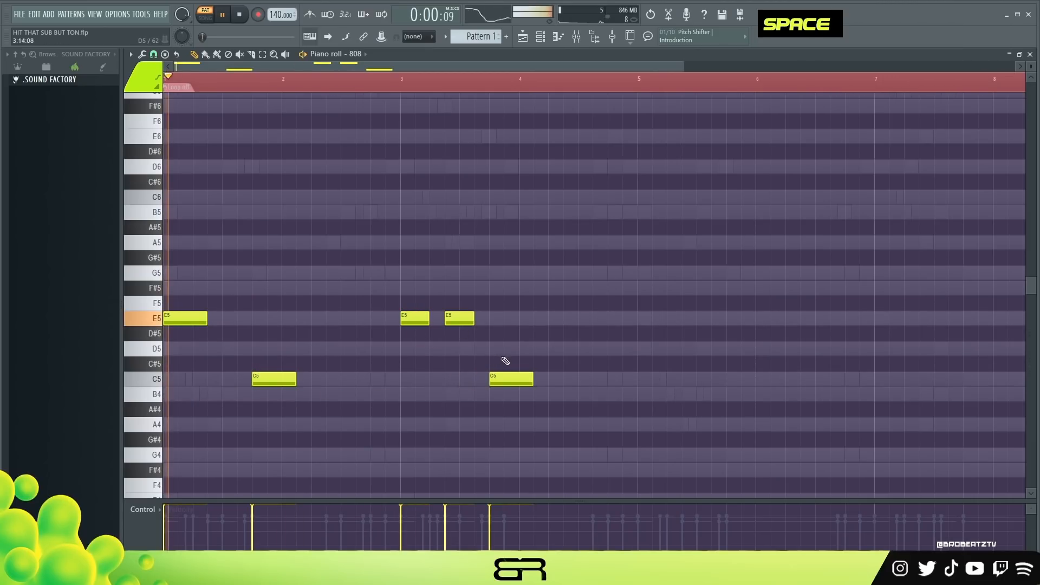
{"action": "left_click", "coordinate": [517, 375], "text": "ctrl"}
{"action": "left_click_drag", "start_coordinate": [518, 375], "coordinate": [635, 381]}
{"action": "key", "text": "ctrl+Up"}
{"action": "right_click", "coordinate": [618, 388]}
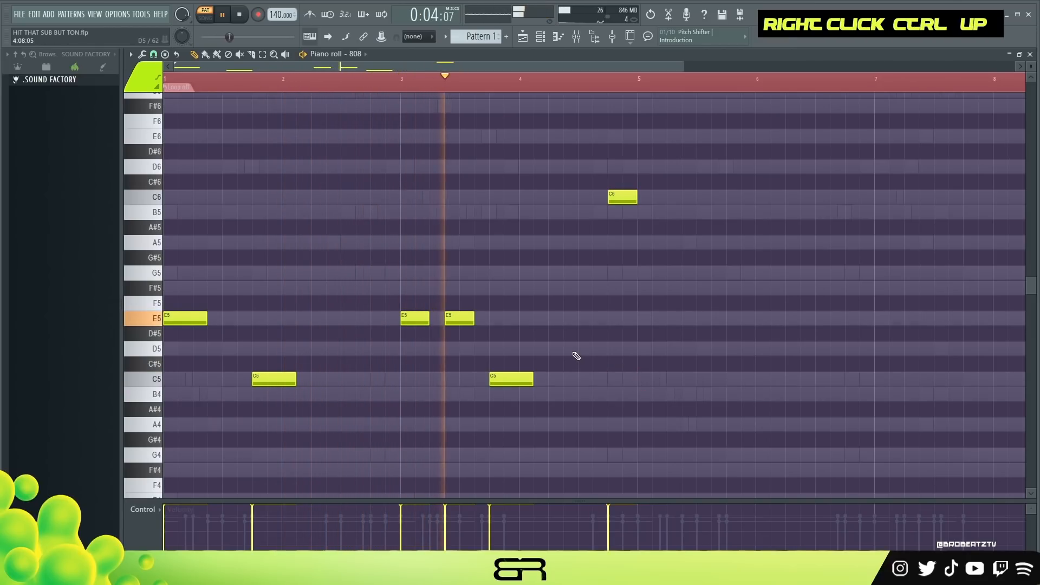
{"action": "key", "text": "space"}
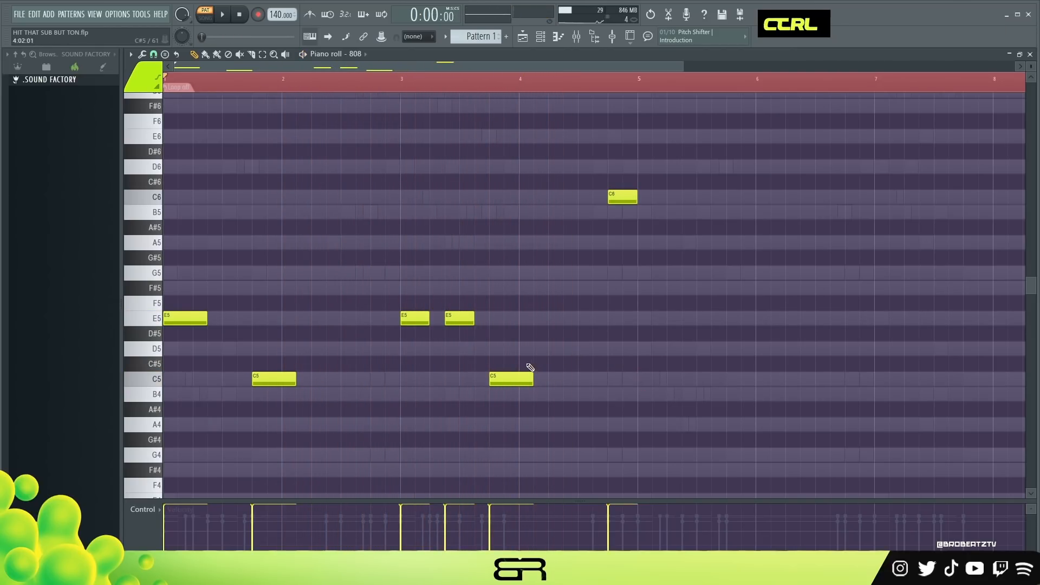
- Slightly shorten the two C5 notes in the first four bars of the 808
{"action": "left_click", "coordinate": [523, 379], "text": "ctrl+shift"}
{"action": "left_click", "coordinate": [272, 379], "text": "ctrl+shift"}
{"action": "left_click_drag", "start_coordinate": [294, 379], "coordinate": [292, 379]}
{"action": "right_click", "coordinate": [314, 379]}
- Duplicate the 808's first four bars into bars 5 to 8
{"action": "key", "text": "ctrl+a"}
{"action": "left_click_drag", "start_coordinate": [197, 319], "coordinate": [731, 318]}
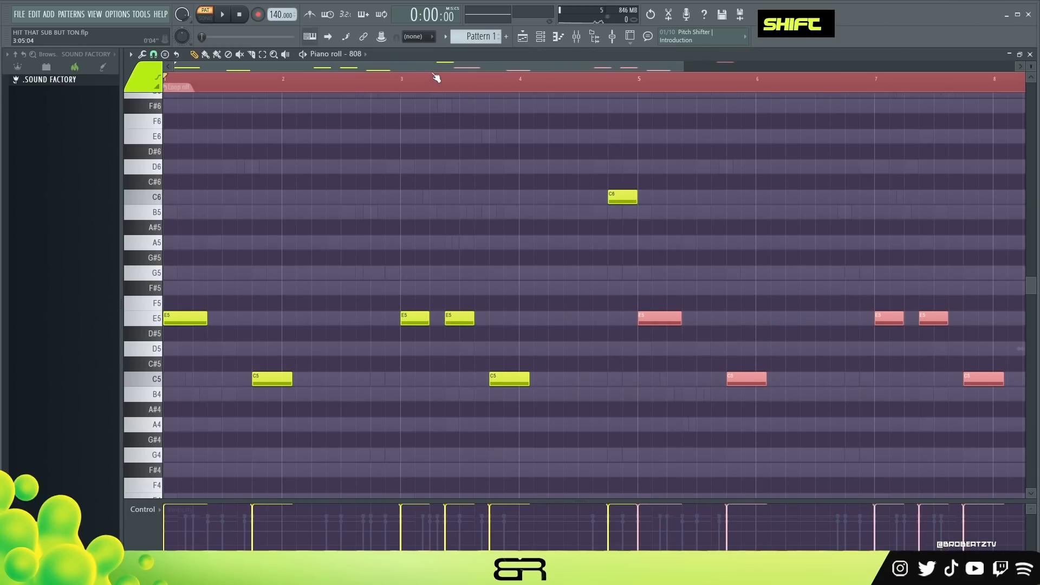
{"action": "left_click_drag", "start_coordinate": [436, 70], "coordinate": [554, 97]}
{"action": "right_click", "coordinate": [557, 303]}
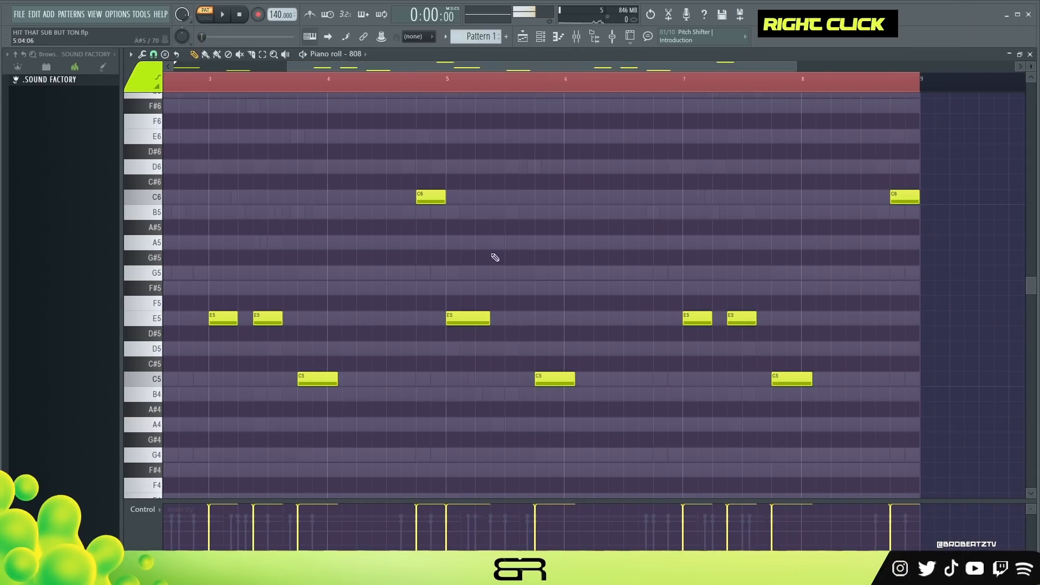
- Add B4 notes to bars 5 and 7 of the 808, replacing bar 7's second E5, and slightly shorten bar 5's E5
{"action": "left_click", "coordinate": [496, 392]}
{"action": "right_click", "coordinate": [742, 318]}
{"action": "key", "text": "space"}
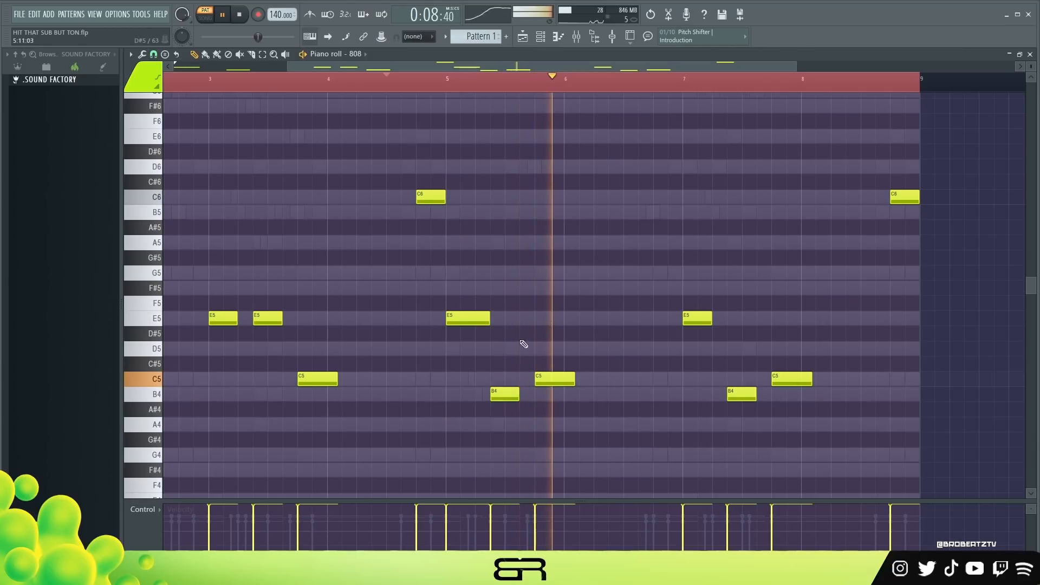
{"action": "left_click", "coordinate": [485, 318], "text": "ctrl"}
{"action": "right_click", "coordinate": [606, 262]}
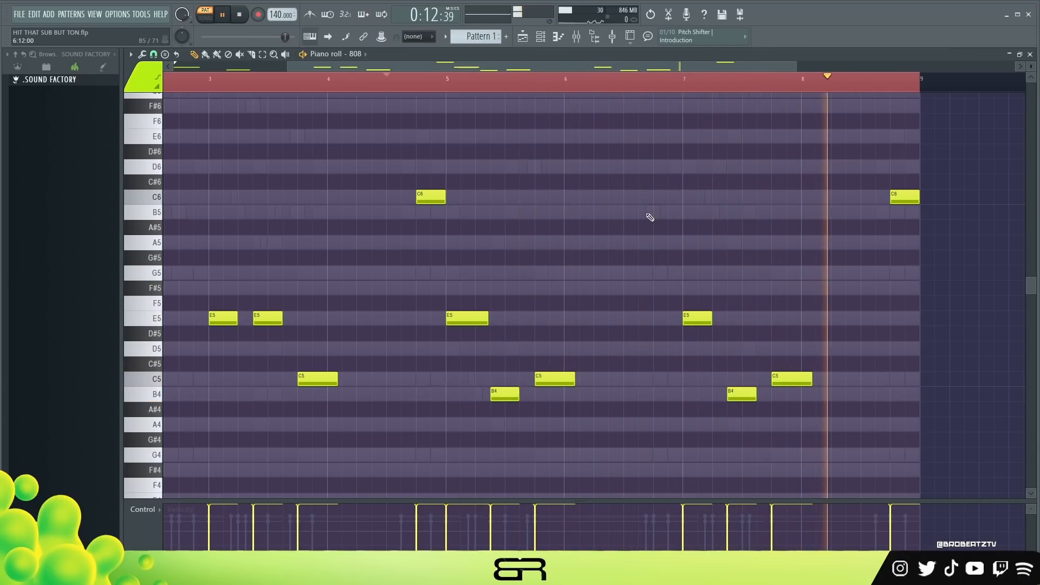
{"action": "key", "text": "space"}
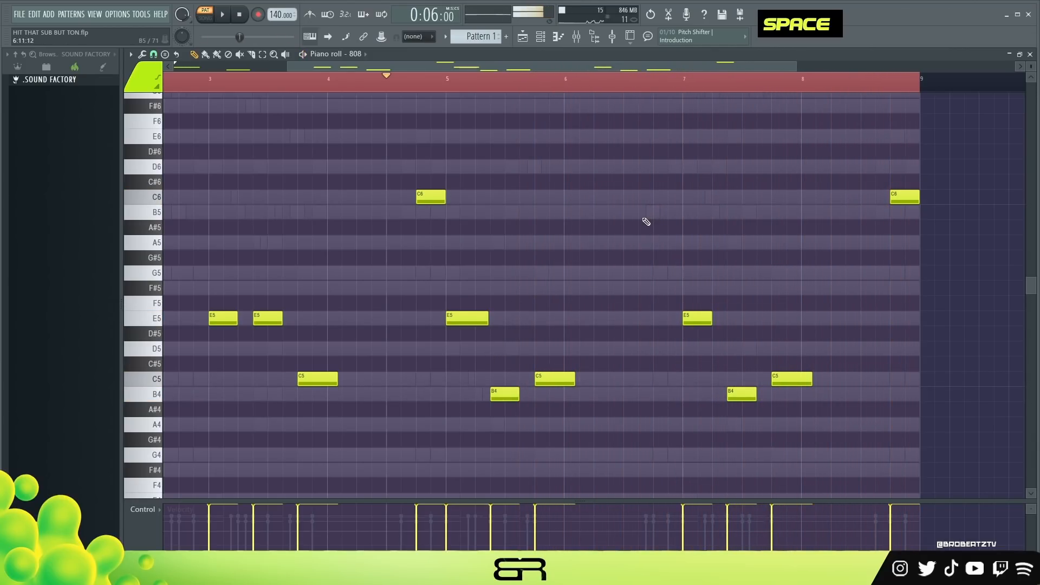
- Lay out Pattern 1 on Track 1 and two clips of a new Pattern 2 on Track 2 in the playlist
{"action": "right_click", "coordinate": [519, 215], "text": "ctrl"}
{"action": "right_click", "coordinate": [439, 211], "text": "ctrl"}
{"action": "double_click", "coordinate": [365, 86]}
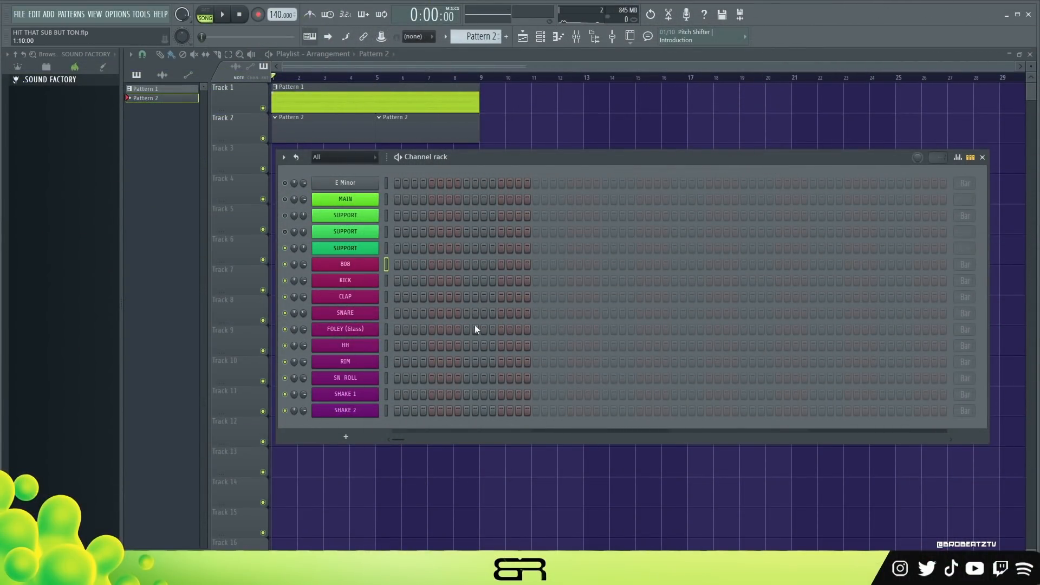
- Program CLAP, SNARE and FOLEY (Glass) hits on steps 9, 25, 41 and 57 of Pattern 2
{"action": "left_click_drag", "start_coordinate": [463, 296], "coordinate": [469, 323]}
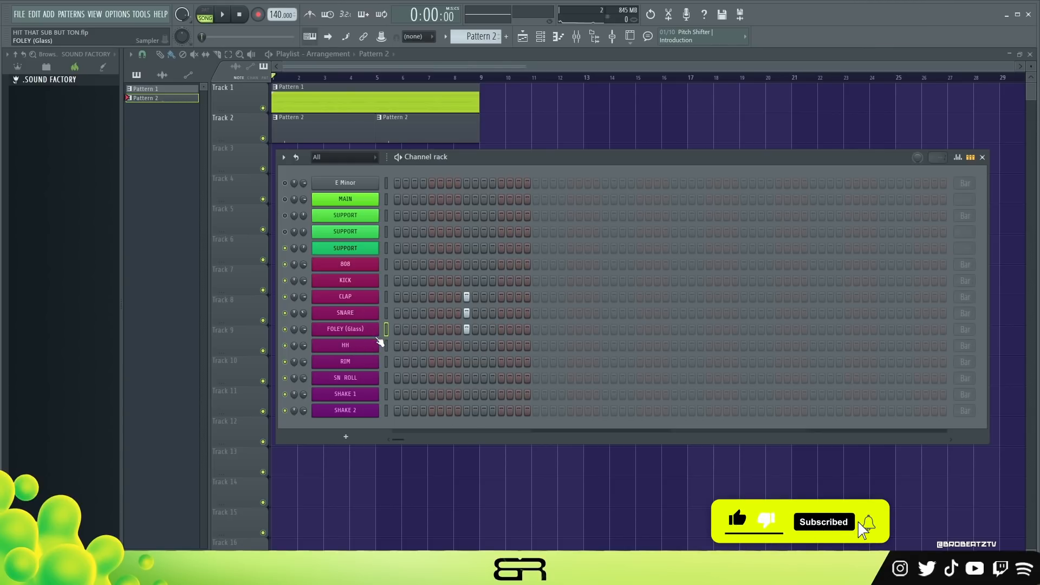
{"action": "left_click", "coordinate": [605, 296]}
{"action": "left_click", "coordinate": [606, 313]}
{"action": "left_click", "coordinate": [605, 330]}
{"action": "key", "text": "space"}
{"action": "left_click", "coordinate": [744, 297]}
{"action": "left_click", "coordinate": [744, 313]}
{"action": "left_click", "coordinate": [743, 330]}
{"action": "left_click", "coordinate": [883, 297]}
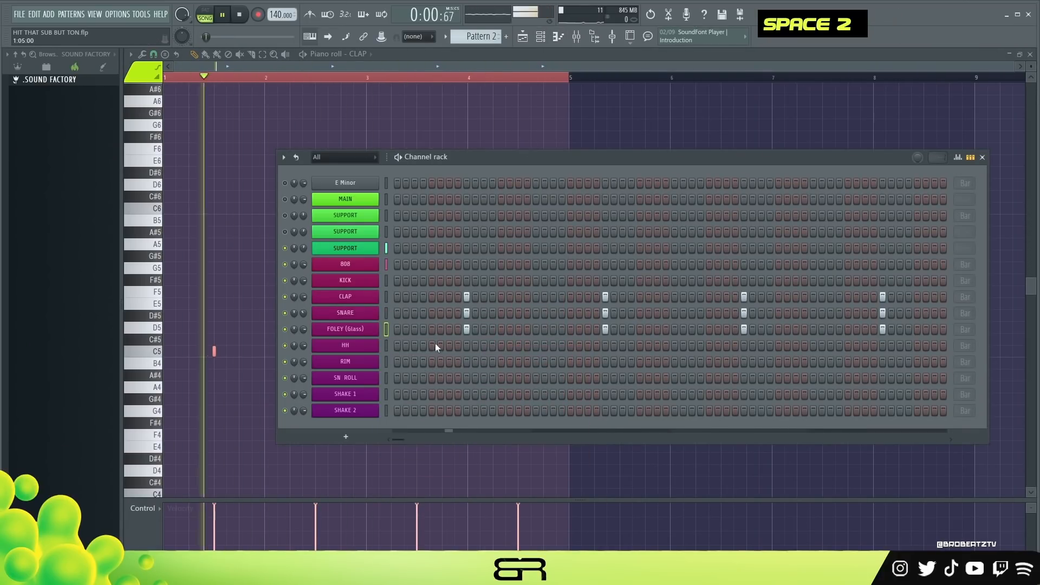
- Program the KICK on steps 1, 7, 23, 33, 39, 45, 59, 61 and 63 and raise its velocity to maximum
{"action": "left_click", "coordinate": [397, 280]}
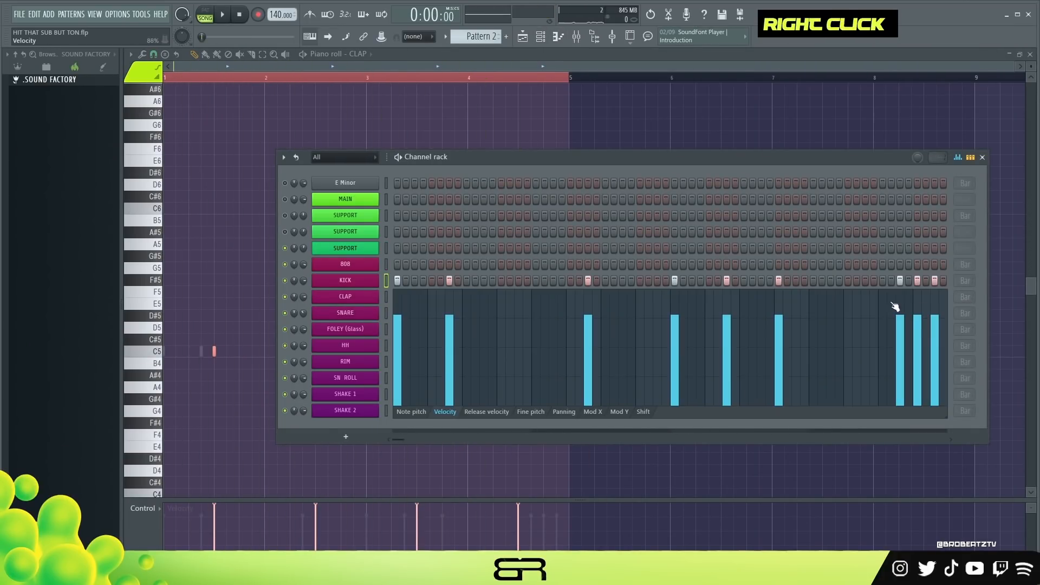
{"action": "left_click", "coordinate": [958, 158]}
{"action": "key", "text": "space"}
{"action": "key", "text": "space"}
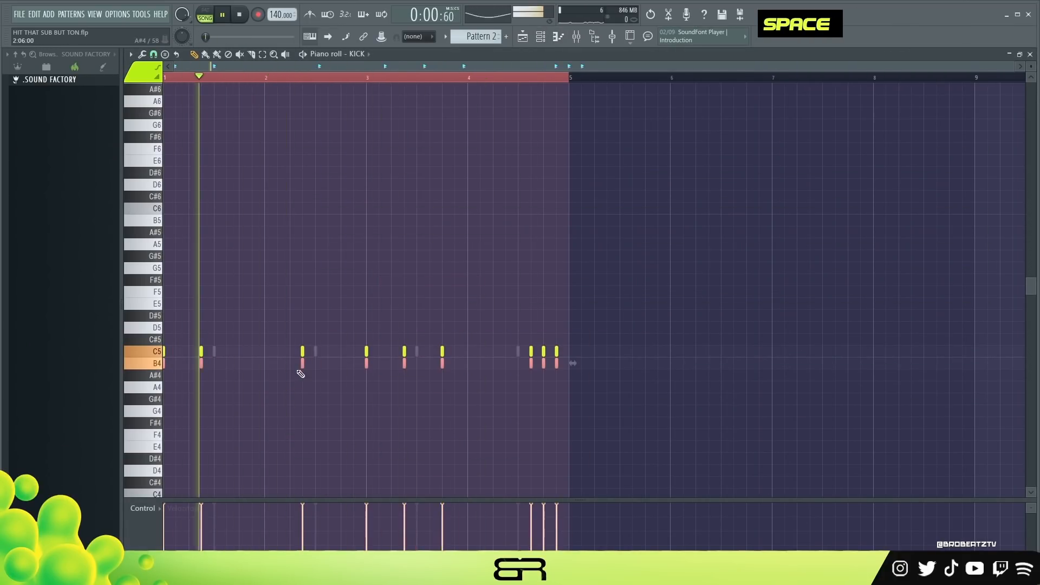
{"action": "scroll", "coordinate": [300, 367], "scroll_direction": "down", "scroll_amount": 5}
{"action": "scroll", "coordinate": [406, 367], "scroll_direction": "down", "scroll_amount": 5}
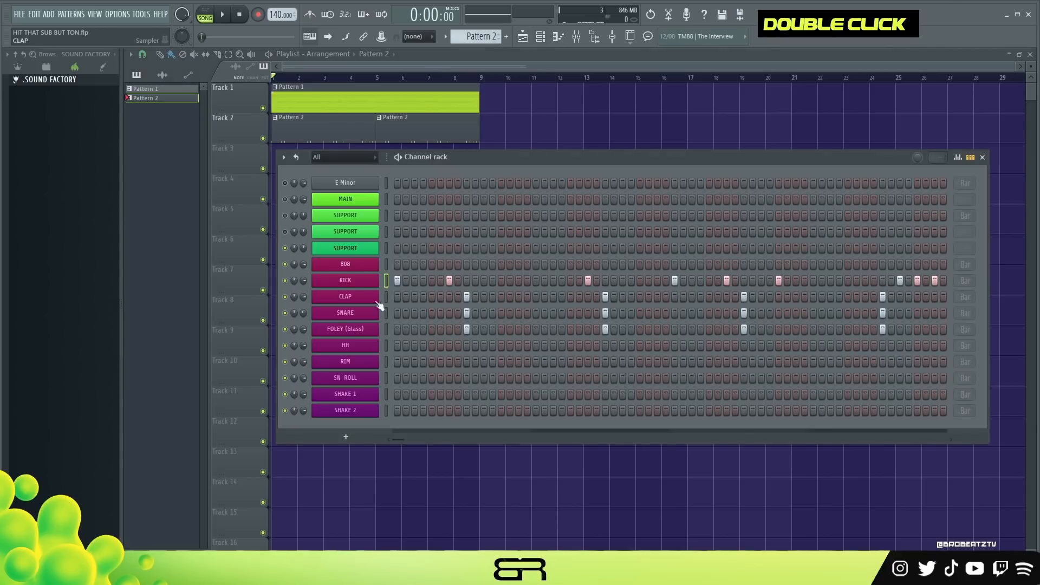
- Add RIM hits on steps 13, 14, 49, 50 and 63 and SN ROLL hits on steps 15 and 51
{"action": "key", "text": "space"}
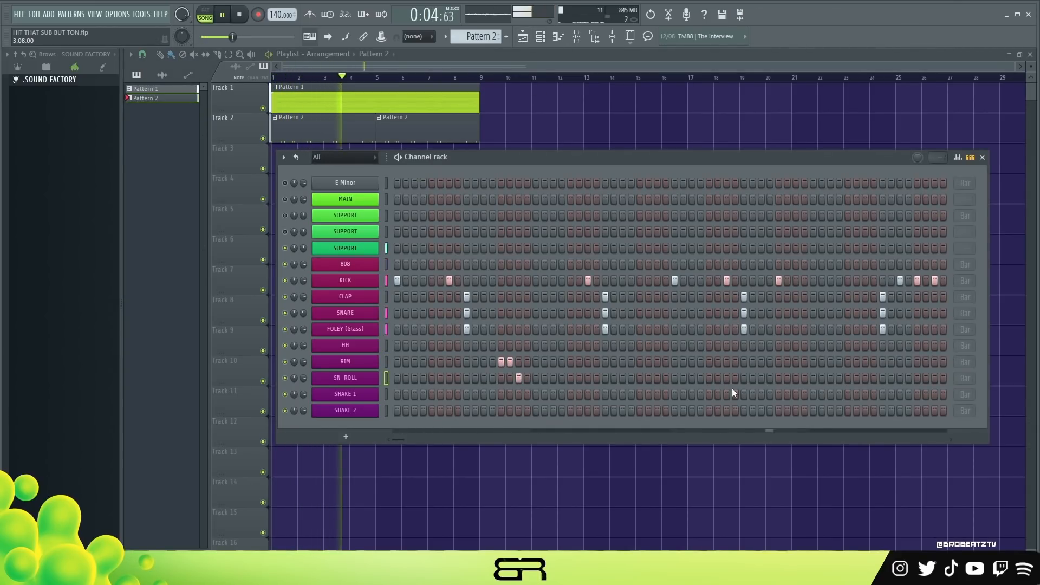
{"action": "left_click", "coordinate": [935, 362]}
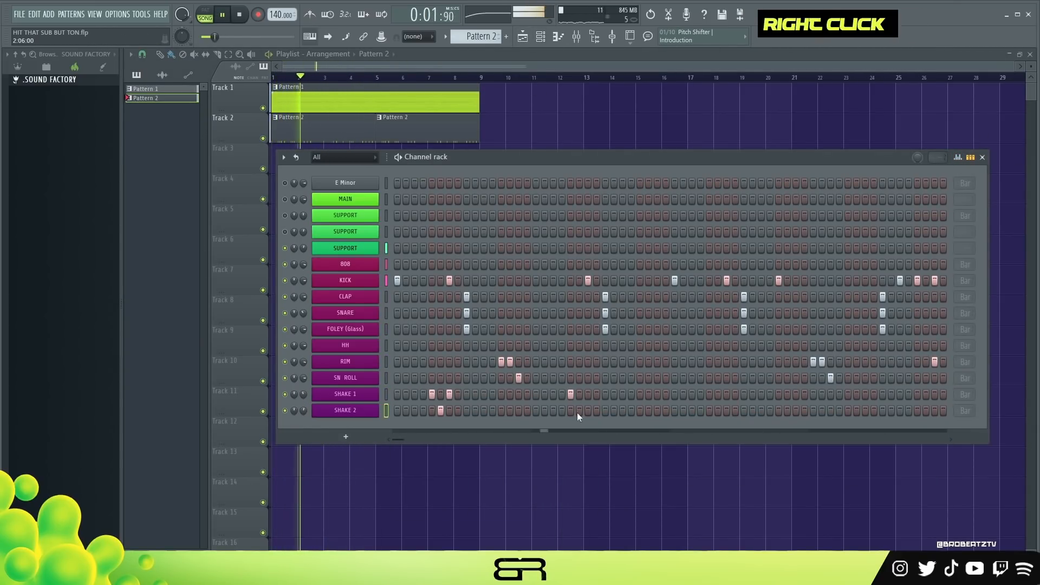
- Add SHAKE 1 hits on steps 23, 37 and 39 and SHAKE 2 hits on steps 22 and 38
{"action": "left_click", "coordinate": [579, 412]}
{"action": "left_click", "coordinate": [588, 395]}
{"action": "left_click", "coordinate": [709, 395]}
{"action": "left_click", "coordinate": [718, 411]}
{"action": "left_click", "coordinate": [726, 395]}
- Try the drum pattern without the SHAKE 1 hit on step 23, and restore that hit
{"action": "right_click", "coordinate": [587, 395]}
{"action": "key", "text": "space"}
{"action": "key", "text": "space"}
{"action": "key", "text": "space"}
{"action": "key", "text": "space"}
{"action": "left_click", "coordinate": [588, 395]}
- Add SHAKE 1 hits on steps 53 and 55 and a SHAKE 2 hit on step 54, and play the pattern
{"action": "left_click", "coordinate": [848, 395]}
{"action": "left_click", "coordinate": [856, 411]}
{"action": "left_click", "coordinate": [865, 395]}
{"action": "key", "text": "space"}
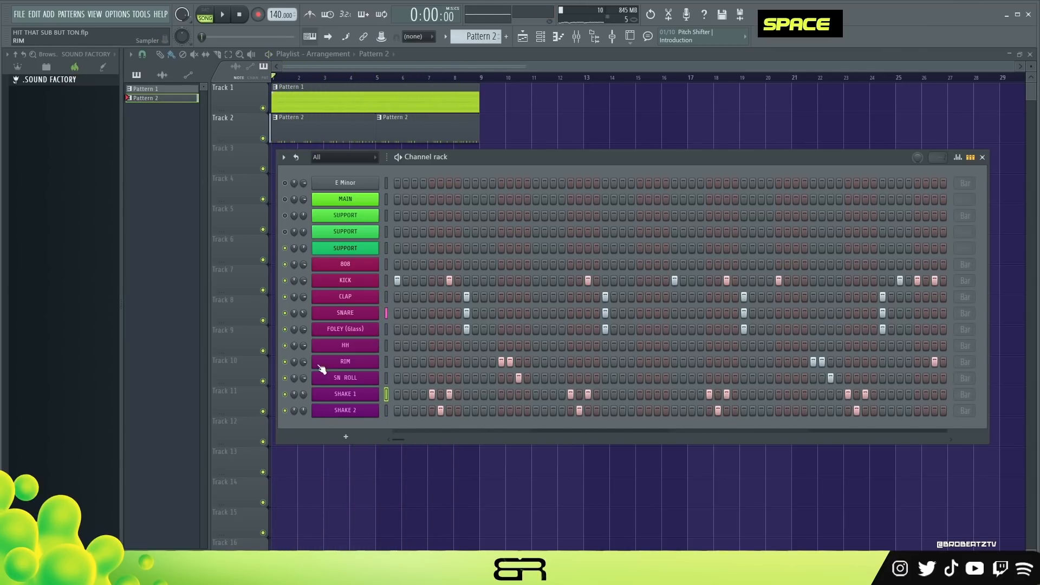
- Fill the HH channel with a hit every 2 steps and open its piano roll
{"action": "right_click", "coordinate": [355, 349]}
{"action": "left_click", "coordinate": [530, 380]}
{"action": "right_click", "coordinate": [369, 344]}
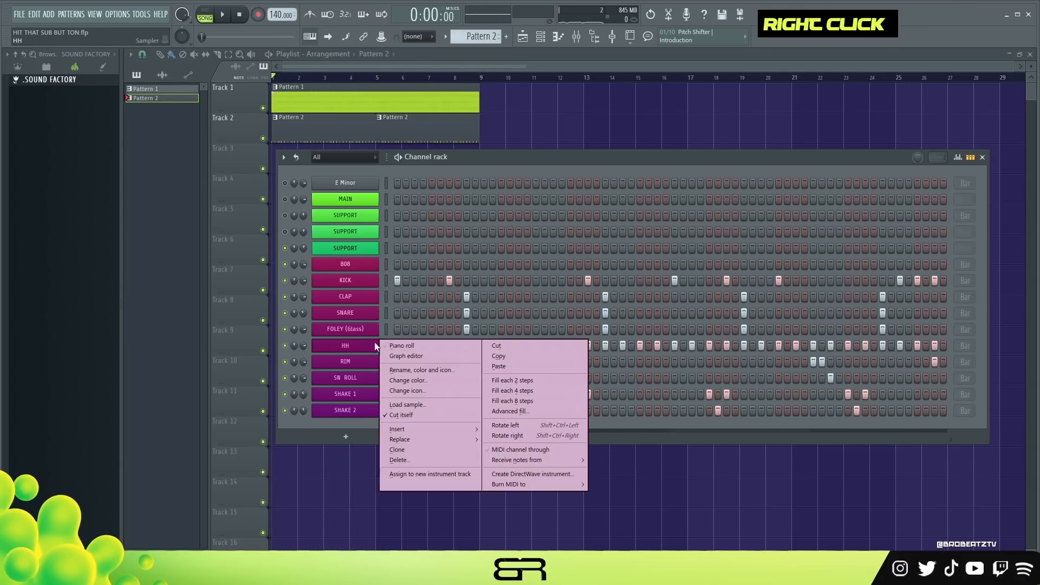
{"action": "left_click", "coordinate": [406, 345]}
{"action": "left_click_drag", "start_coordinate": [674, 288], "coordinate": [358, 388]}
{"action": "key", "text": "ctrl+Delete"}
{"action": "key", "text": "ctrl+z"}
{"action": "right_click", "coordinate": [412, 267]}
- Set the piano roll snap to 1/4 beat and play back the hi-hats from the start
{"action": "scroll", "coordinate": [309, 76], "scroll_direction": "up", "scroll_amount": 5}
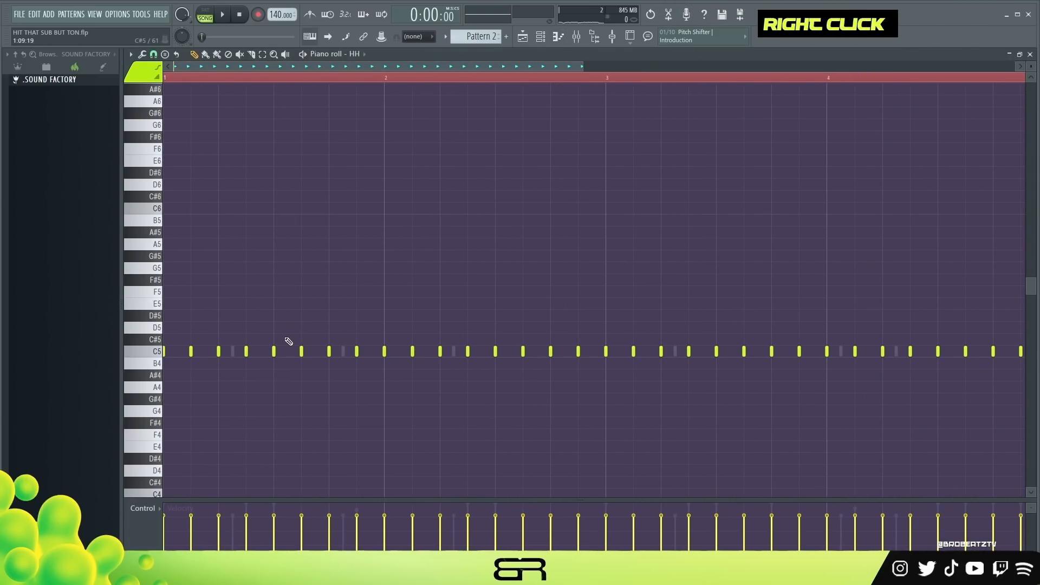
{"action": "left_click", "coordinate": [154, 55]}
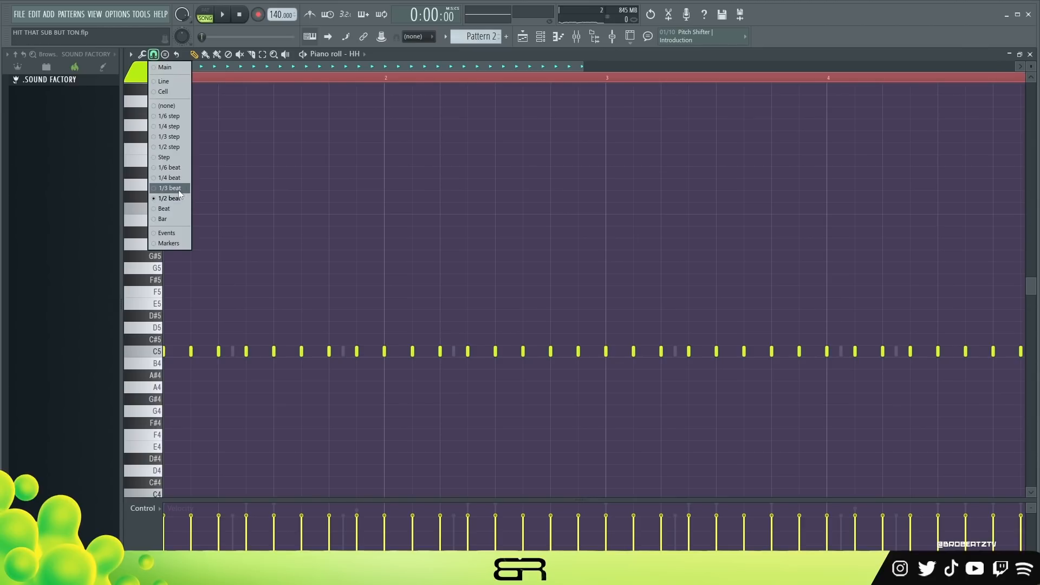
{"action": "left_click", "coordinate": [170, 178]}
{"action": "key", "text": "space"}
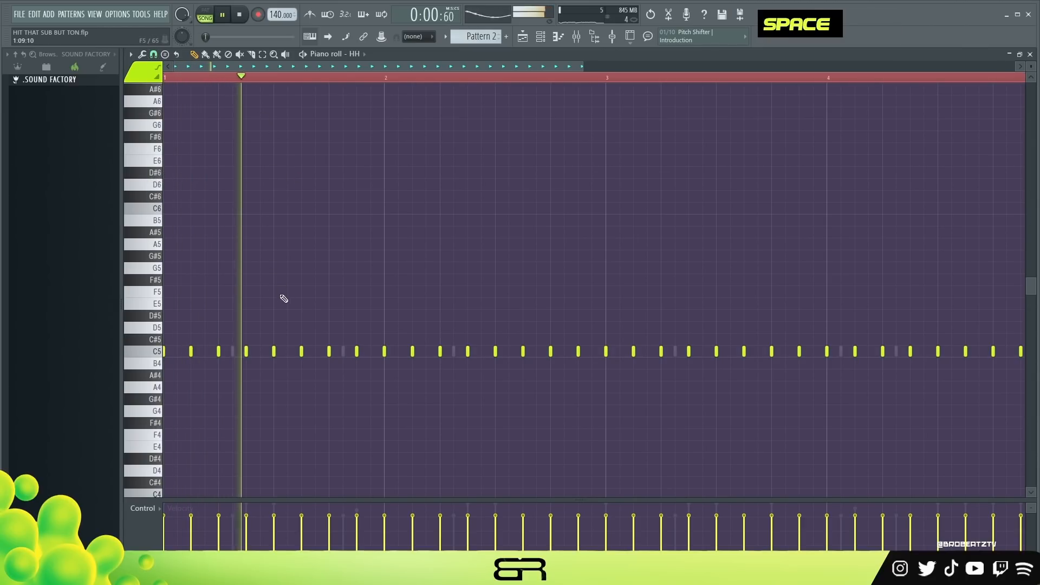
{"action": "key", "text": "space"}
{"action": "key", "text": "space"}
{"action": "key", "text": "space"}
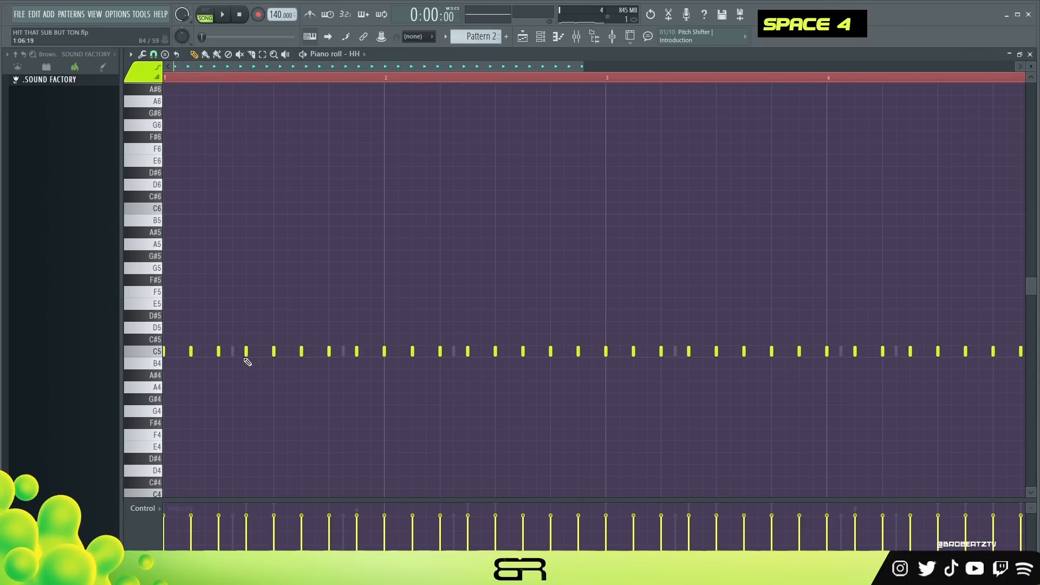
- Add an extra C5 hi-hat note on step 8 of bar 1 and check it with repeated playback
{"action": "scroll", "coordinate": [224, 80], "scroll_direction": "up", "scroll_amount": 3}
{"action": "right_click", "coordinate": [296, 225]}
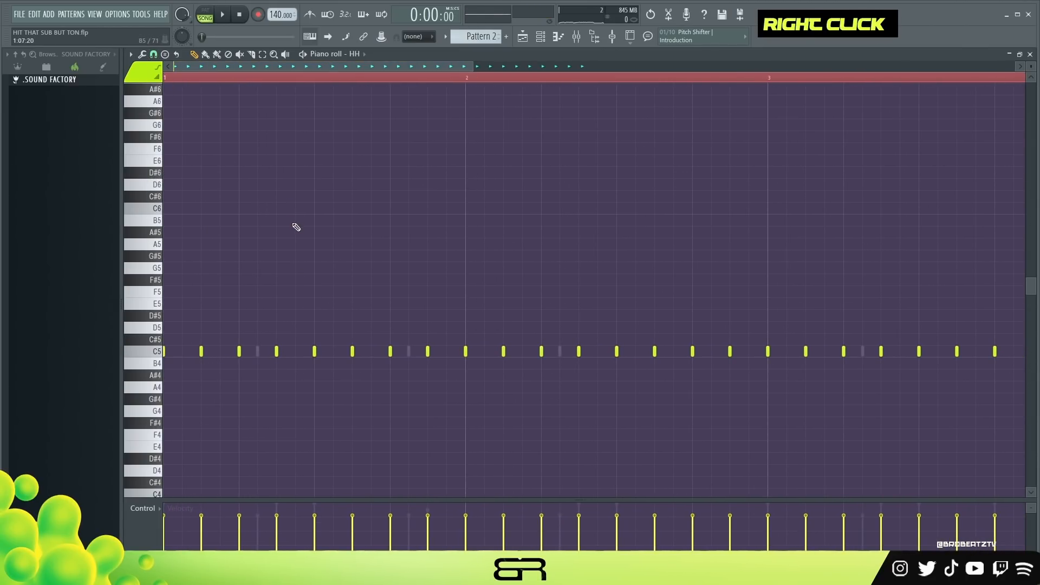
{"action": "left_click", "coordinate": [297, 366]}
{"action": "key", "text": "space"}
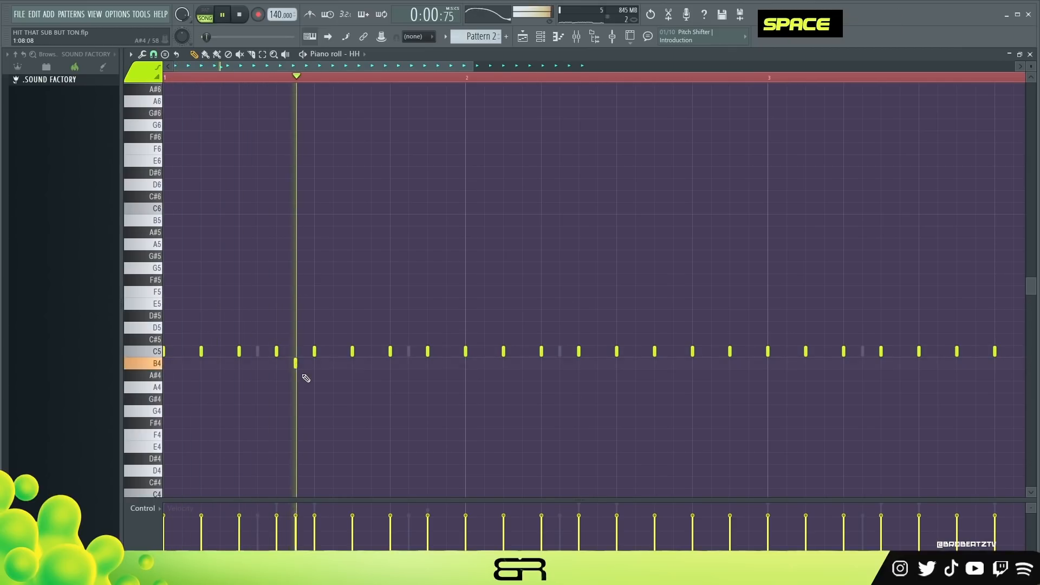
{"action": "key", "text": "space"}
{"action": "key", "text": "space"}
{"action": "key", "text": "space"}
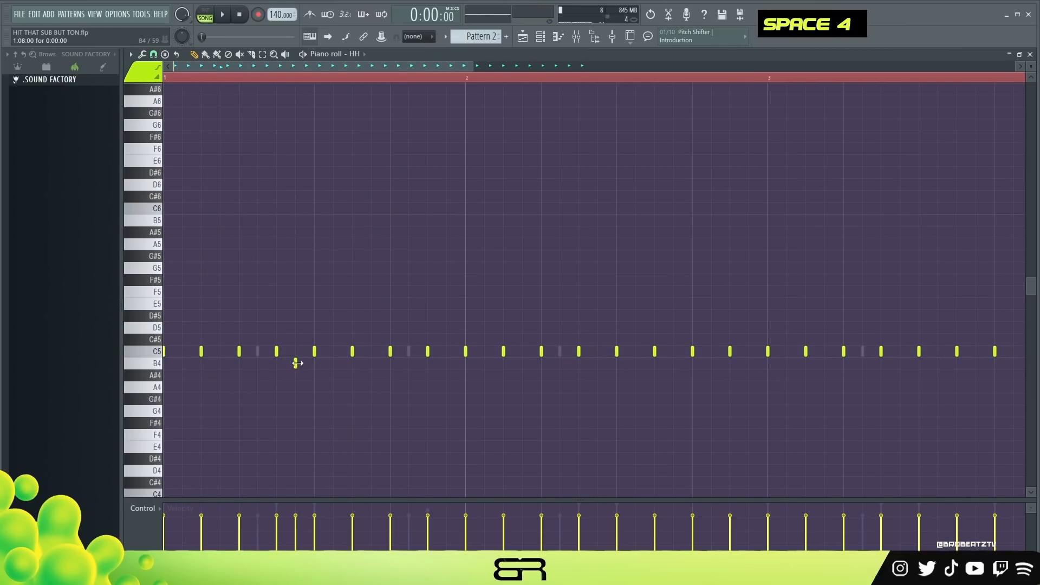
{"action": "key", "text": "space"}
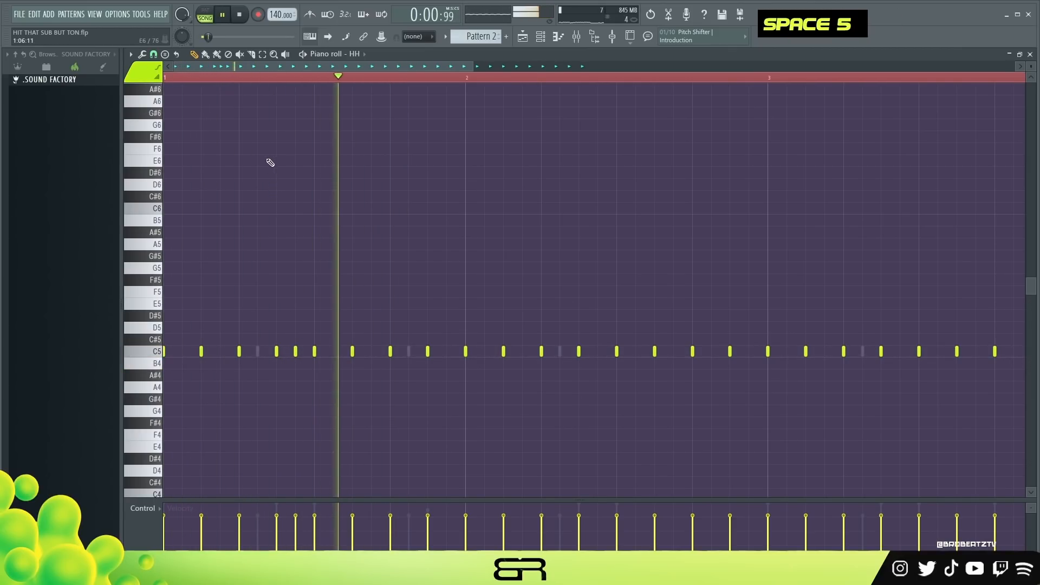
{"action": "key", "text": "space"}
- Set the snap to 1/2 step, add a B4 hi-hat note halfway through step 7 of bar 1, and play it back
{"action": "left_click", "coordinate": [154, 54]}
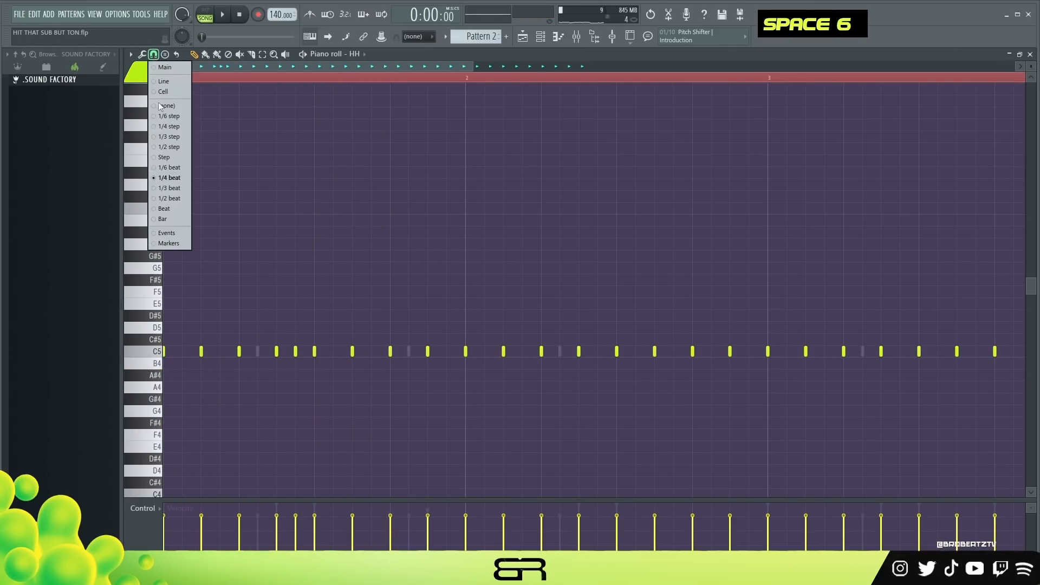
{"action": "left_click", "coordinate": [163, 146]}
{"action": "left_click", "coordinate": [286, 364]}
{"action": "key", "text": "space"}
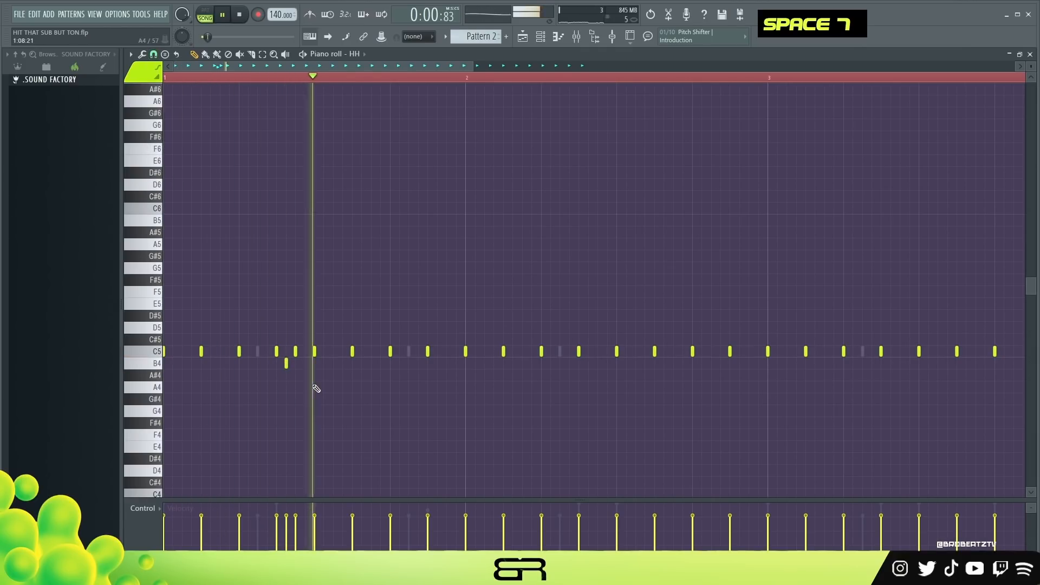
{"action": "key", "text": "space"}
{"action": "key", "text": "space"}
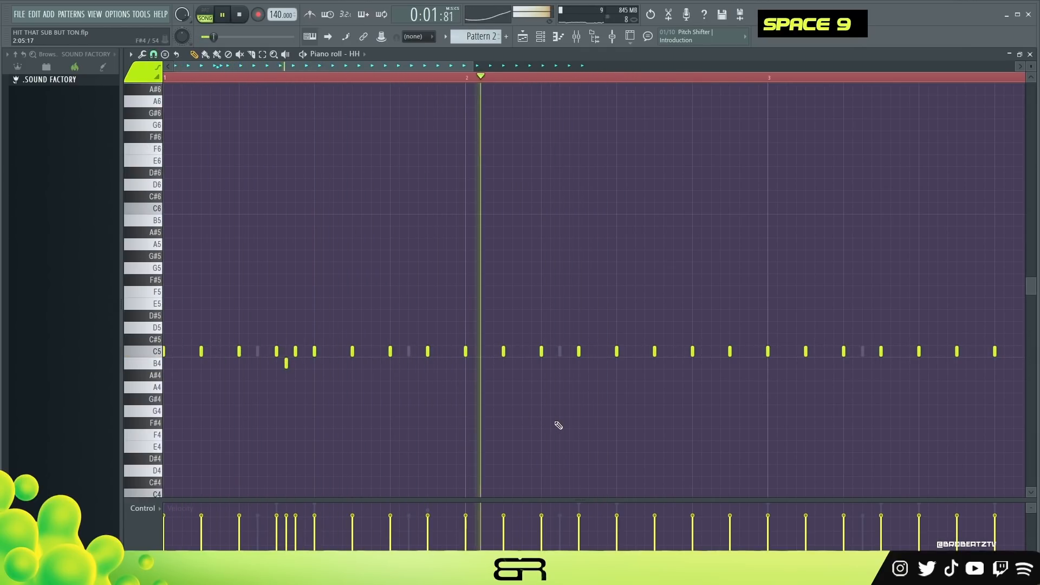
{"action": "key", "text": "space"}
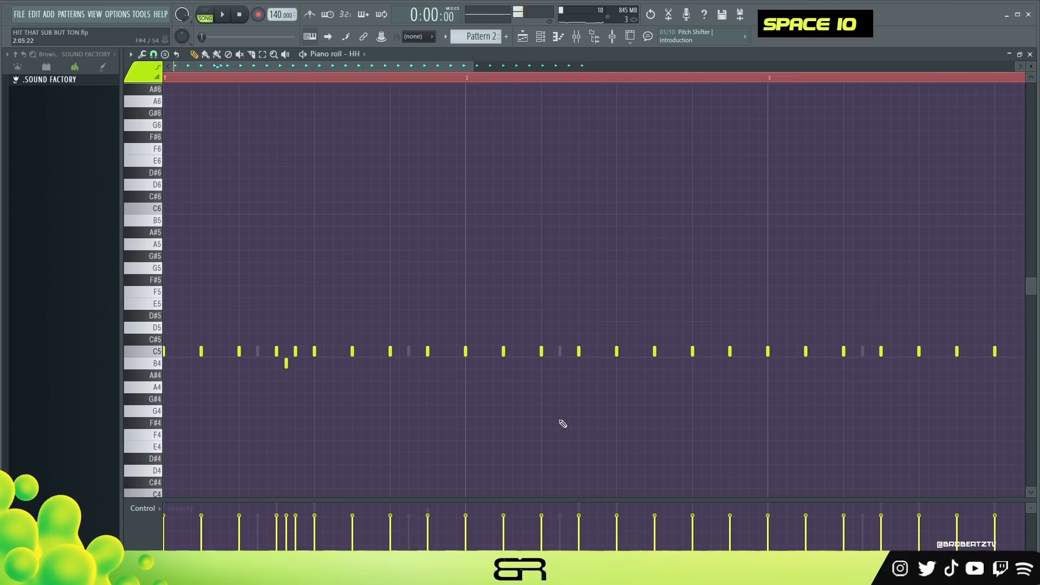
- Add a C5 hi-hat on step 10 of bar 2 and a 1/3-step roll of two G#4 notes and one A#4 just before step 9
{"action": "left_click", "coordinate": [635, 351]}
{"action": "key", "text": "space"}
{"action": "left_click", "coordinate": [154, 55]}
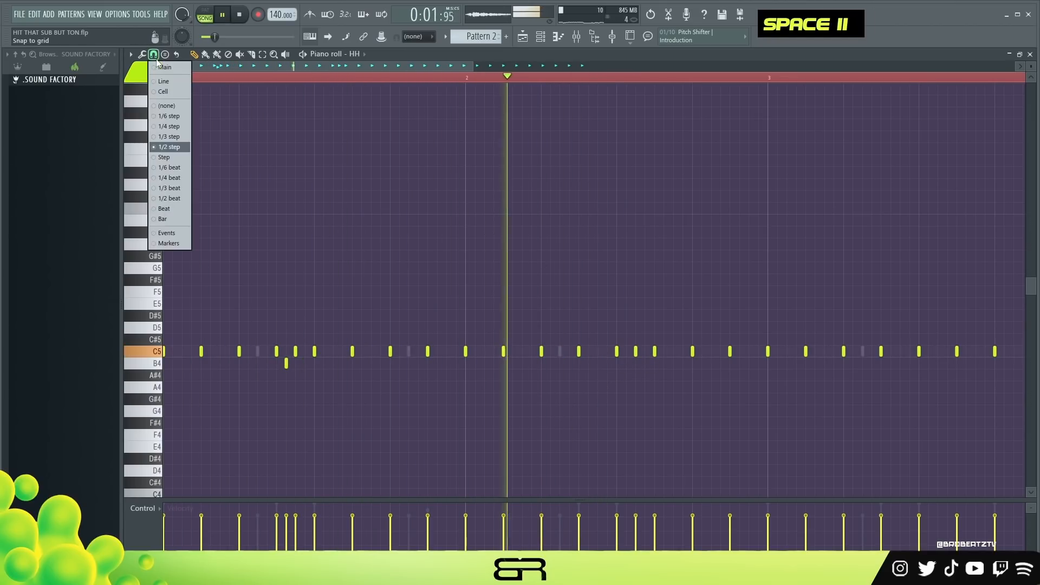
{"action": "key", "text": "space"}
{"action": "key", "text": "space"}
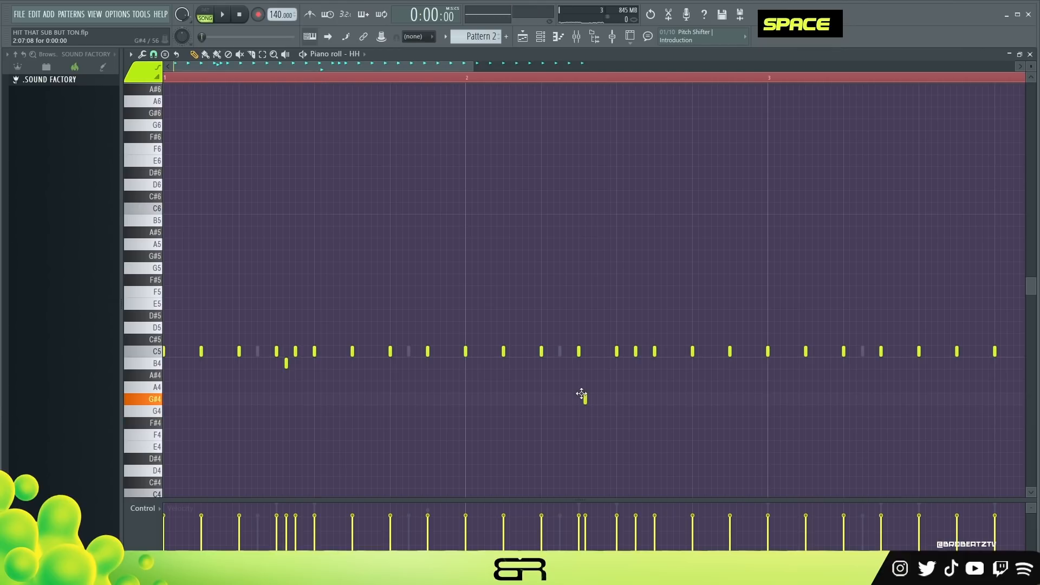
{"action": "left_click", "coordinate": [610, 375]}
{"action": "key", "text": "space"}
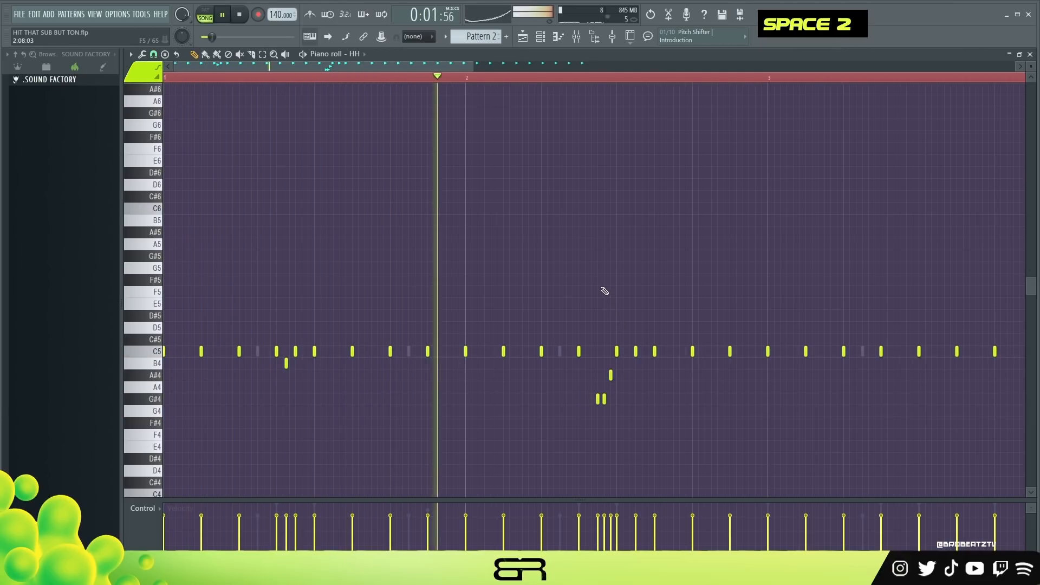
{"action": "key", "text": "space"}
{"action": "key", "text": "space"}
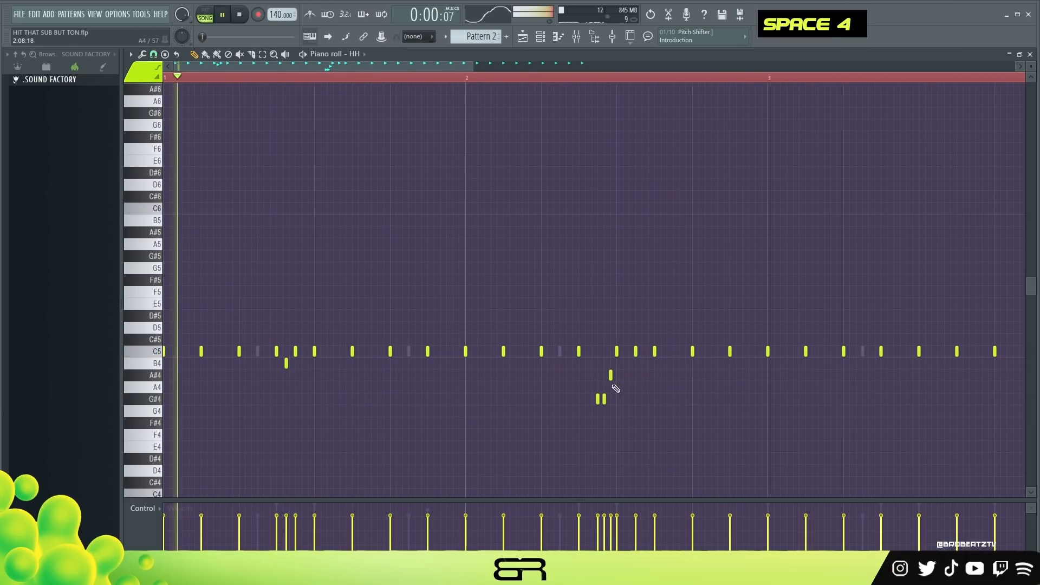
- Lower the last note of the bar 2 hi-hat roll from A#4 to A4 and listen to the result
{"action": "scroll", "coordinate": [626, 109], "scroll_direction": "up", "scroll_amount": 2}
{"action": "right_click", "coordinate": [643, 242]}
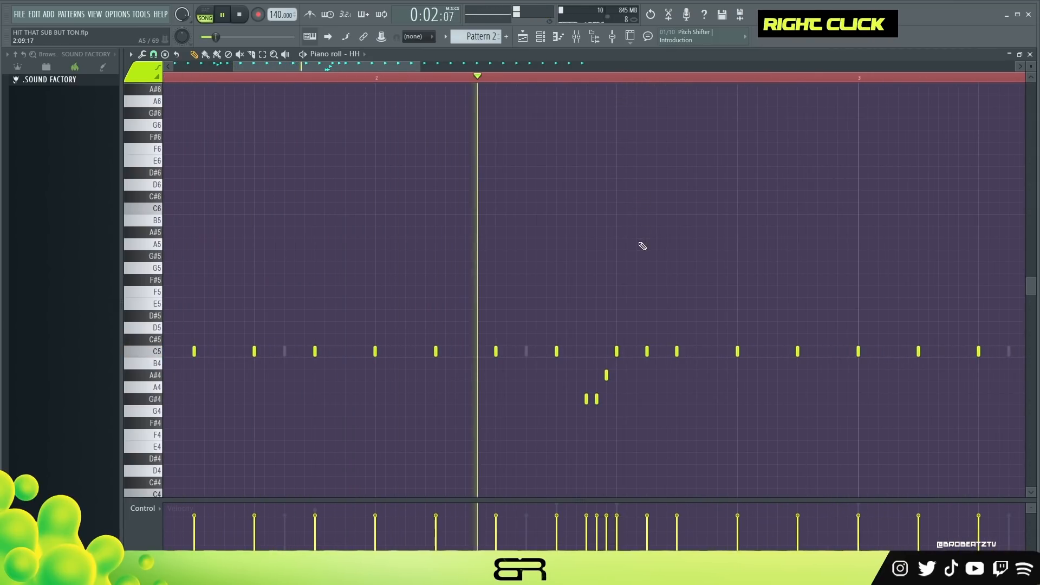
{"action": "right_click", "coordinate": [606, 375]}
{"action": "key", "text": "space"}
{"action": "key", "text": "space"}
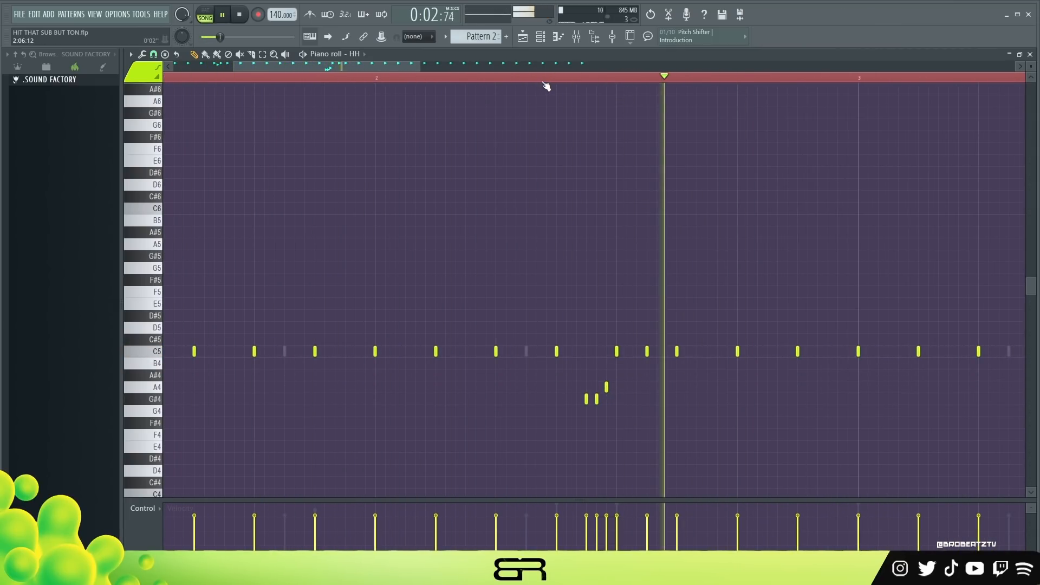
{"action": "key", "text": "space"}
- Delete the hi-hat notes in bars 3 and 4 and replace them with a copy of the notes from bars 1 and 2
{"action": "scroll", "coordinate": [548, 86], "scroll_direction": "down", "scroll_amount": 3}
{"action": "left_click_drag", "start_coordinate": [868, 295], "coordinate": [504, 376]}
{"action": "key", "text": "Delete"}
{"action": "key", "text": "ctrl+a"}
{"action": "left_click_drag", "start_coordinate": [203, 354], "coordinate": [541, 355]}
- Fill the gap between steps 1 and 3 of bar 3 with a C5 hi-hat roll at 1/3-step spacing and play it back
{"action": "right_click", "coordinate": [515, 243]}
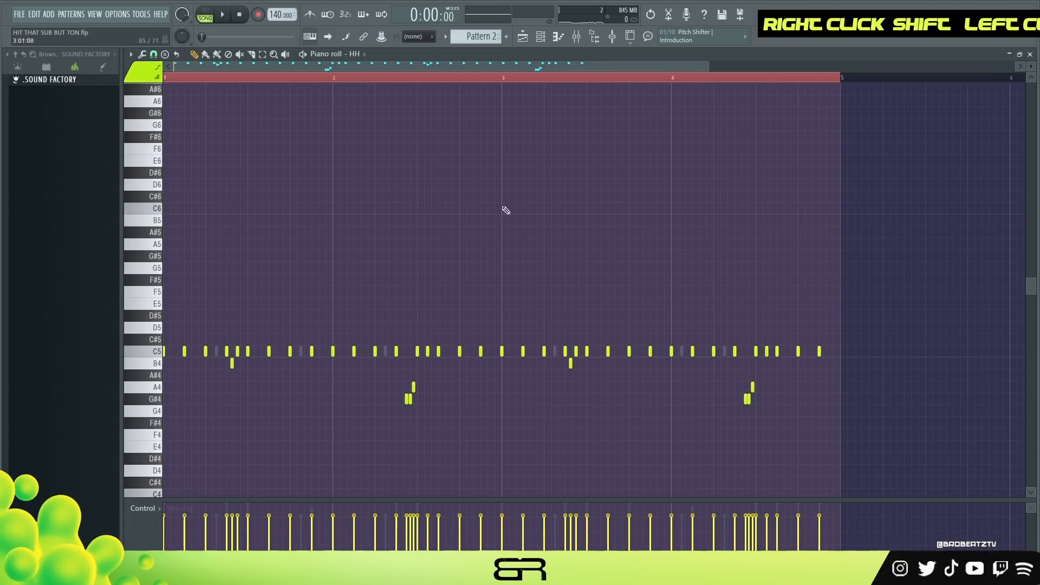
{"action": "scroll", "coordinate": [509, 89], "scroll_direction": "up", "scroll_amount": 3}
{"action": "scroll", "coordinate": [508, 89], "scroll_direction": "down", "scroll_amount": 3}
{"action": "scroll", "coordinate": [513, 82], "scroll_direction": "up", "scroll_amount": 3}
{"action": "right_click", "coordinate": [576, 192]}
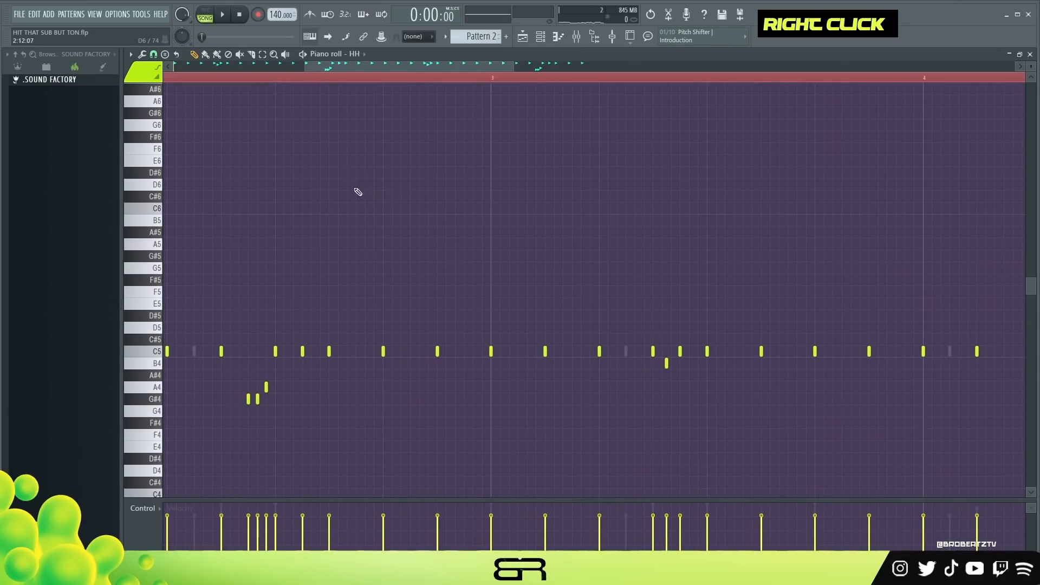
{"action": "key", "text": "space"}
{"action": "double_click", "coordinate": [518, 355]}
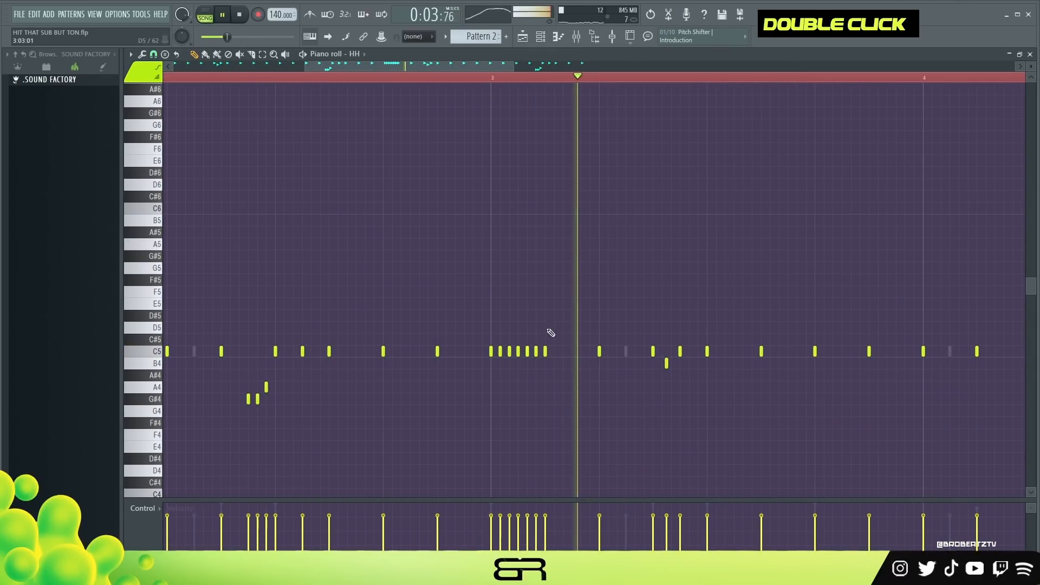
{"action": "key", "text": "space"}
{"action": "key", "text": "space"}
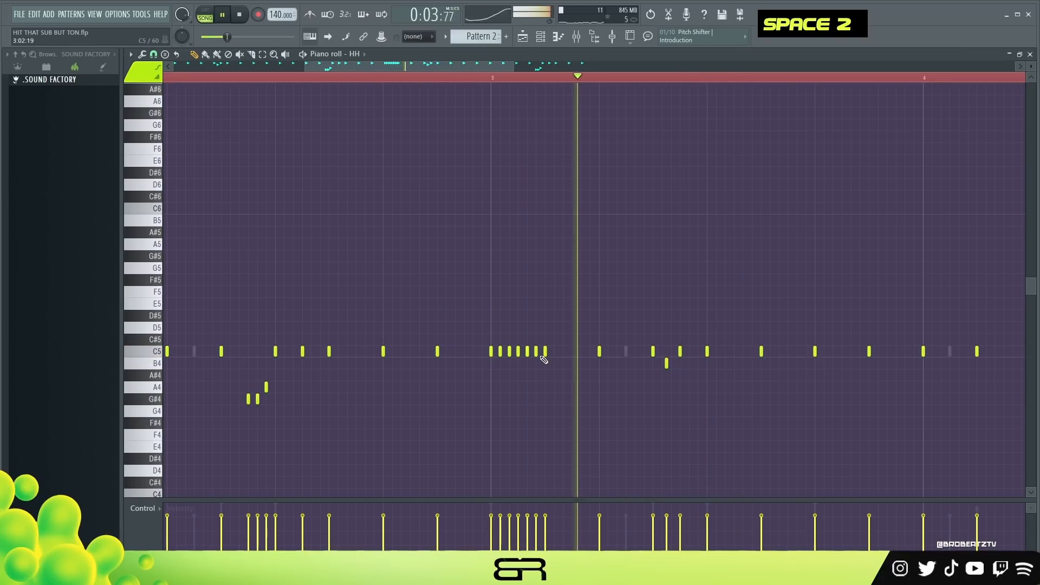
{"action": "right_click", "coordinate": [487, 236], "text": "ctrl"}
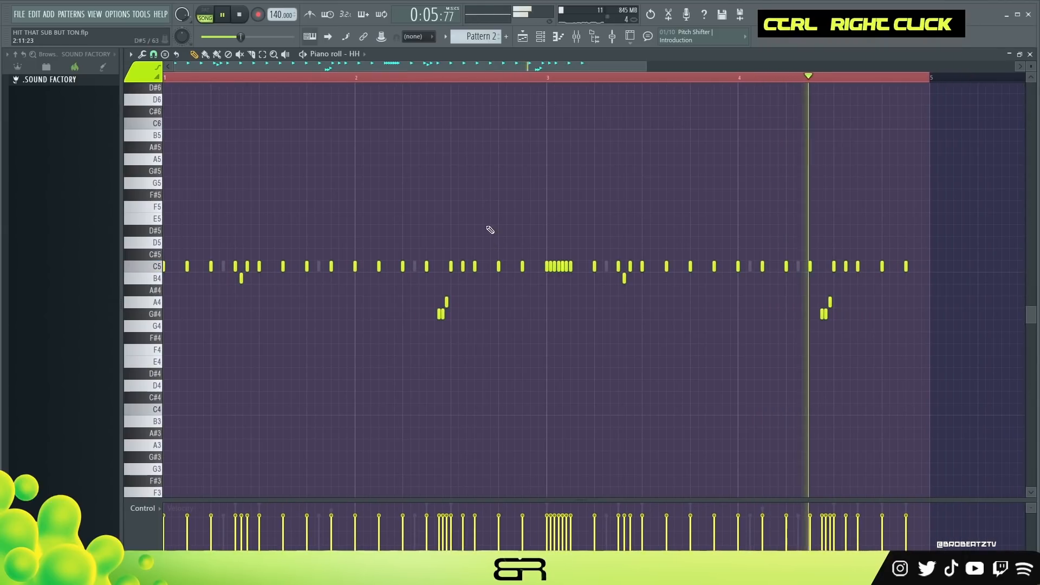
{"action": "key", "text": "space"}
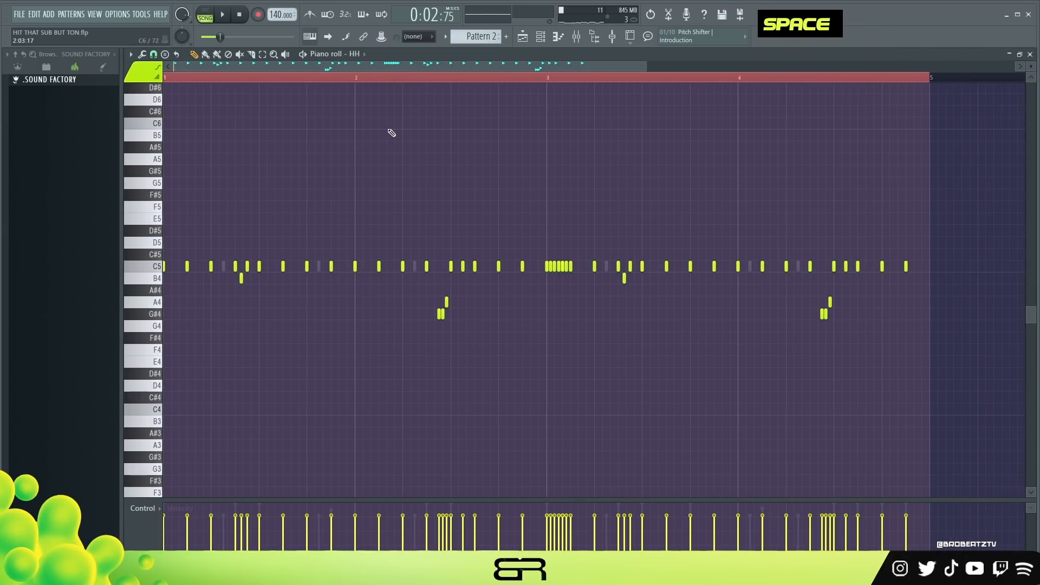
- Leave the hi-hat piano roll and show the playlist with the channel rack placed just below the pattern clips
{"action": "scroll", "coordinate": [371, 183], "scroll_direction": "up", "scroll_amount": 2}
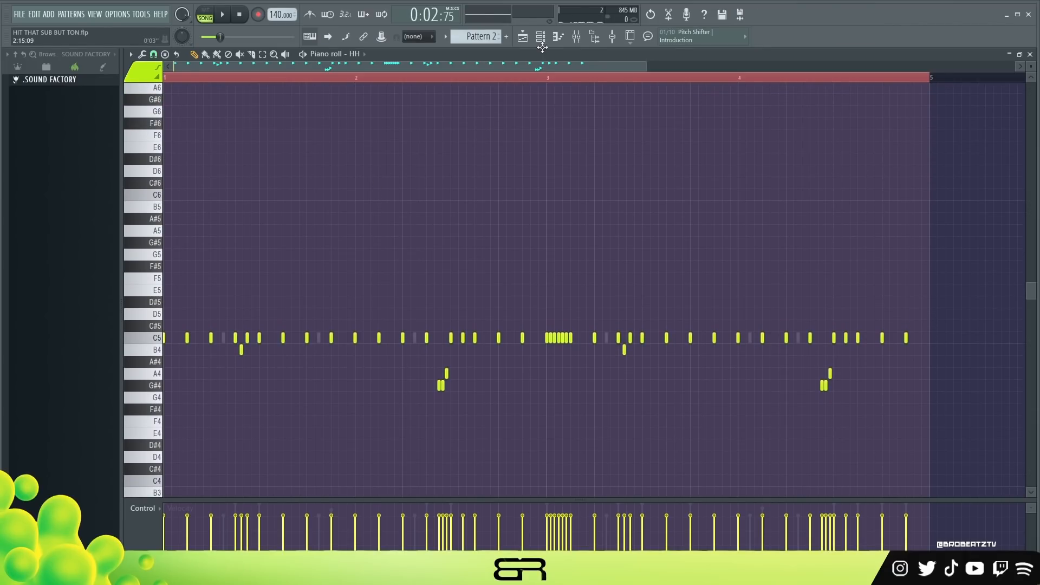
{"action": "double_click", "coordinate": [523, 36]}
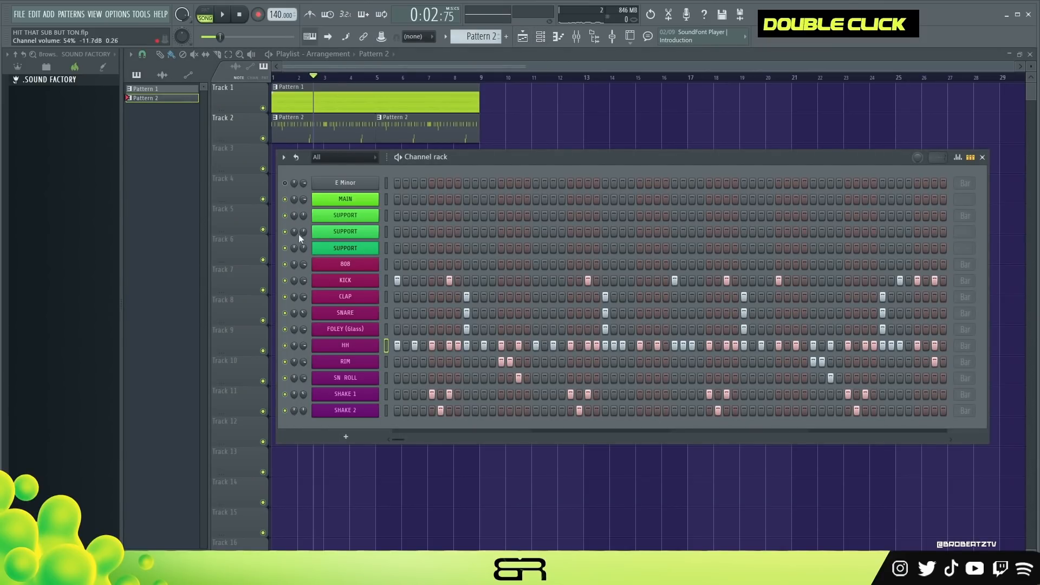
{"action": "mouse_move", "coordinate": [466, 154]}
{"action": "left_mouse_down"}
{"action": "mouse_move", "coordinate": [475, 156]}
{"action": "mouse_move", "coordinate": [467, 145]}
{"action": "left_mouse_up"}
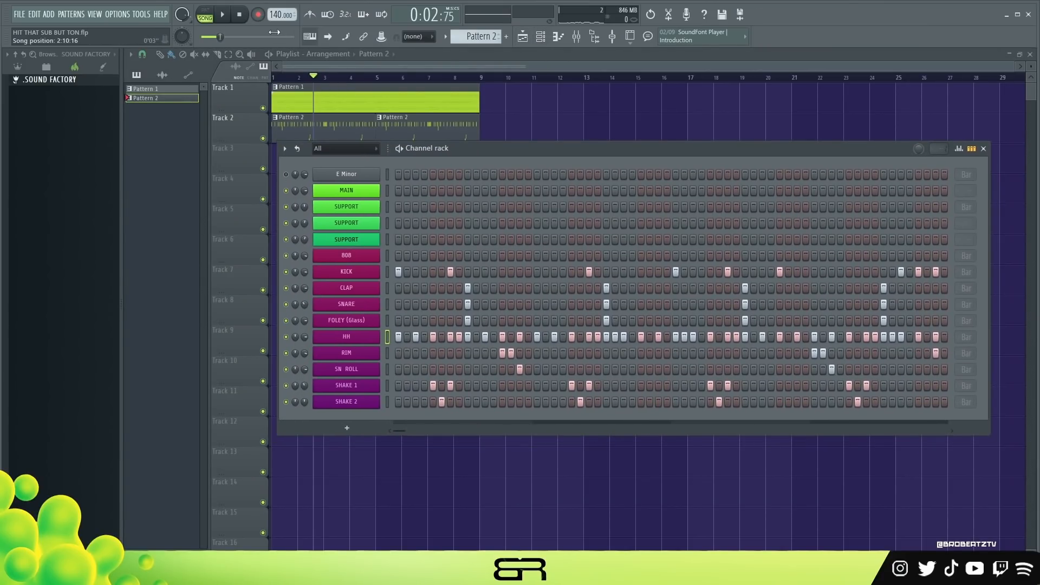
- Play the arrangement from the start, mute the MAIN and KICK channels, and move the channel rack slightly lower after stopping
{"action": "double_click", "coordinate": [240, 16]}
{"action": "key", "text": "space"}
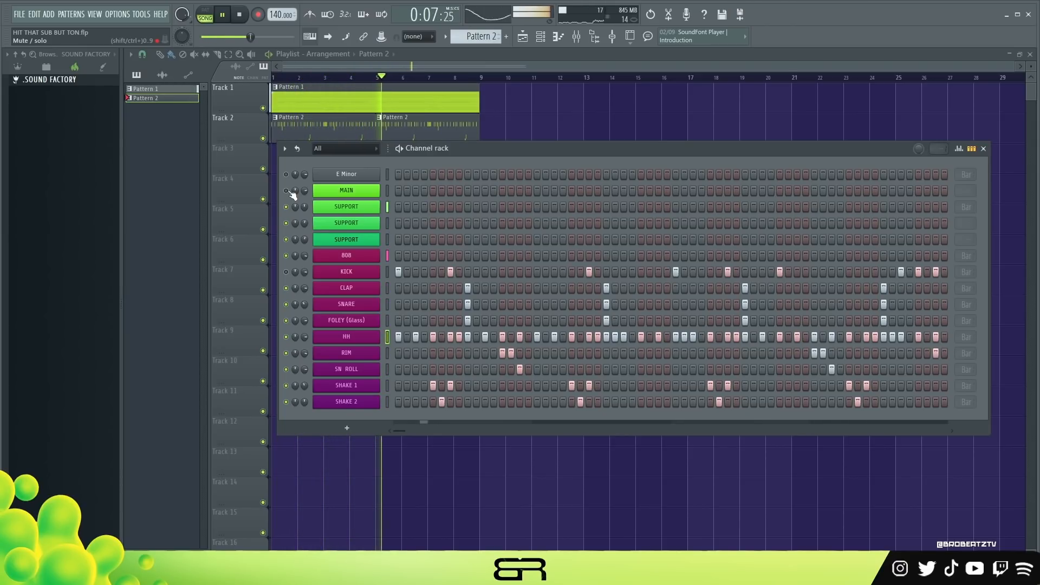
{"action": "key", "text": "space"}
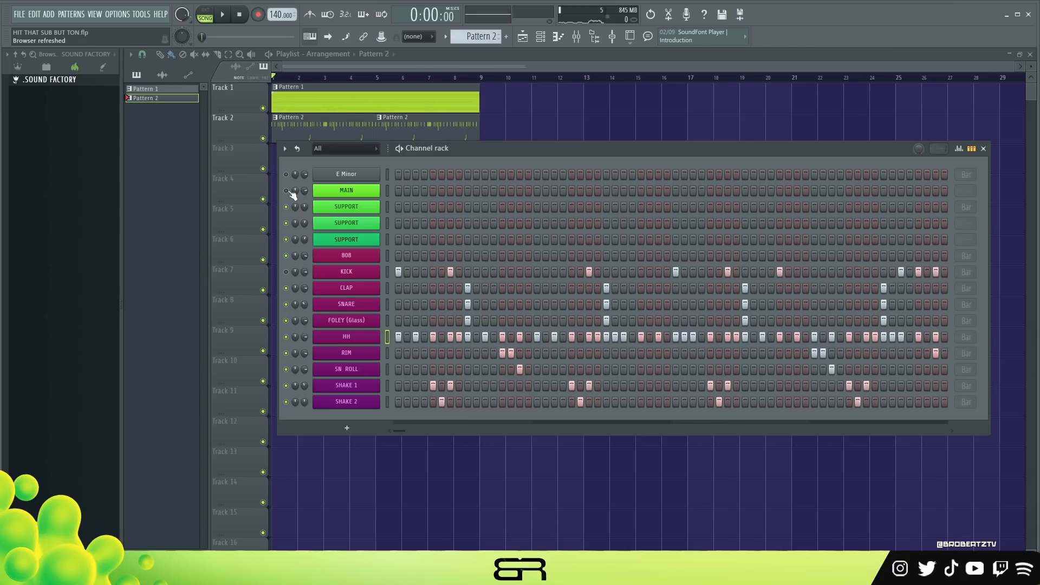
{"action": "left_click_drag", "start_coordinate": [456, 150], "coordinate": [457, 164]}
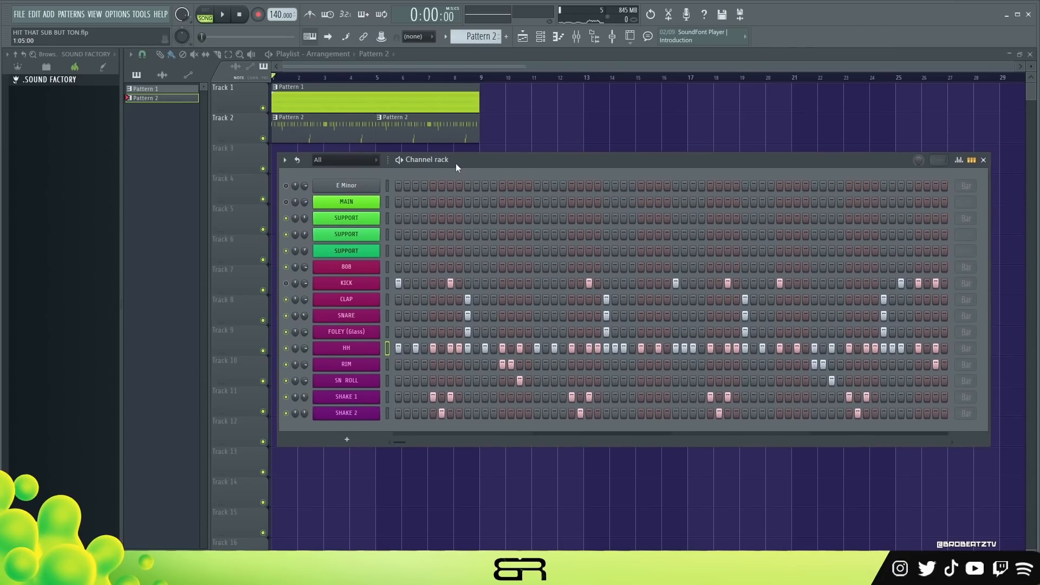